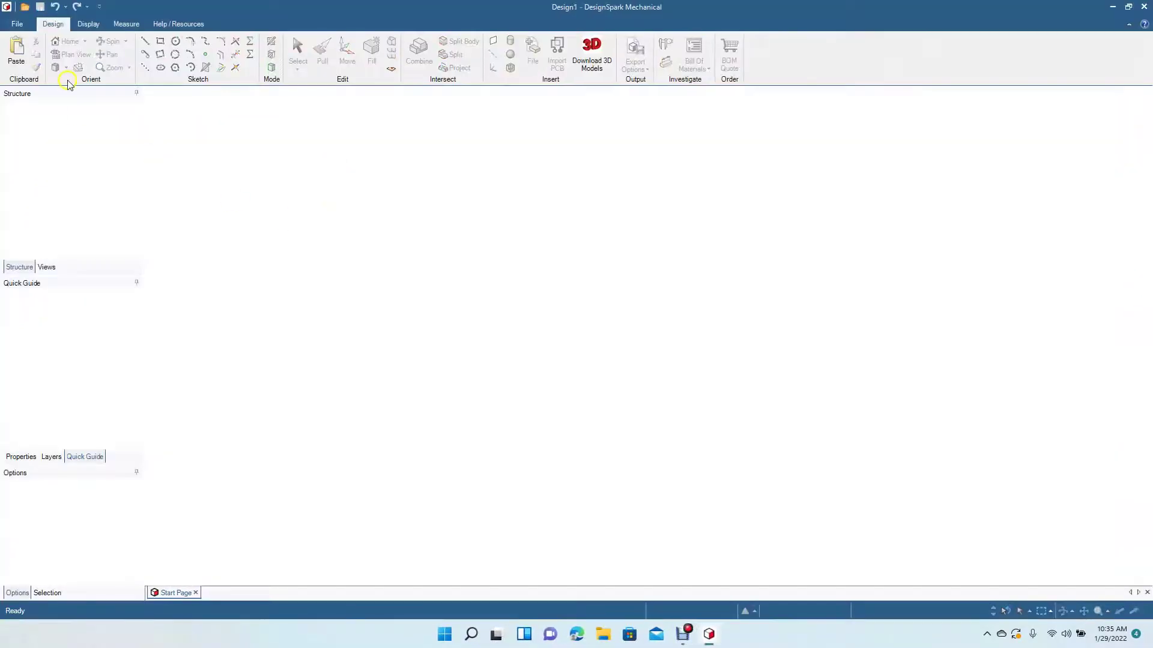
- Create a new empty design and orient its sketch grid to plan view
left_click(18, 24)
left_click(25, 44)
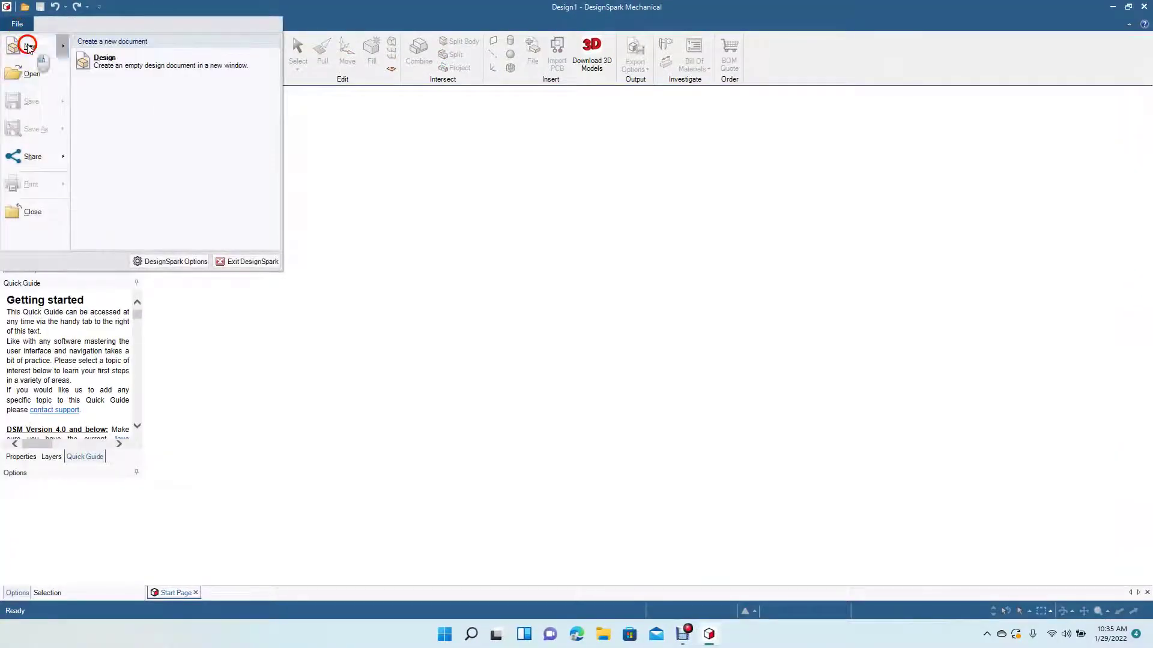
left_click(96, 60)
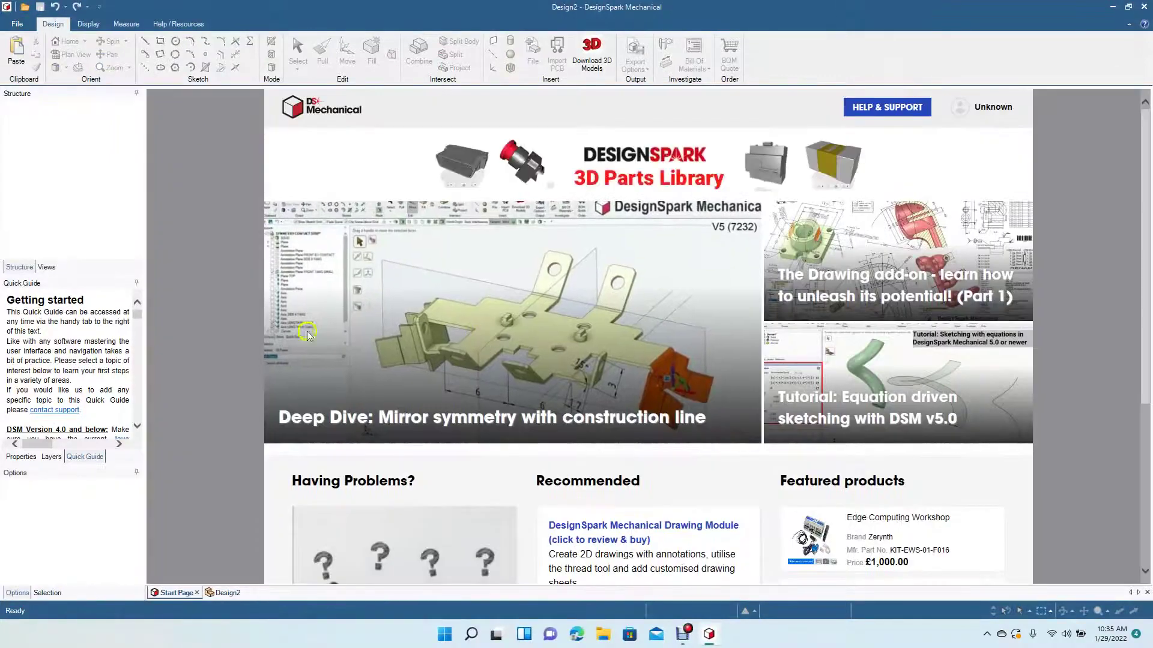
left_click(222, 592)
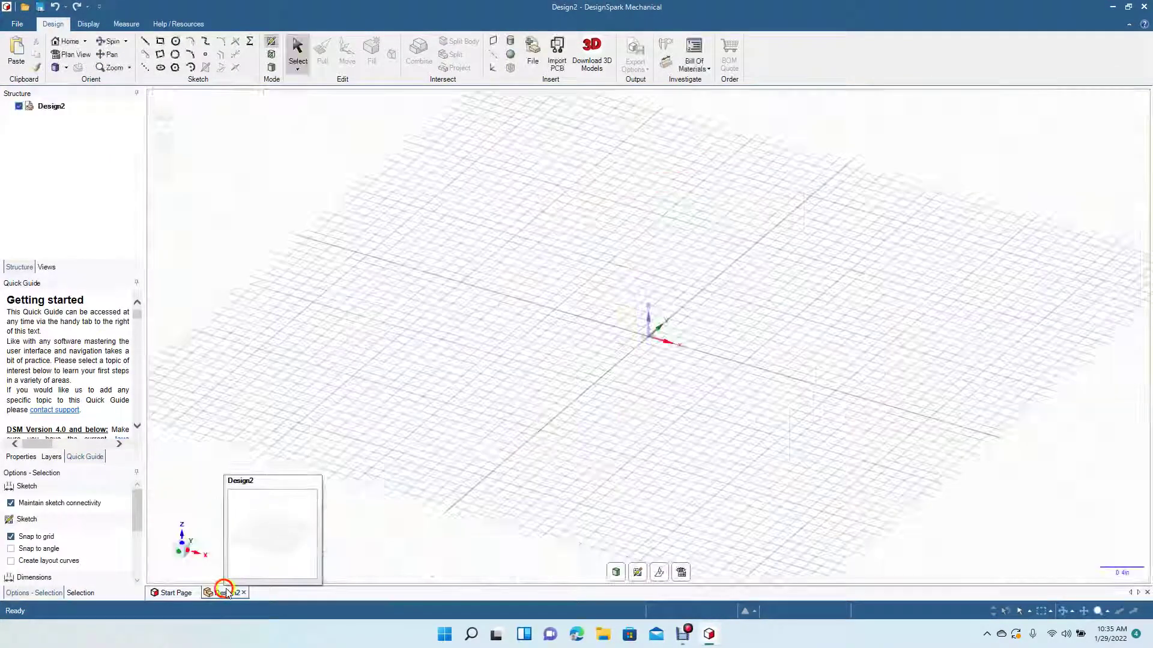
left_click(682, 572)
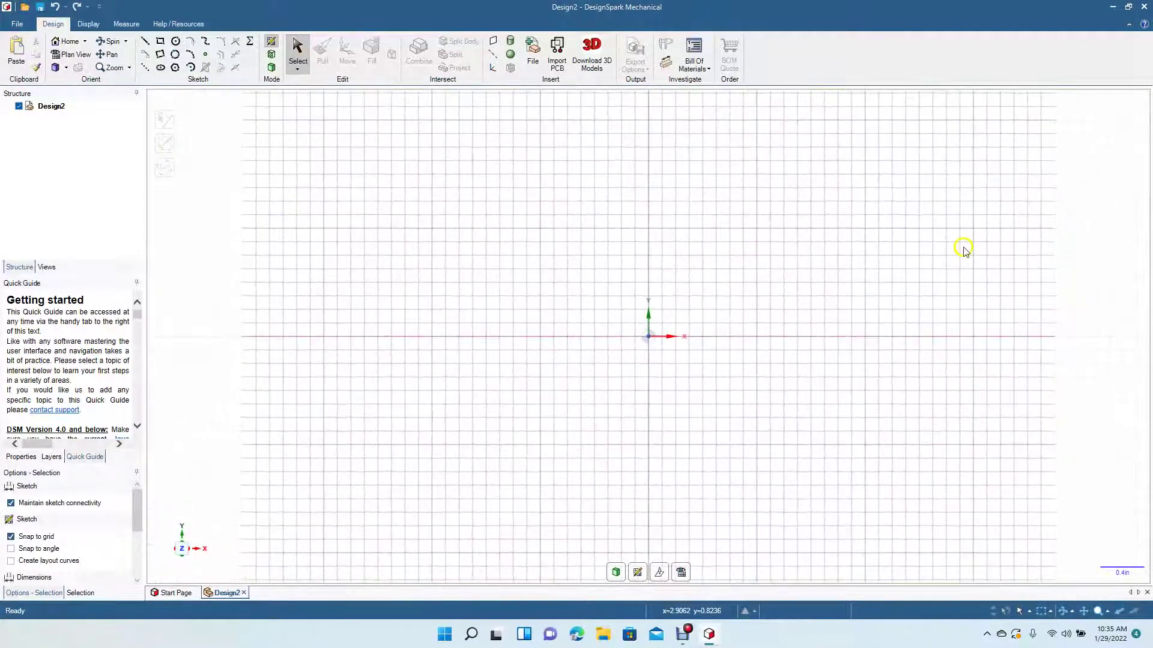
- Insert the king chess piece image from the desktop into the design, centred on the sketch origin
left_click(1128, 7)
left_click_drag(209, 18, 440, 92)
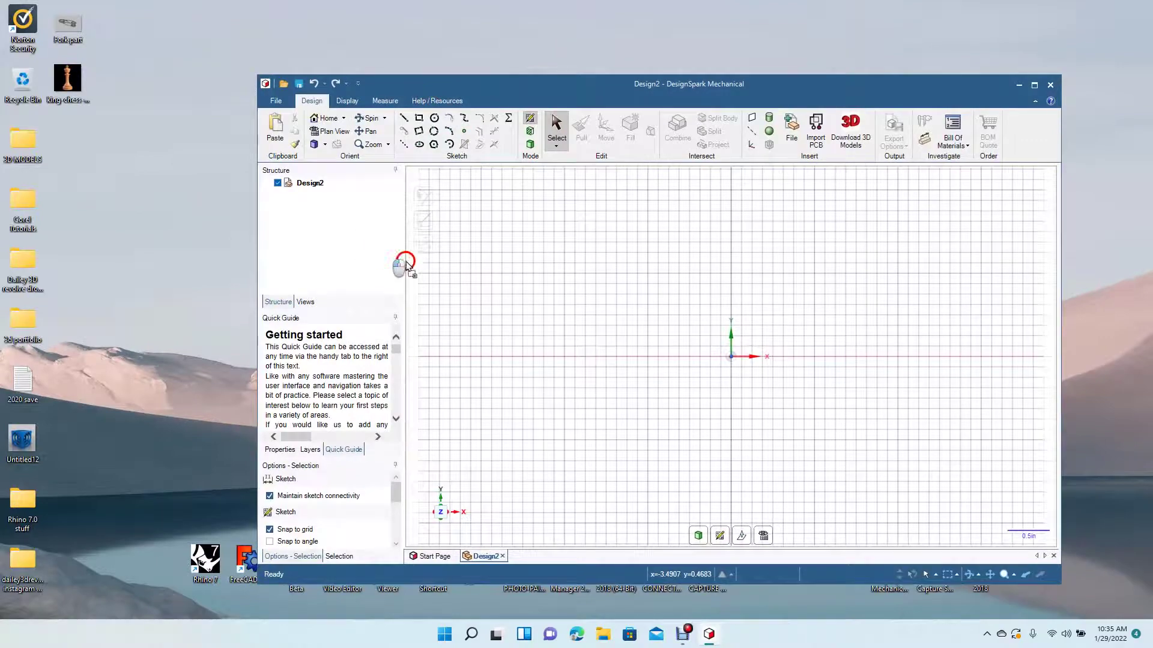
left_click_drag(406, 267, 635, 335)
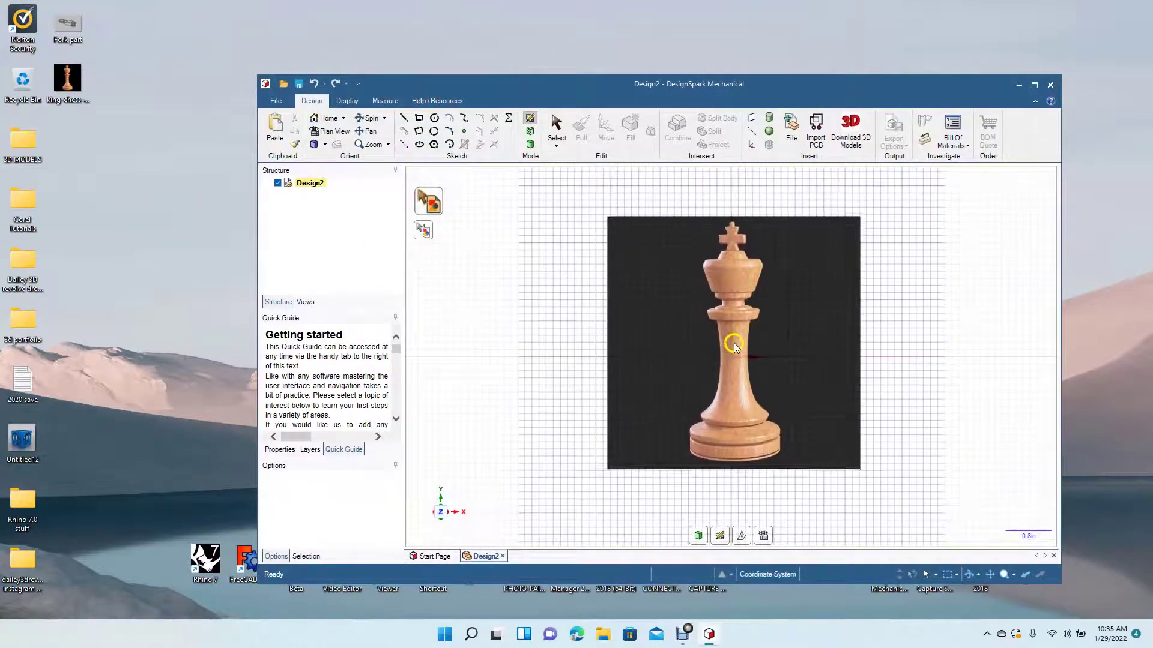
left_click(731, 344)
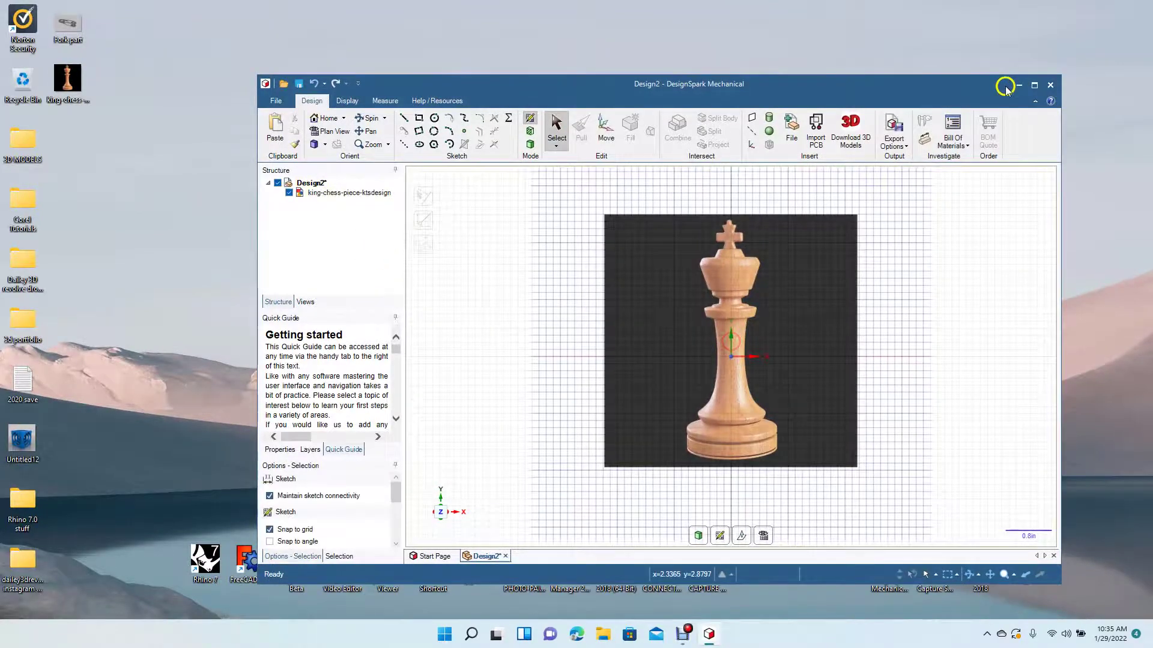
left_click(1034, 84)
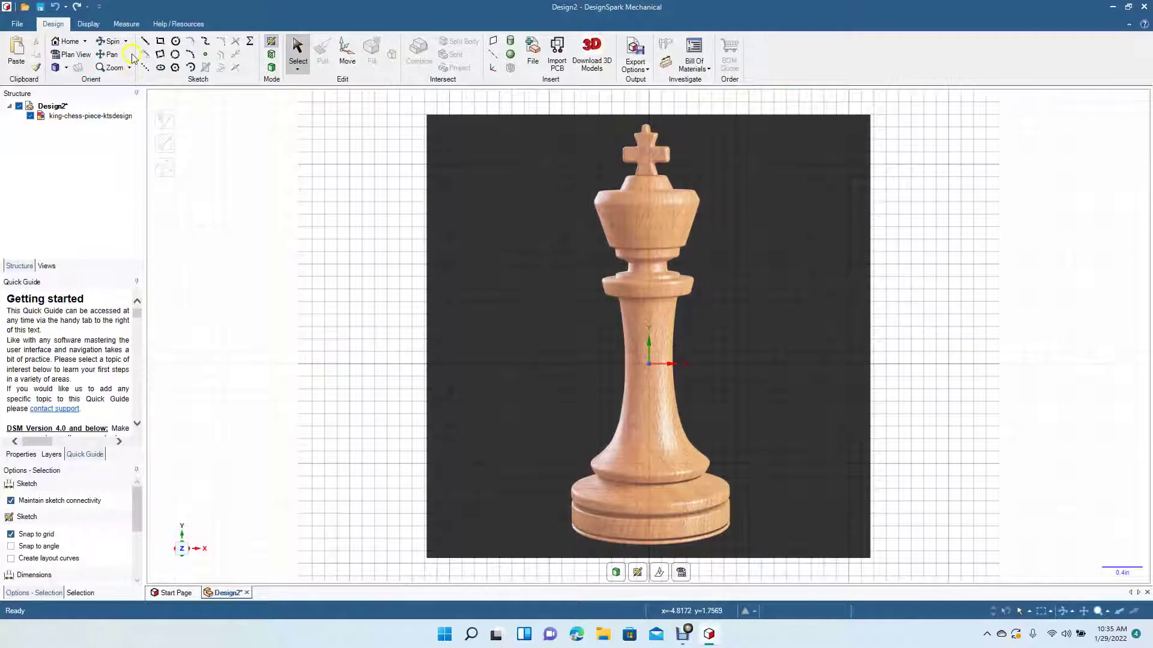
- Turn off grid snapping and draw a vertical centre line from the top of the king's cross to its base
left_click(205, 42)
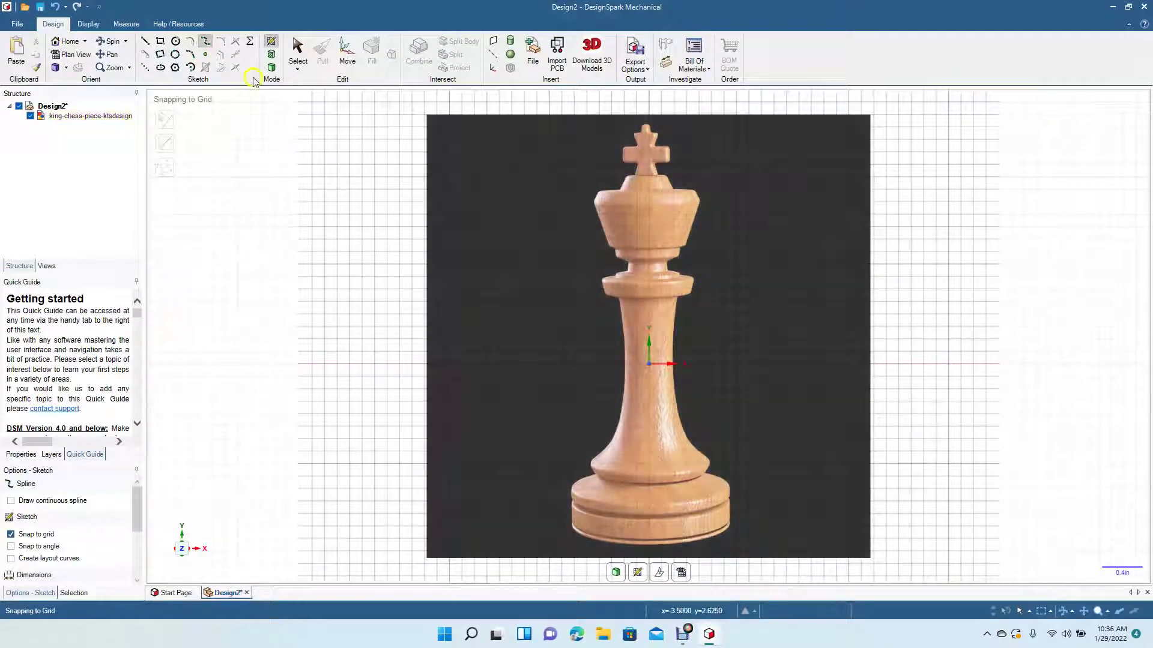
left_click(144, 42)
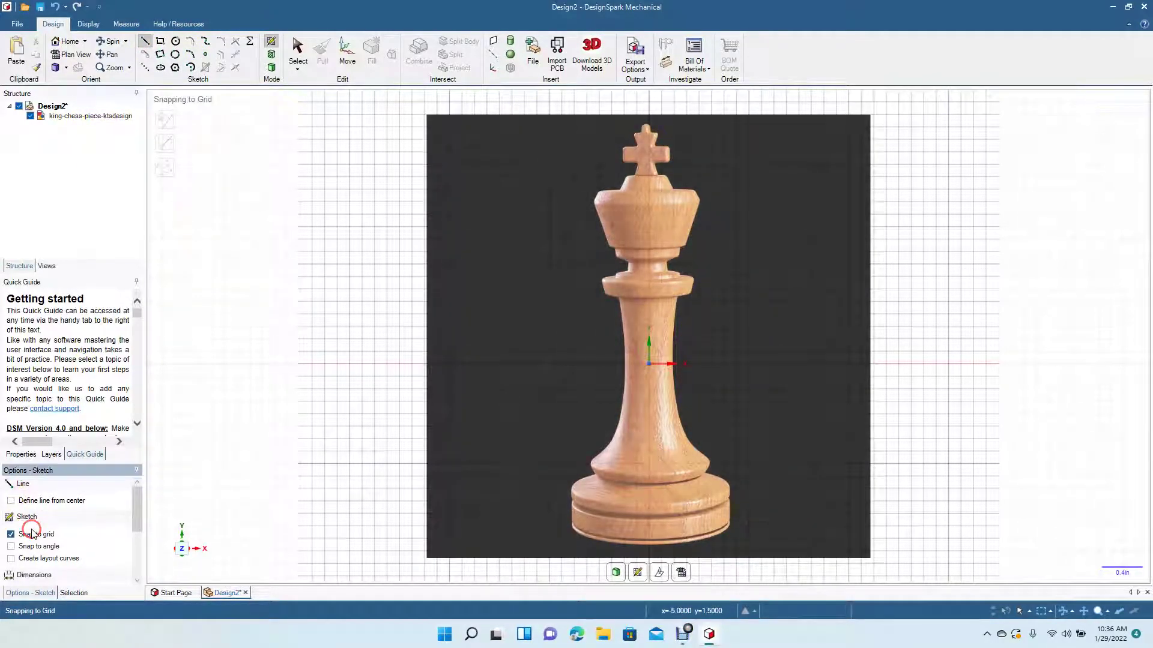
left_click(11, 534)
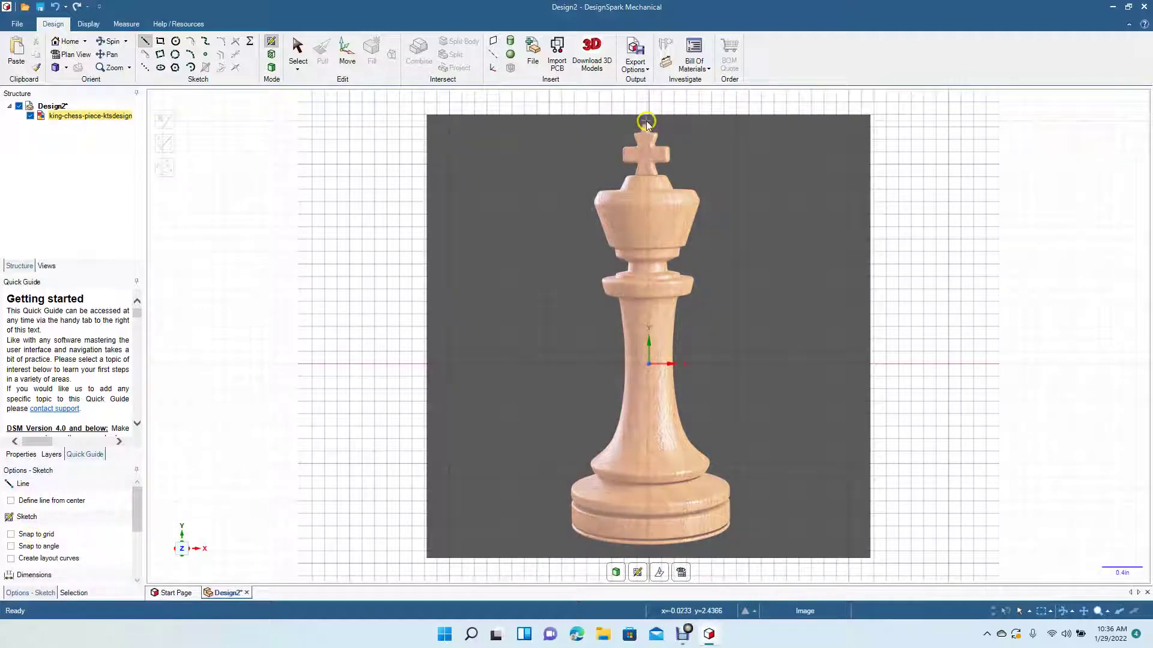
left_click(646, 121)
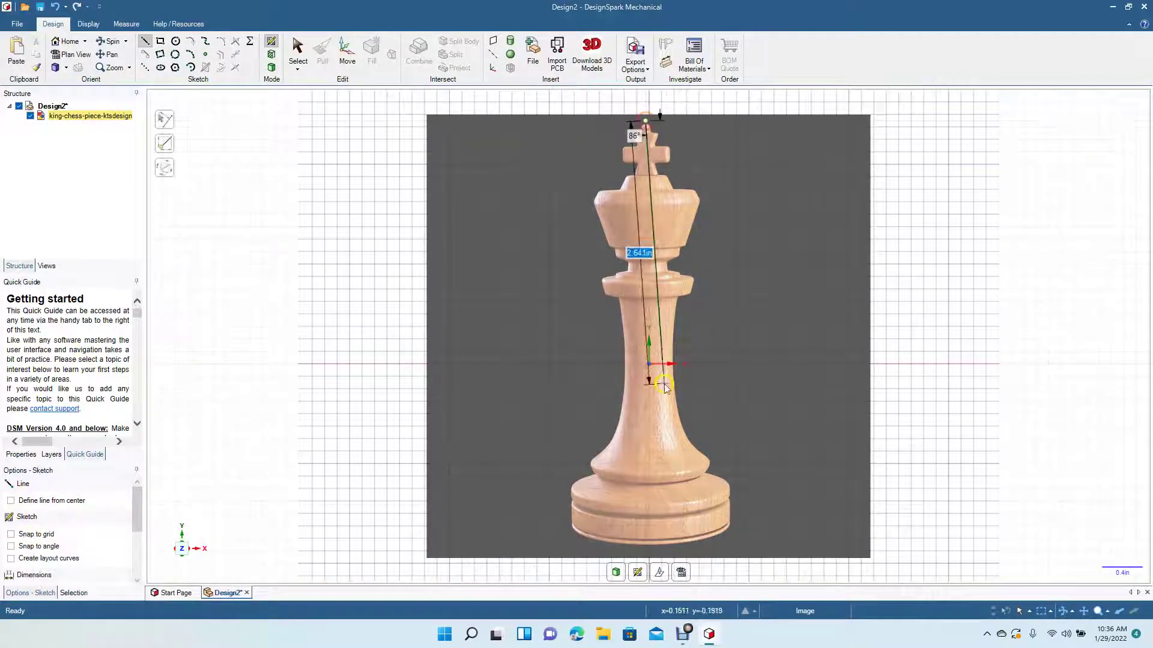
left_click(650, 543)
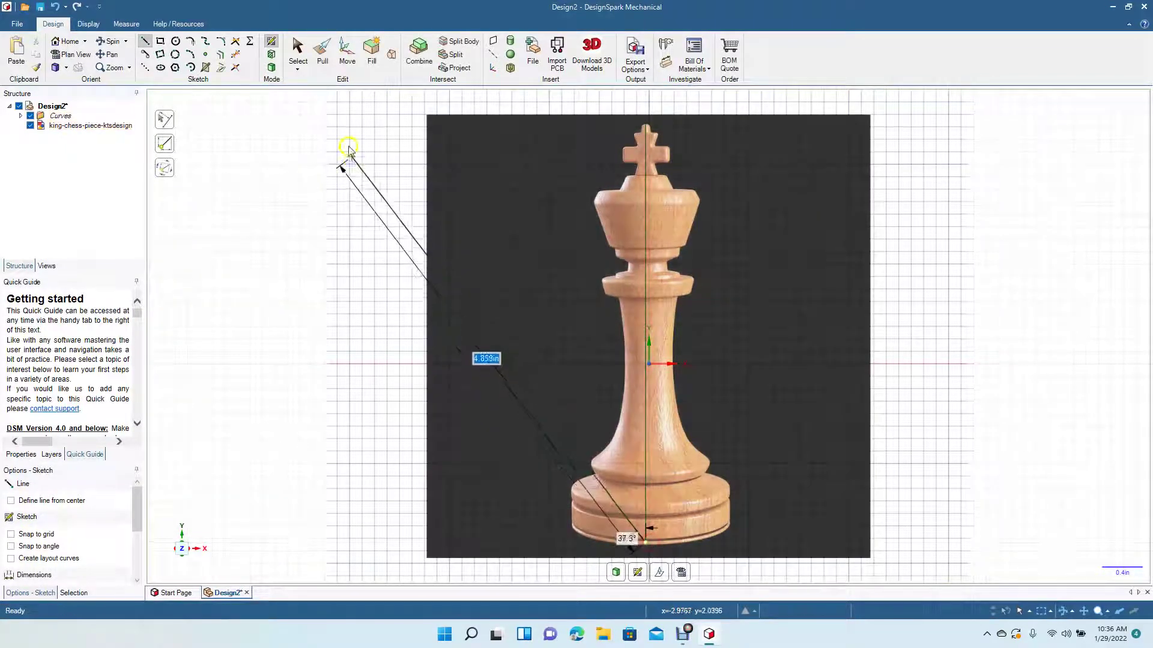
left_click(298, 49)
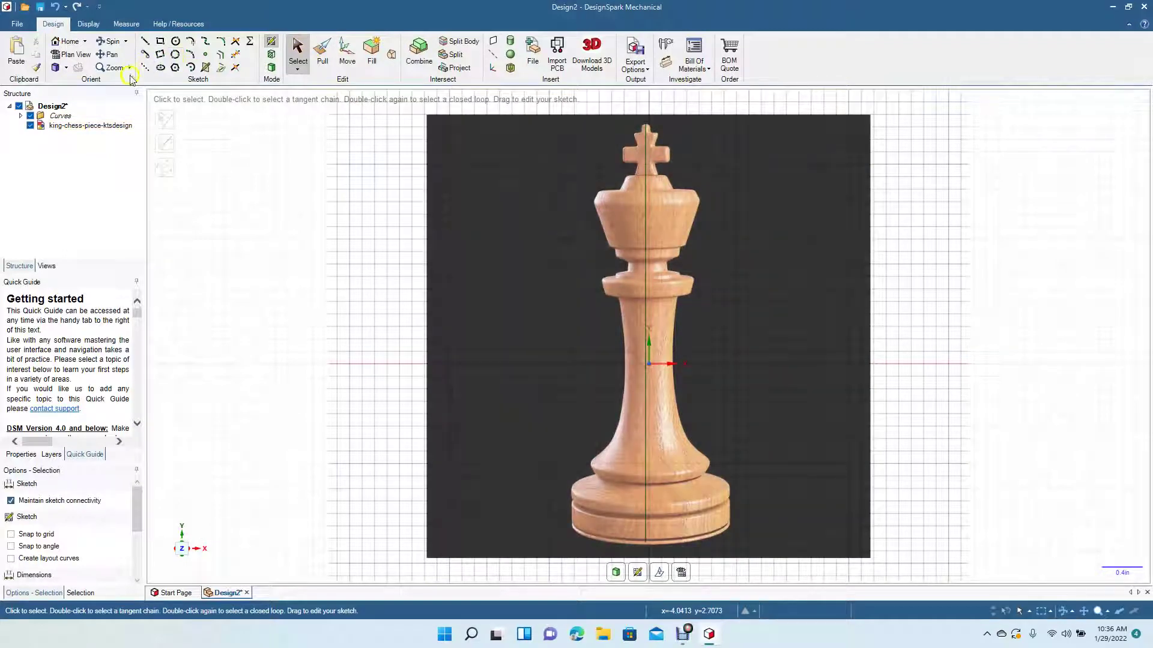
- Trace the king's left outline with one spline from the crown's shoulder through the collar and stem to the base's lower corner
left_click(205, 42)
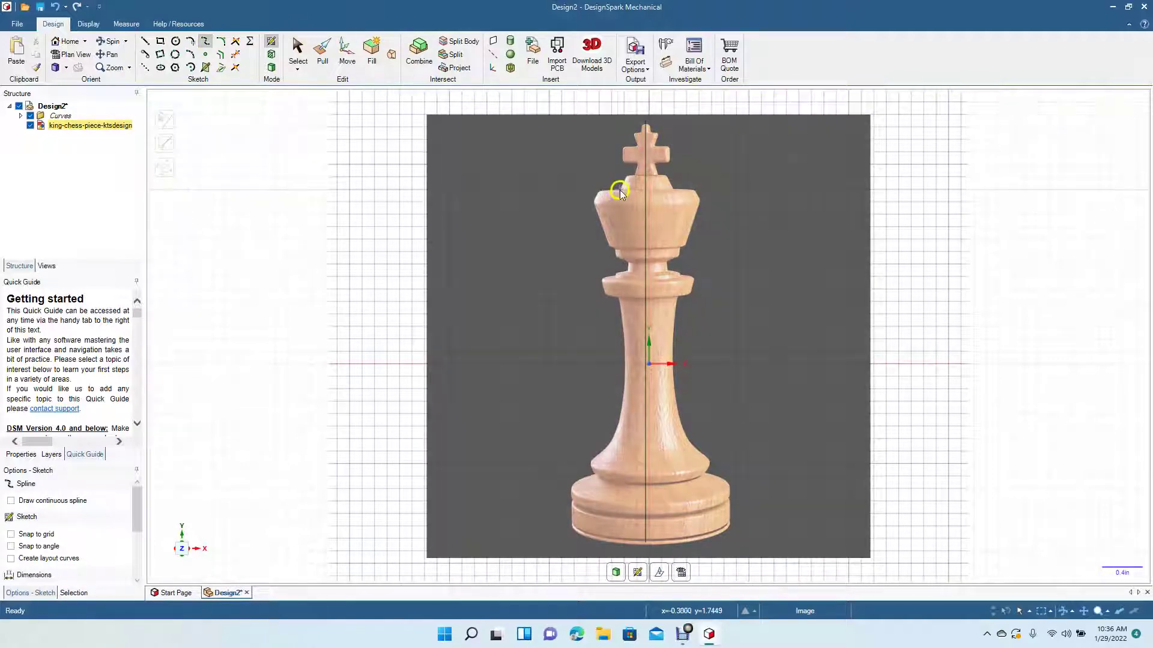
left_click(622, 192)
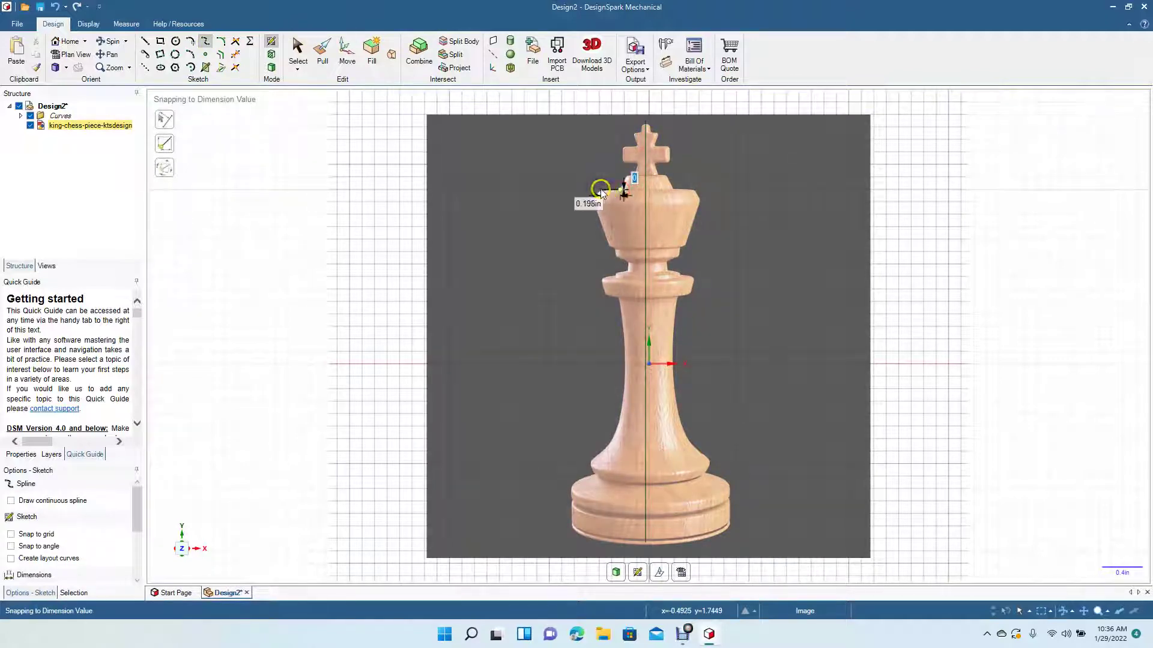
left_click(593, 206)
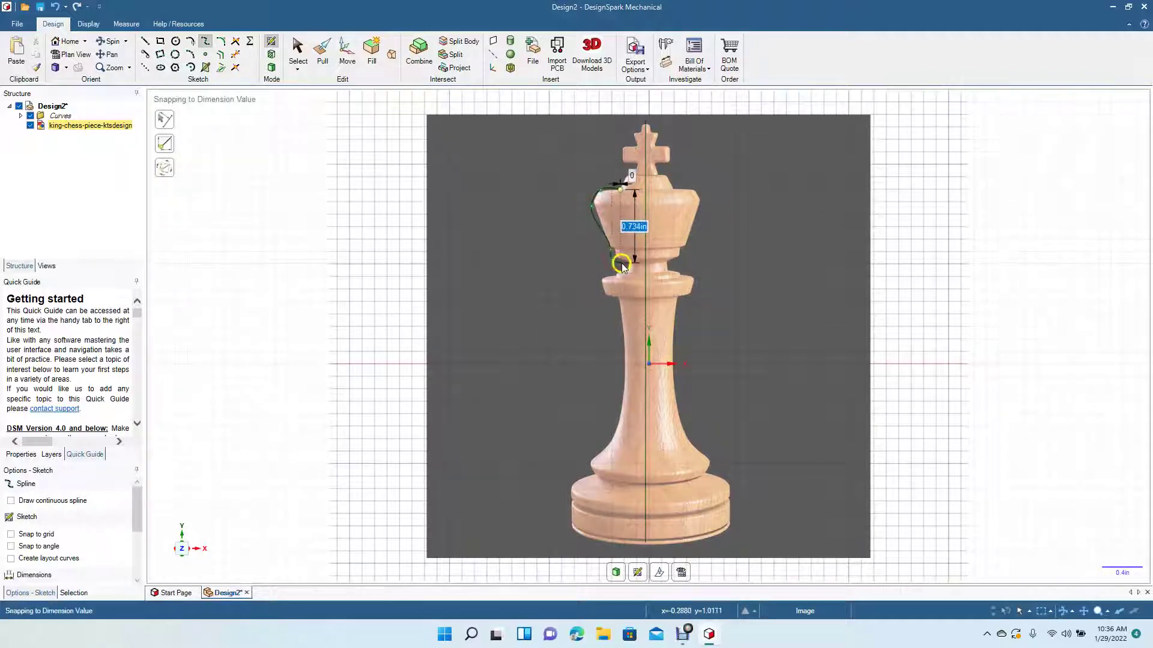
left_click(625, 265)
left_click(618, 277)
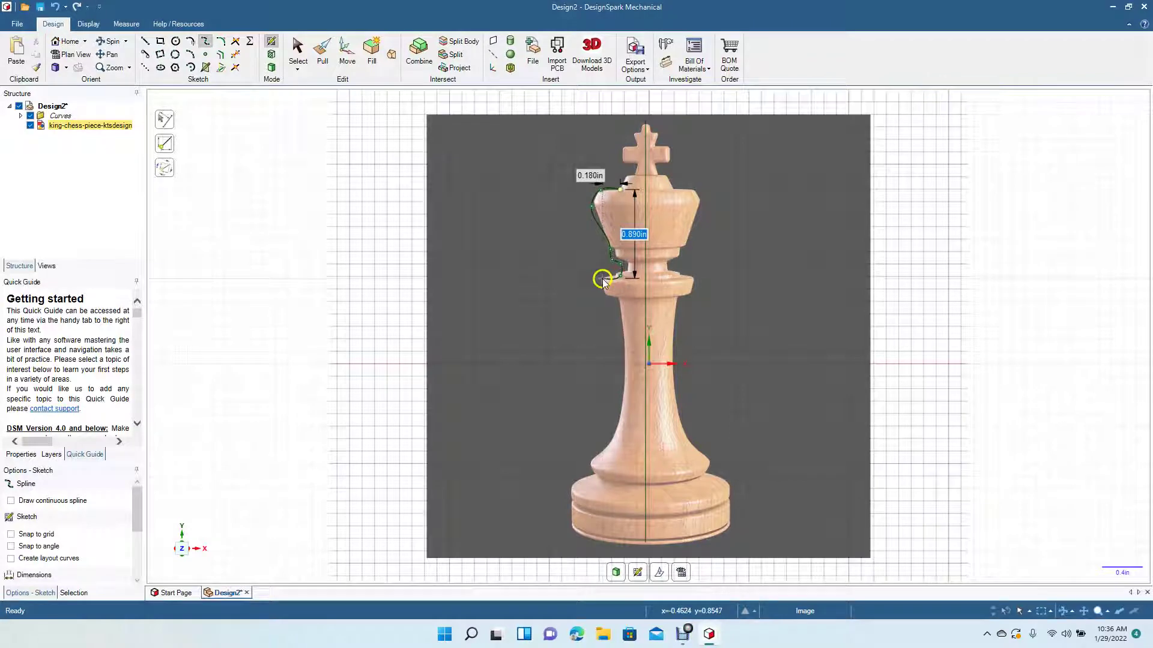
left_click(600, 279)
left_click(604, 296)
left_click(621, 303)
left_click(621, 322)
left_click(621, 382)
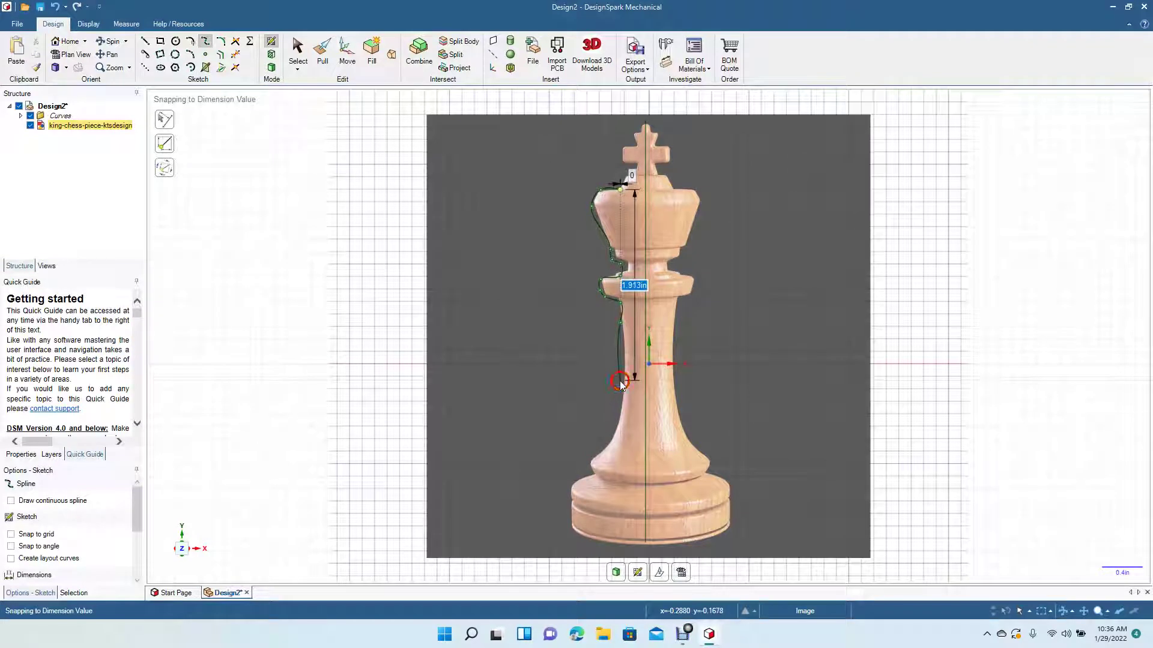
left_click(609, 433)
left_click(591, 455)
left_click(588, 470)
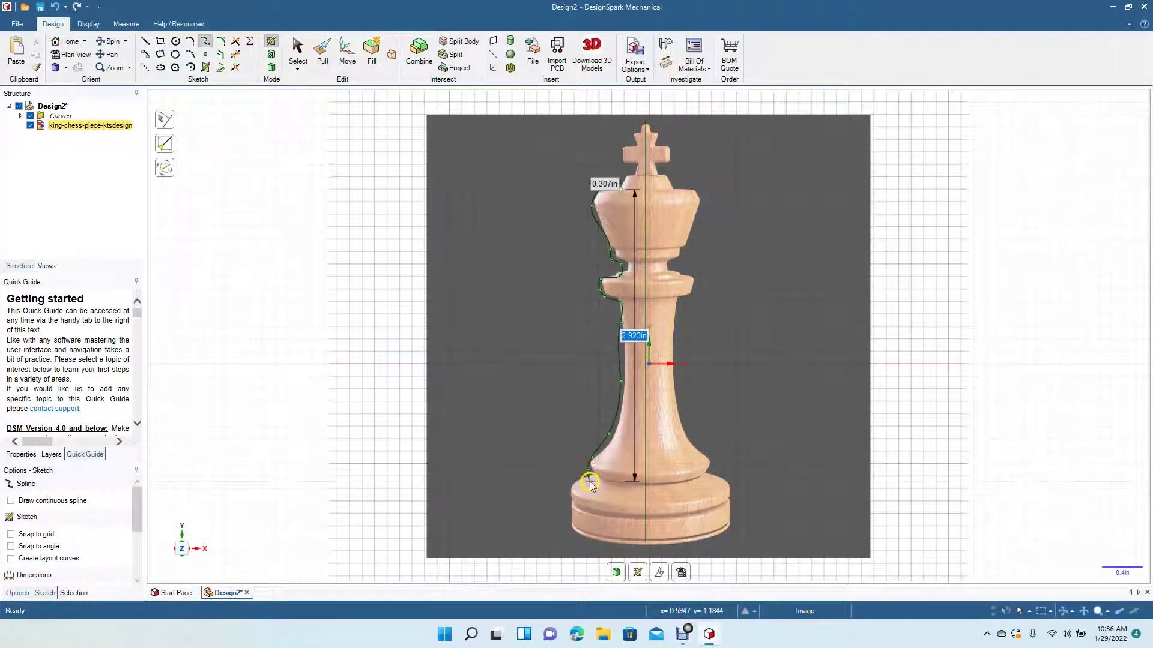
left_click(590, 482)
left_click(570, 492)
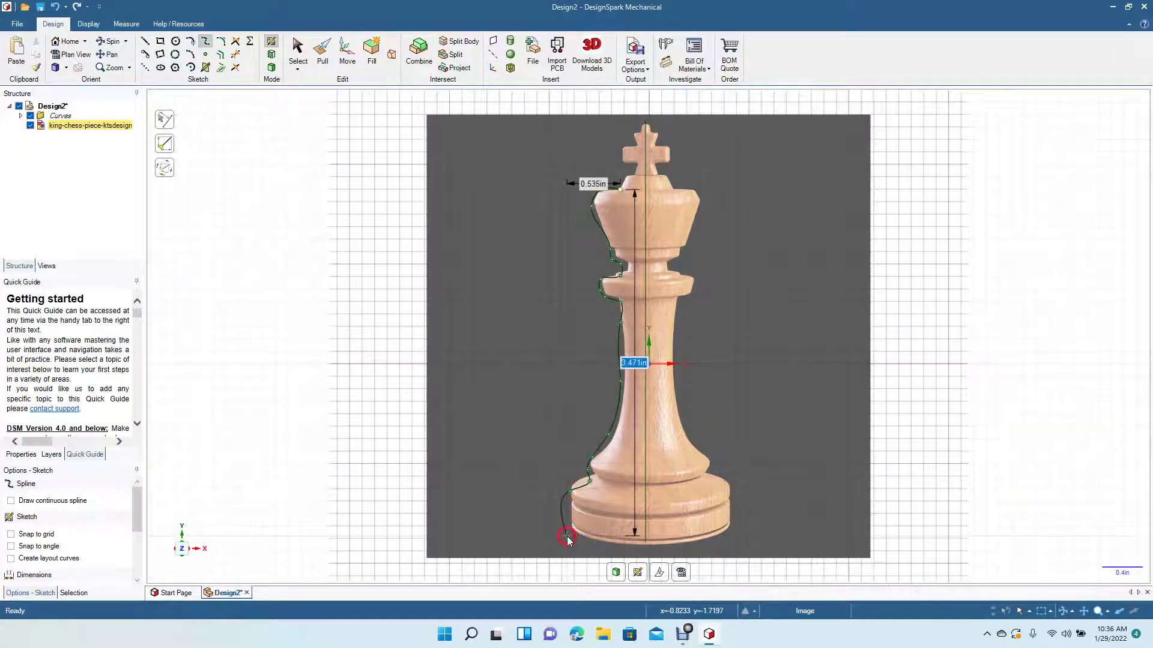
left_click(567, 539)
left_click(297, 56)
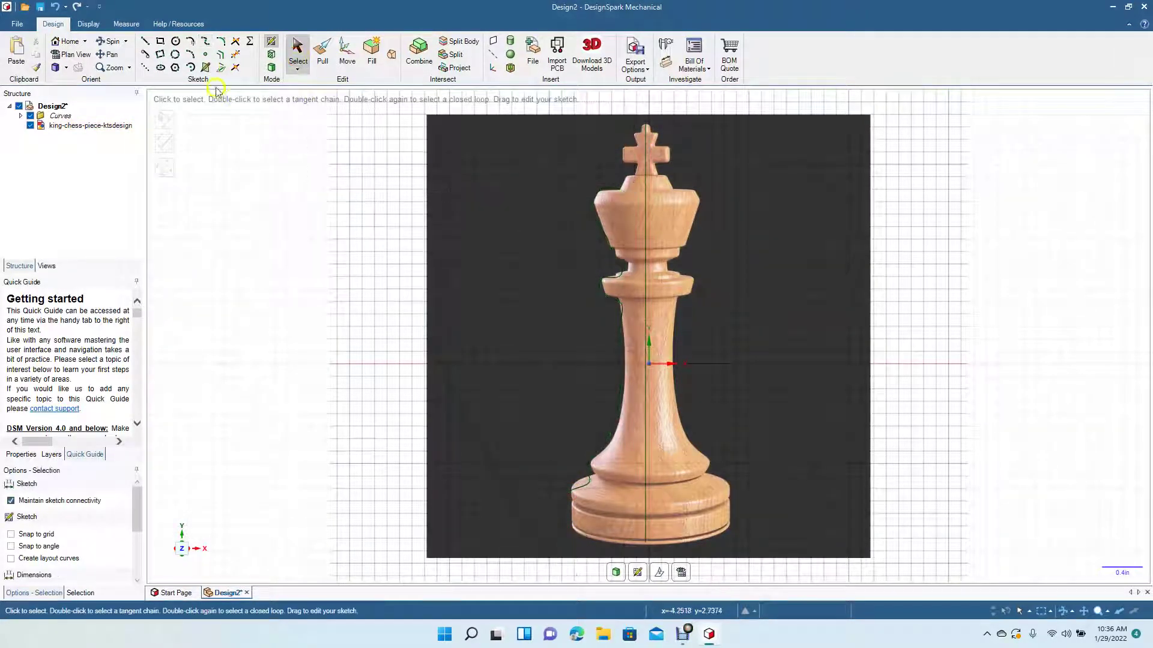
- Draw a horizontal line about 0.79 in long from the spline's lower end to the centre line
left_click(146, 42)
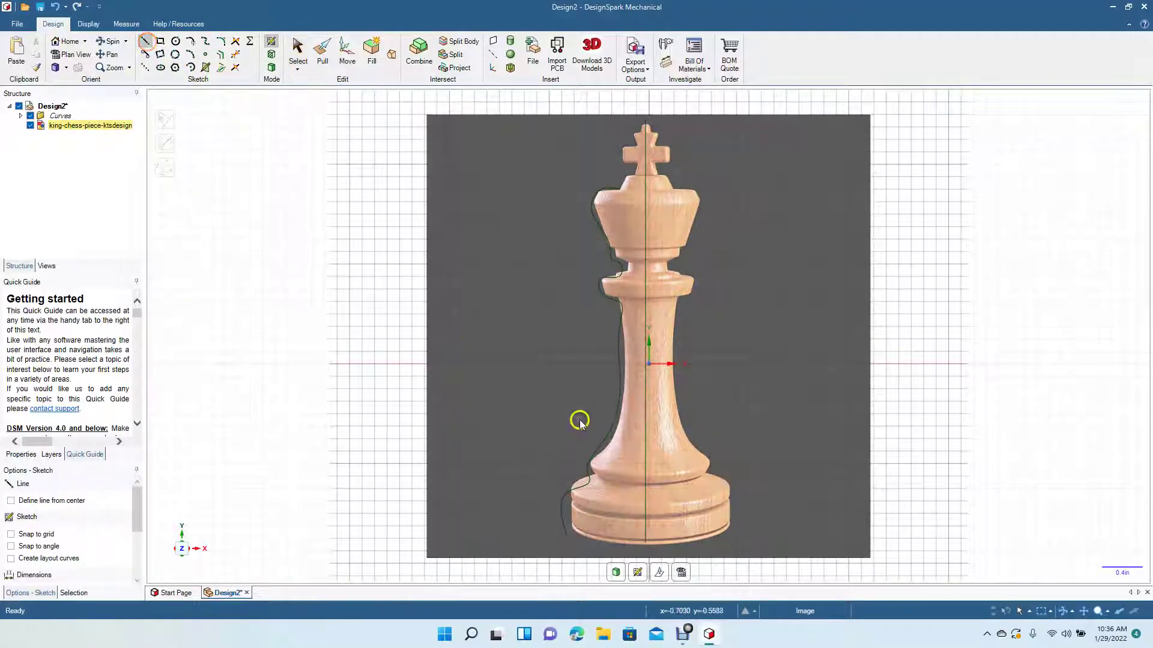
left_click(567, 536)
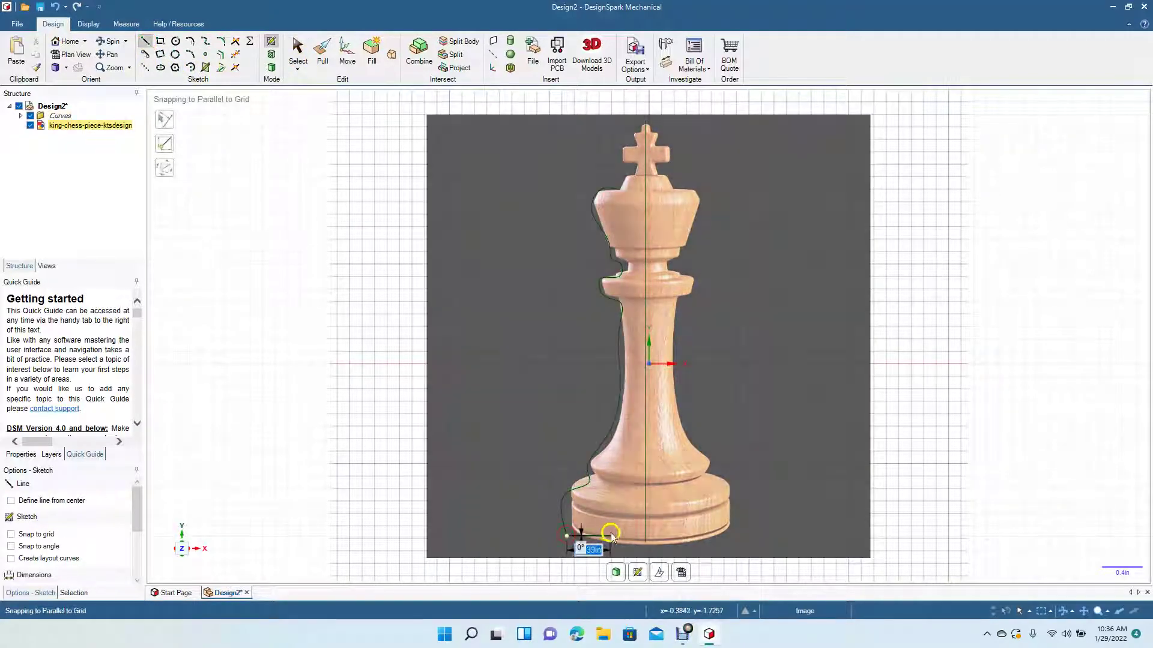
left_click(644, 537)
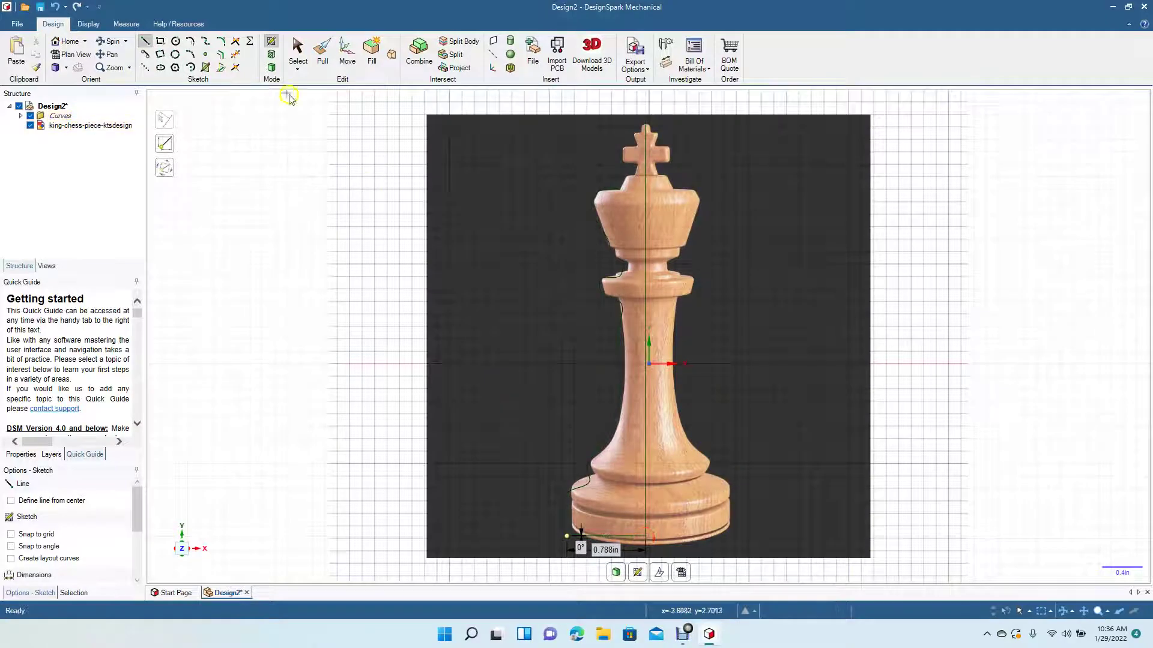
- Move the king image to the right, clear of the sketched profile
left_click(297, 51)
left_click(714, 300)
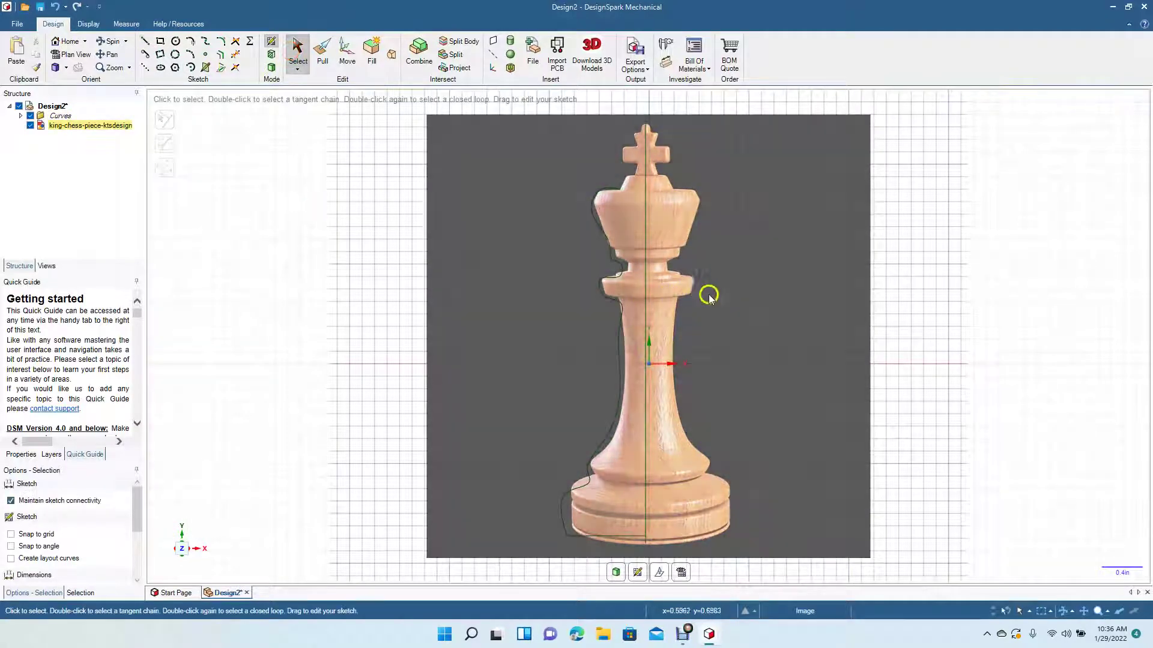
left_click_drag(716, 302, 968, 300)
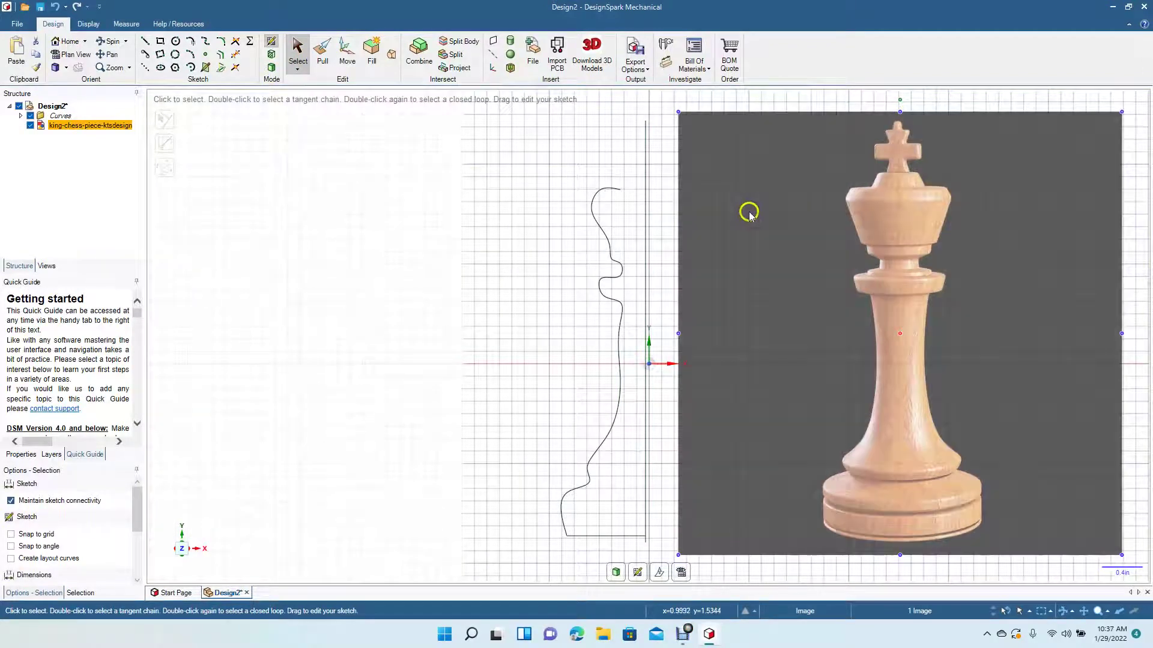
- Close the profile's top with a short slanted line from the spline's end and a horizontal line to the centre line
left_click(146, 44)
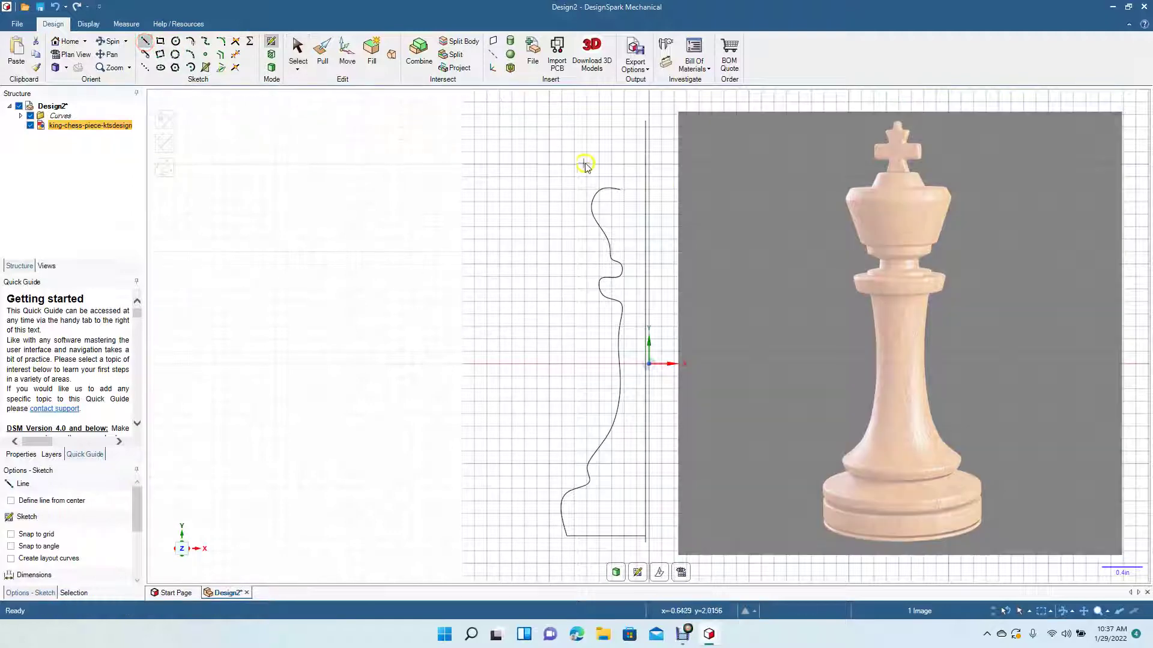
left_click(622, 191)
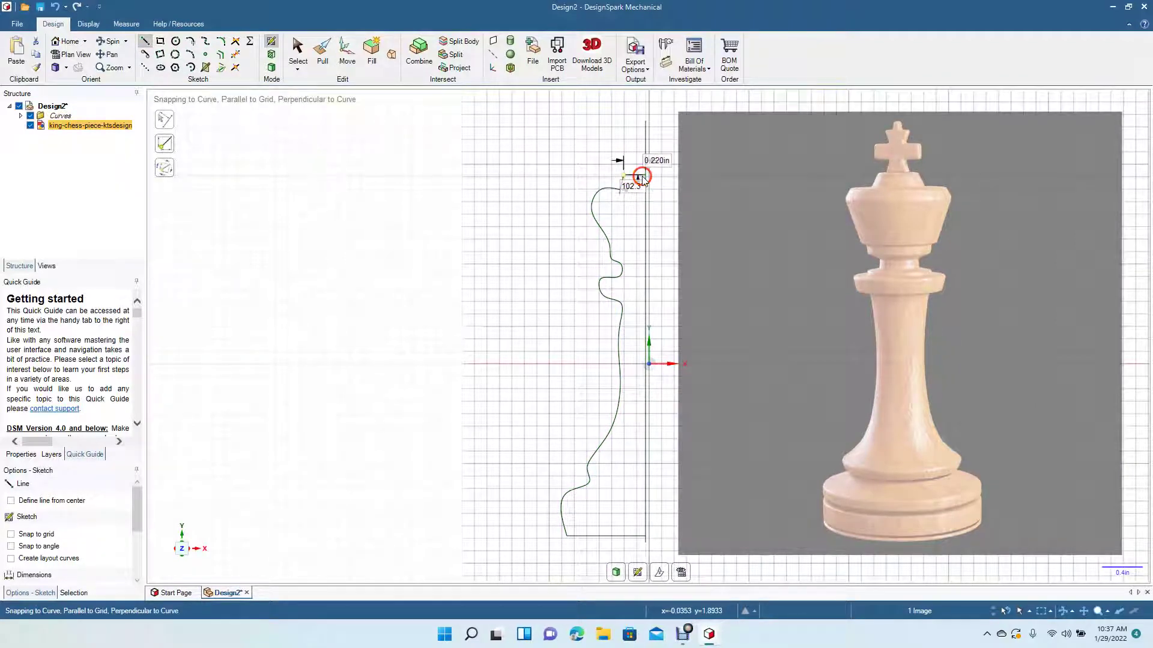
left_click(296, 48)
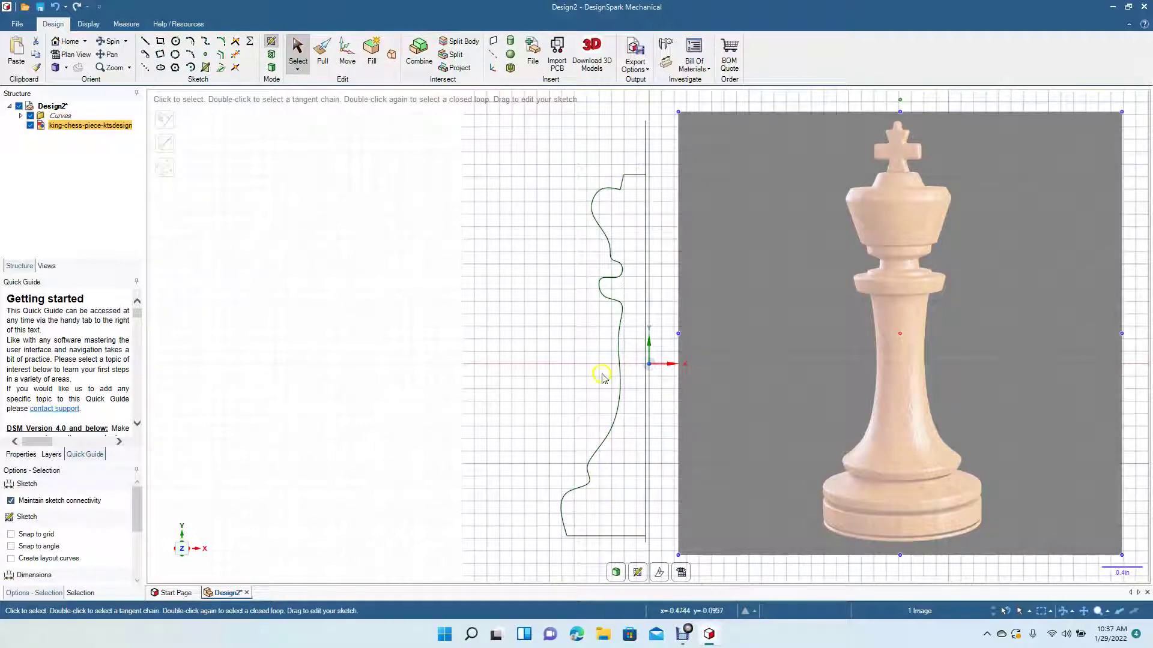
- Straighten the upper stem of the spline by moving its bulging control point towards the centre line
left_click(600, 237)
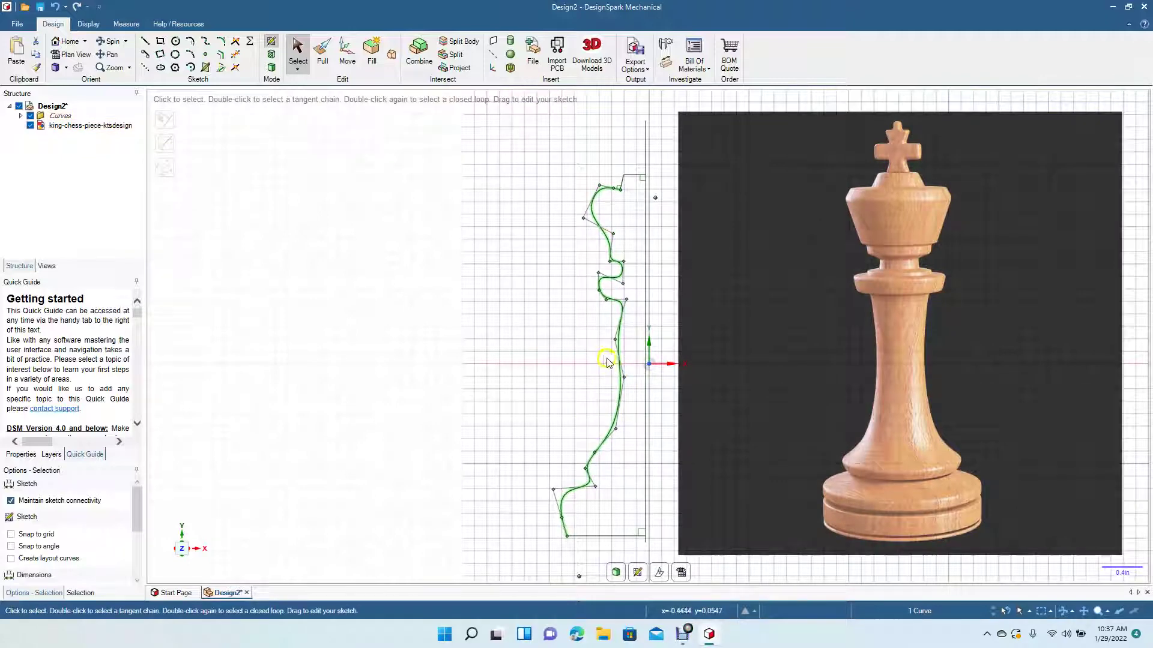
scroll(592, 372, "up", 3)
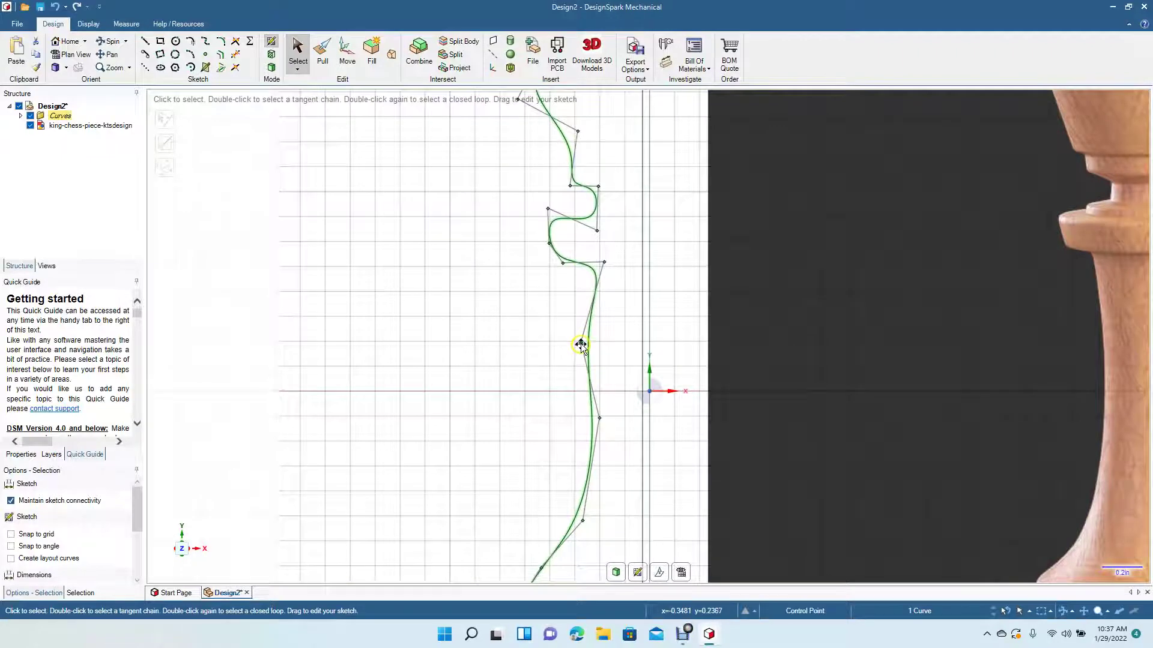
left_click_drag(580, 344, 599, 344)
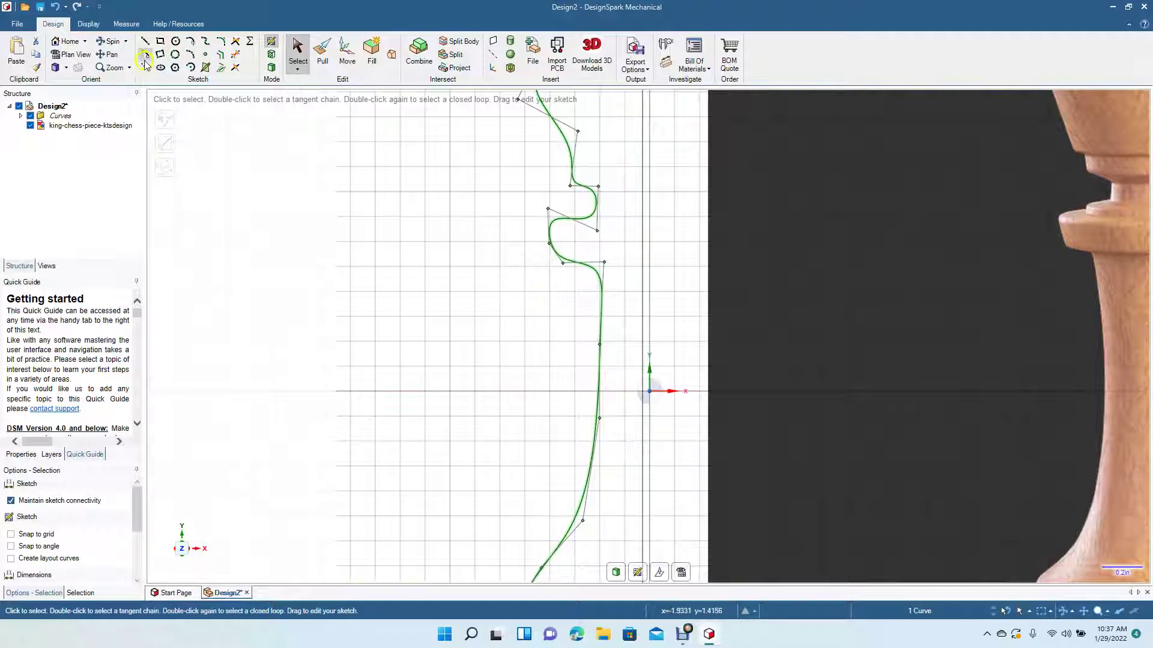
- Move the spline's control point at the lower stem slightly up and outward to refine the flare above the base
left_click(108, 54)
left_click_drag(283, 161, 237, 126)
left_click_drag(373, 450, 370, 381)
left_click(295, 47)
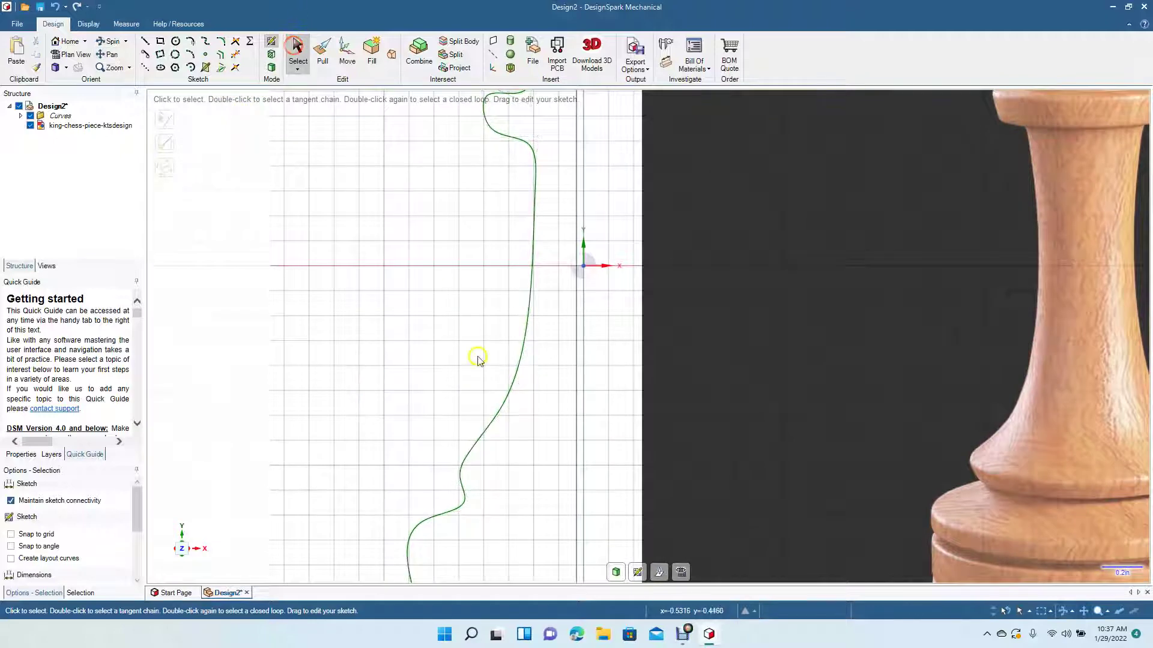
left_click(515, 394)
mouse_move(516, 395)
left_mouse_down()
mouse_move(504, 416)
mouse_move(513, 392)
left_mouse_up()
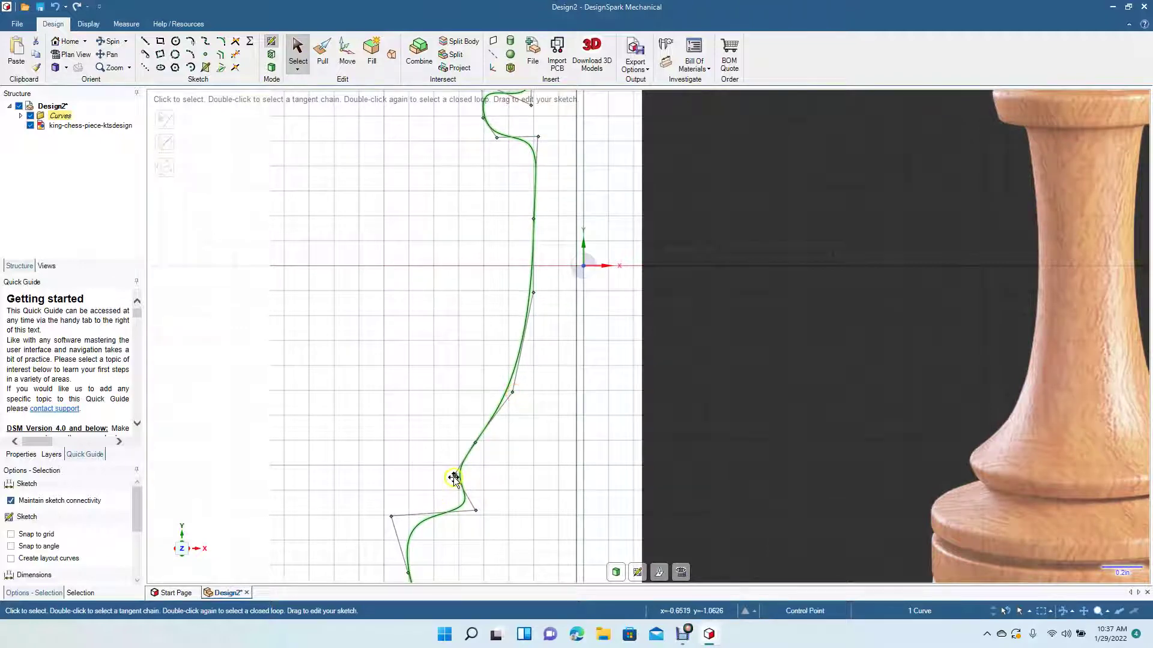
- Move the spline's control point in the groove above the base slightly down and away from the centre line
left_click_drag(453, 478, 467, 520)
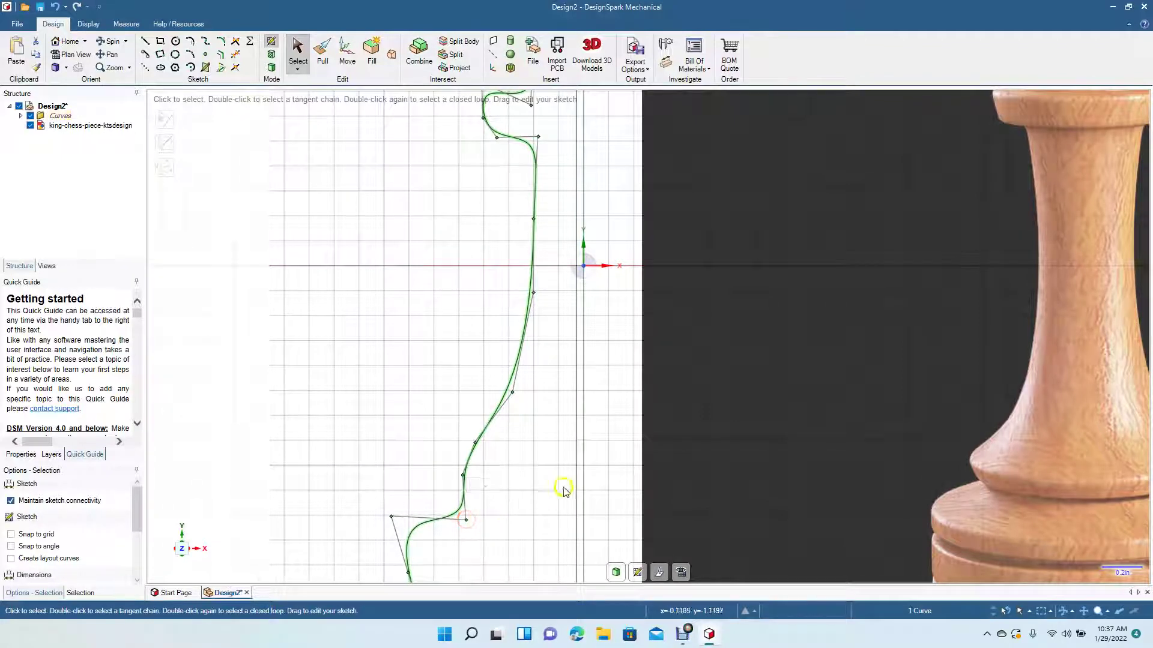
left_click(119, 54)
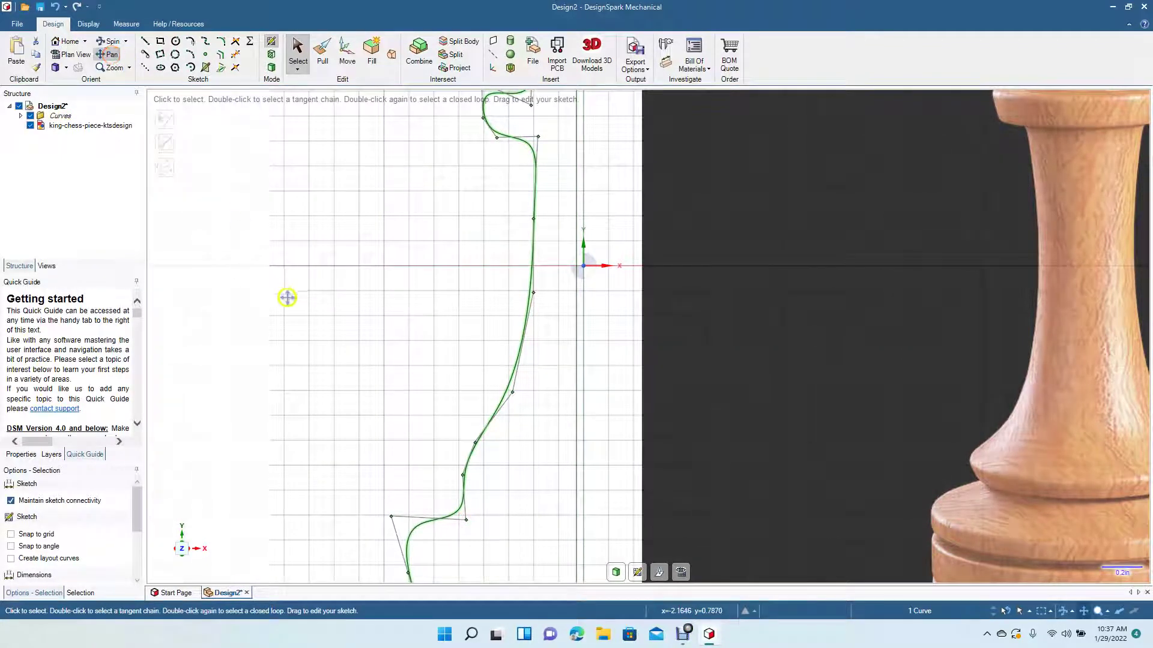
left_click_drag(288, 297, 276, 217)
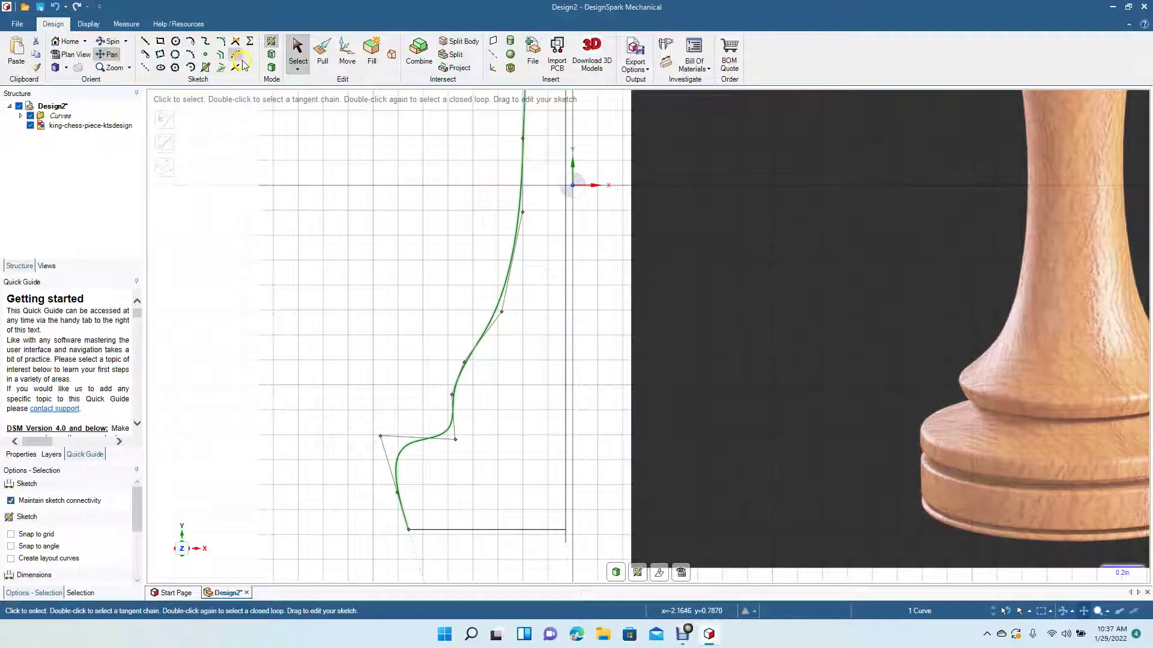
left_click(408, 532)
left_click(409, 526)
left_click_drag(404, 527, 417, 530)
left_click(329, 523)
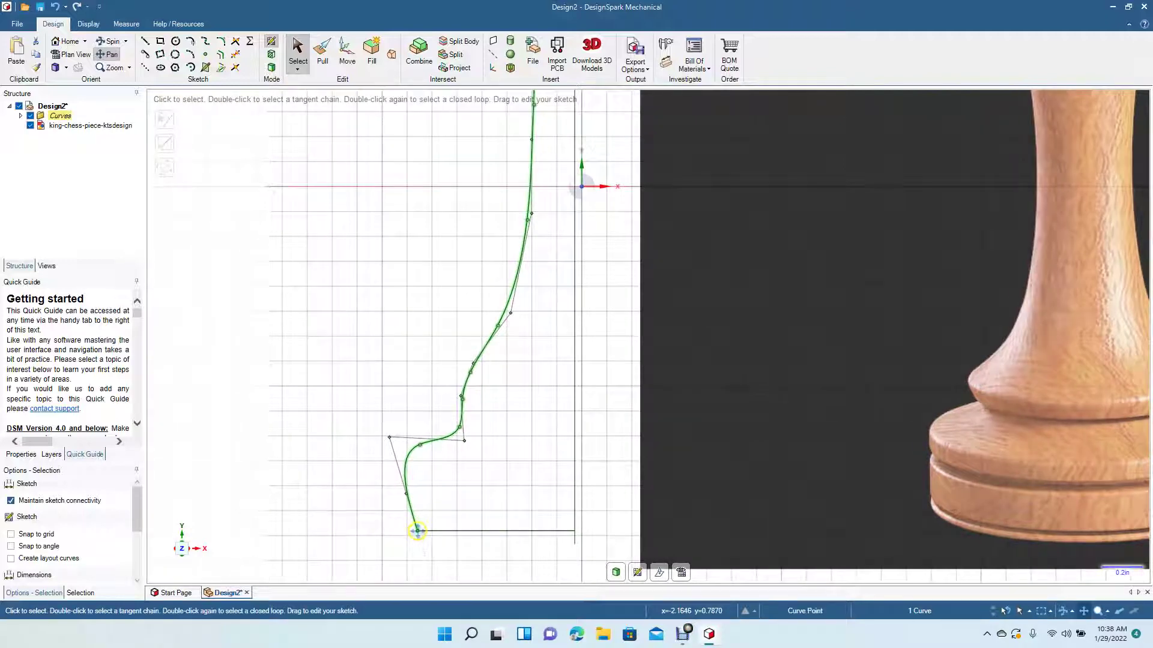
- Round the base's upper shoulder by moving its outer control point down and towards the centre line
left_click(294, 45)
left_click(334, 343)
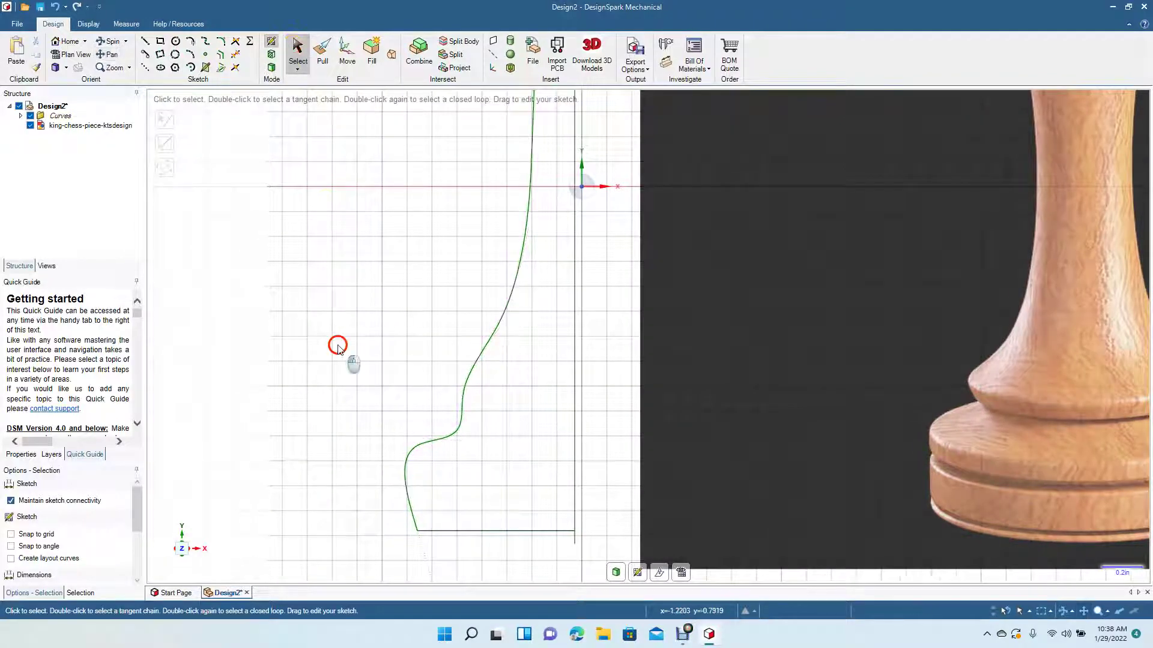
left_click(417, 445)
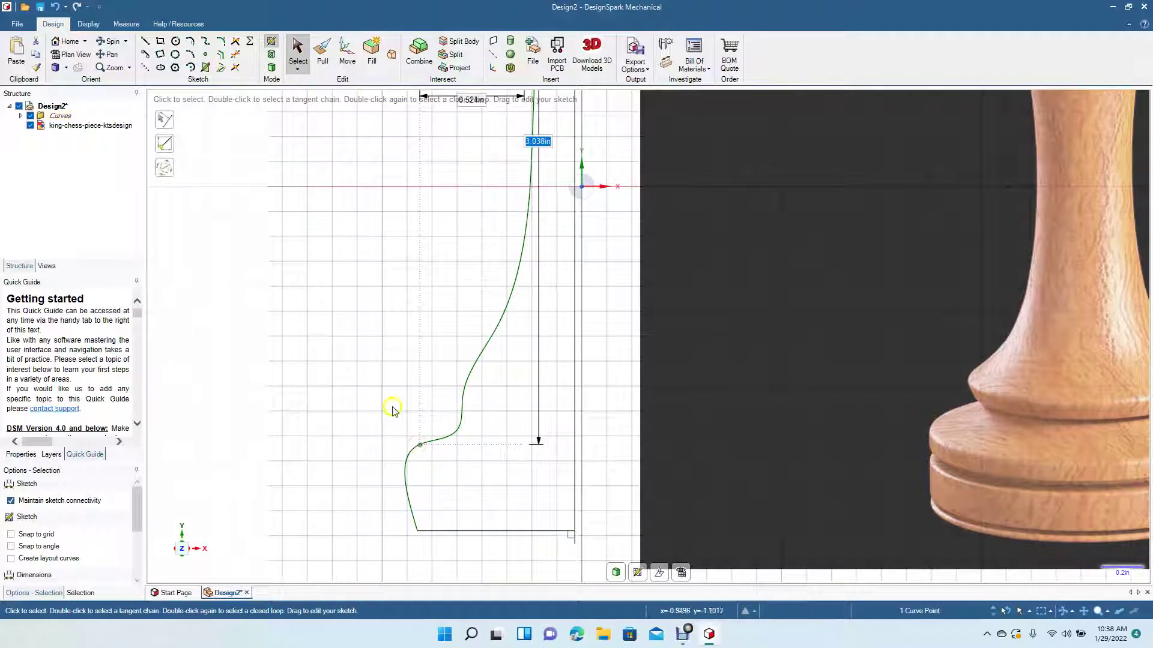
left_click(402, 473)
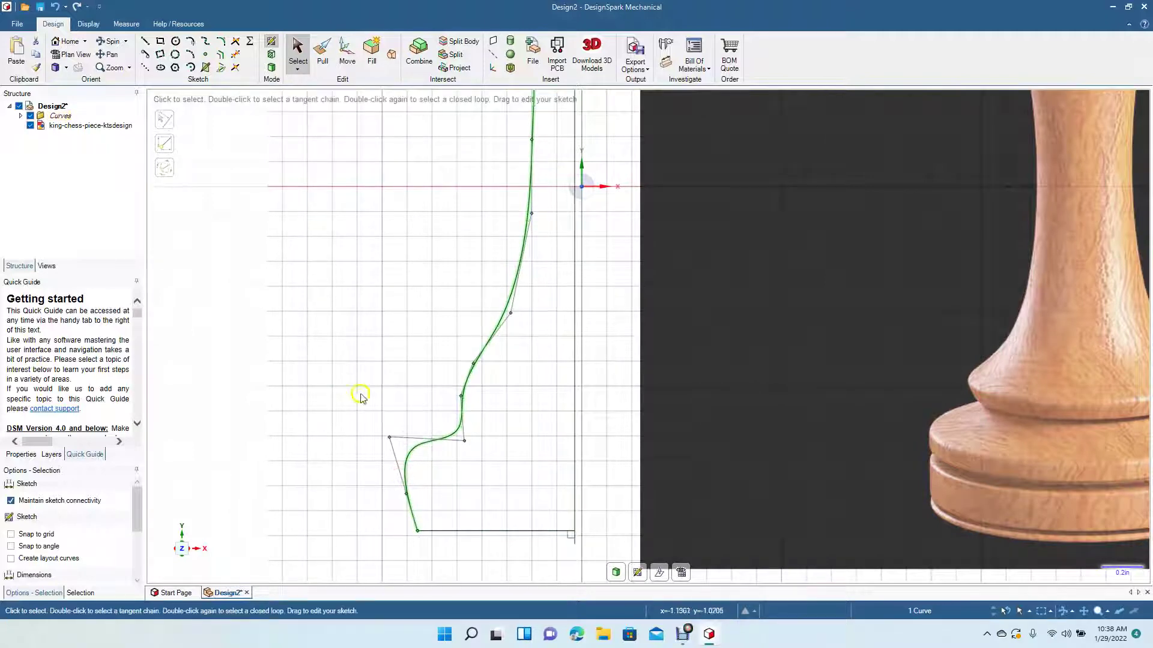
left_click_drag(389, 437, 416, 449)
left_click(375, 495)
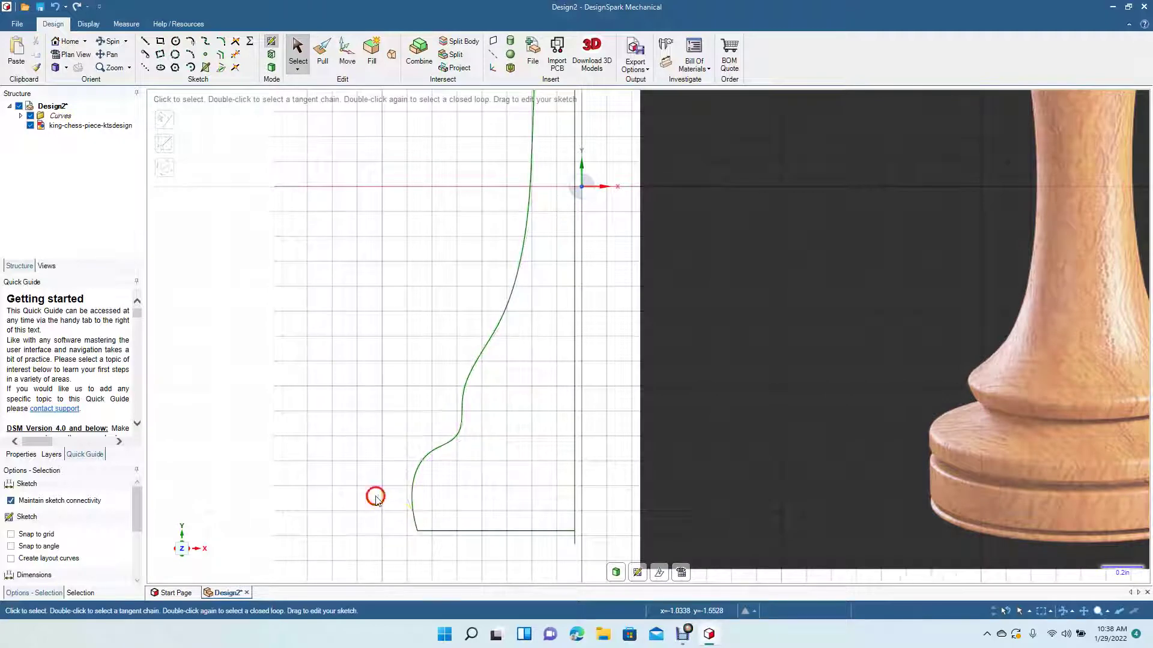
left_click(416, 521)
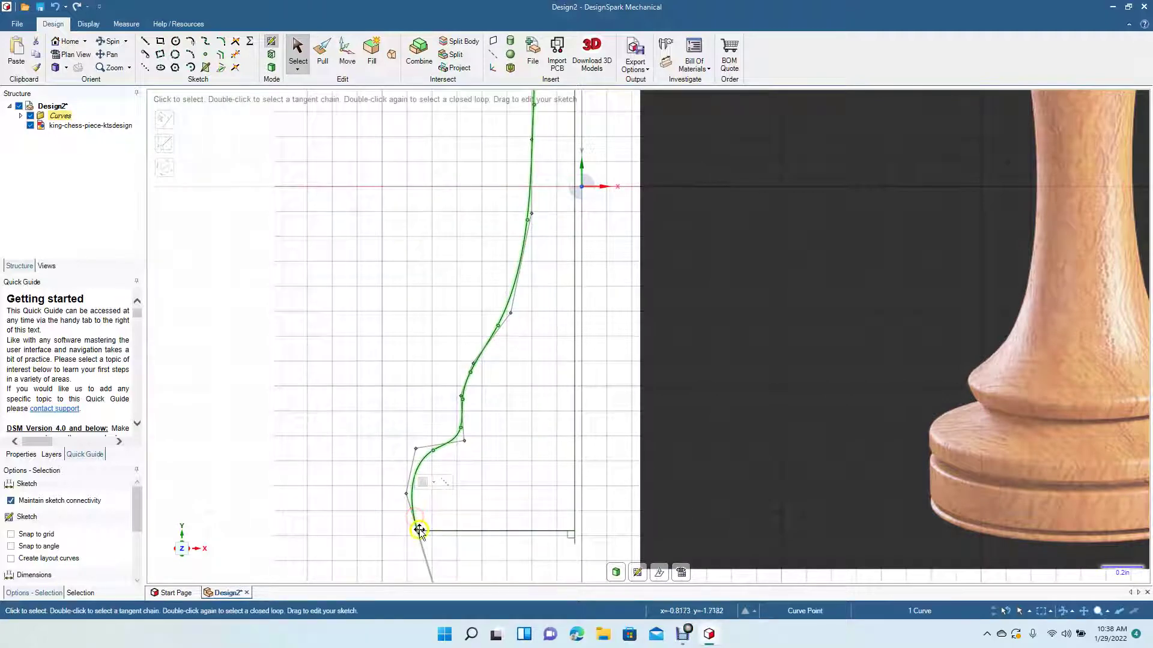
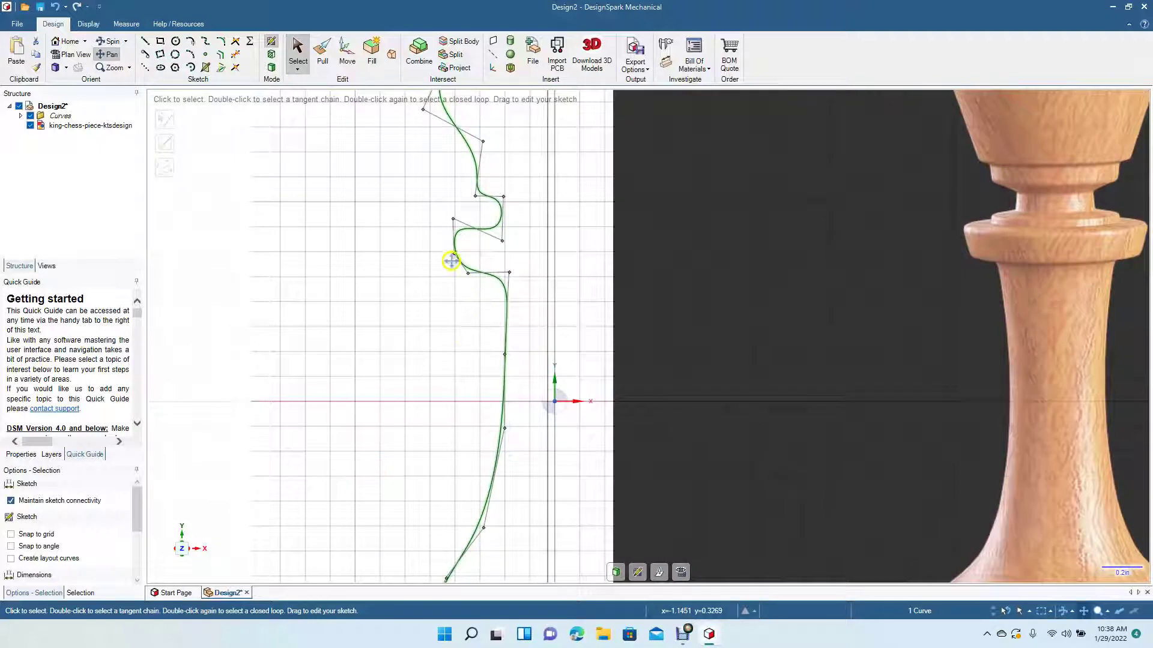
- Square up the collar below the head by adjusting its upper and lower outer control points and raising the one where the stem begins
left_click(297, 49)
left_click(486, 274)
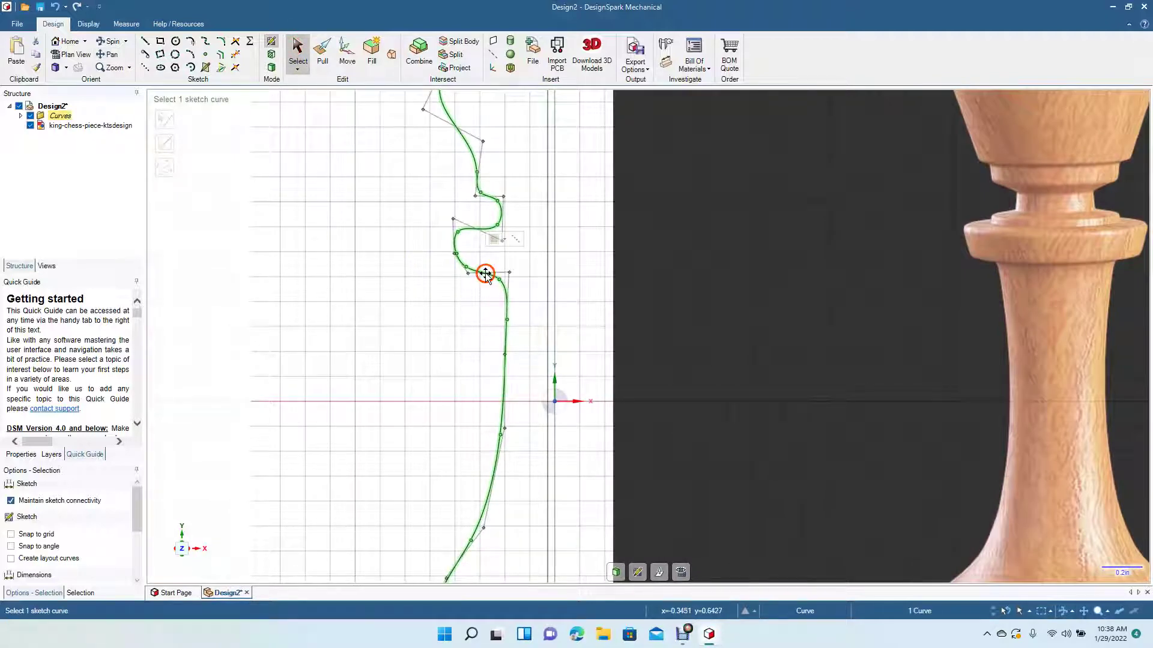
left_click_drag(469, 275, 459, 289)
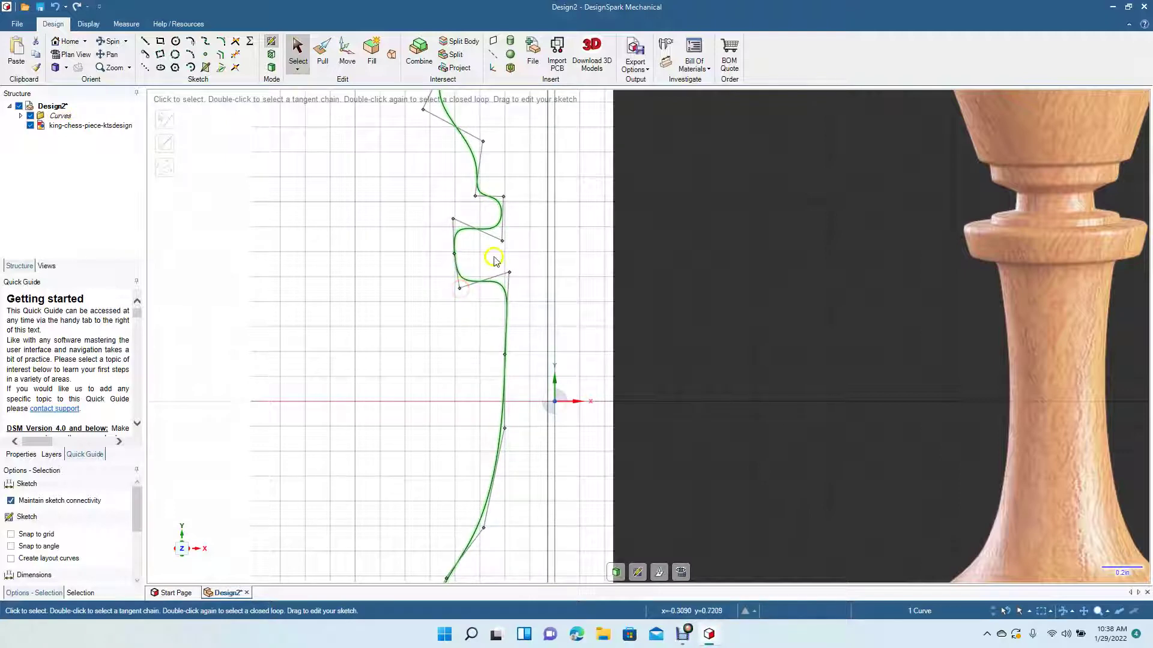
mouse_move(453, 219)
left_mouse_down()
mouse_move(461, 229)
mouse_move(460, 217)
left_mouse_up()
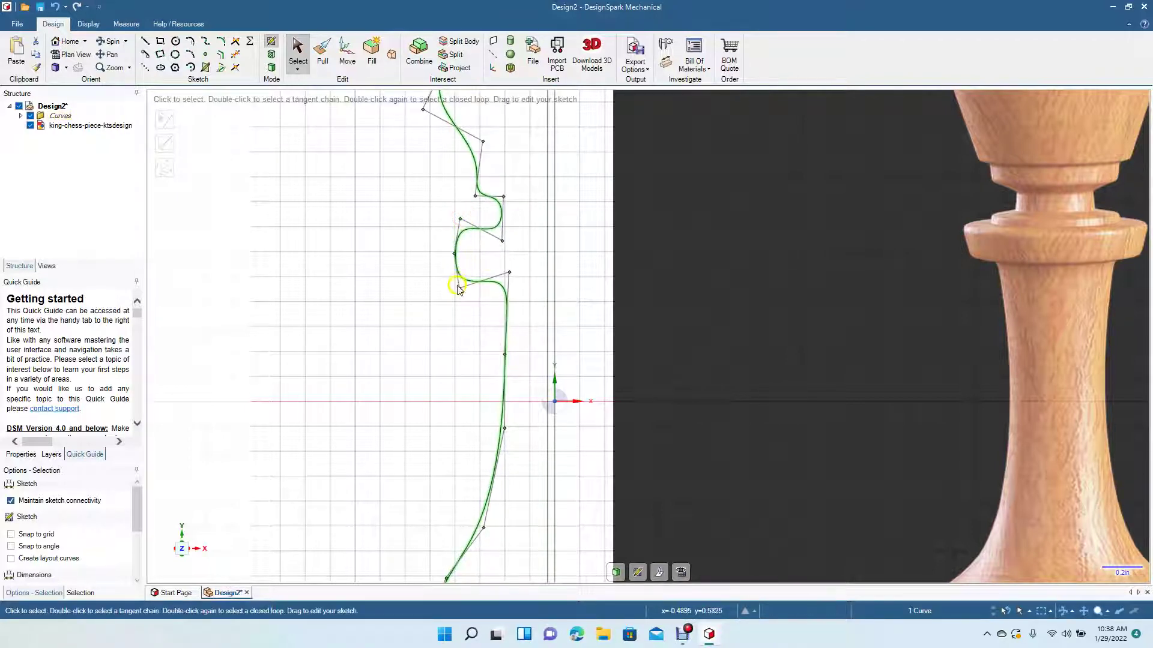
left_click(457, 292)
left_click(469, 274)
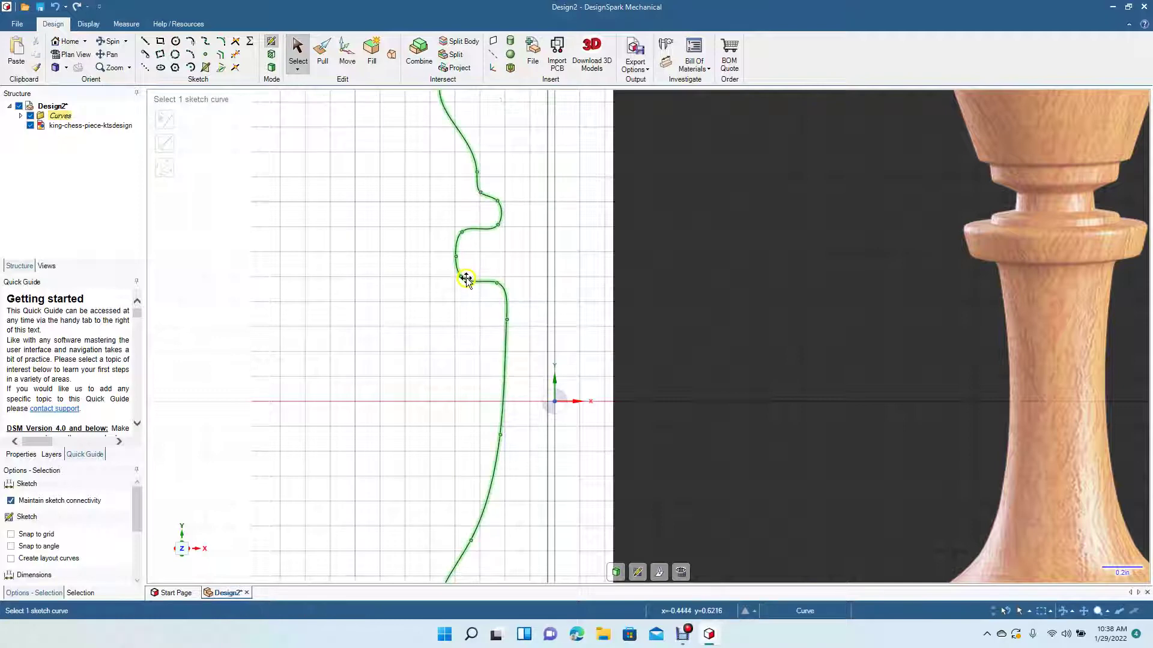
left_click_drag(456, 288, 507, 264)
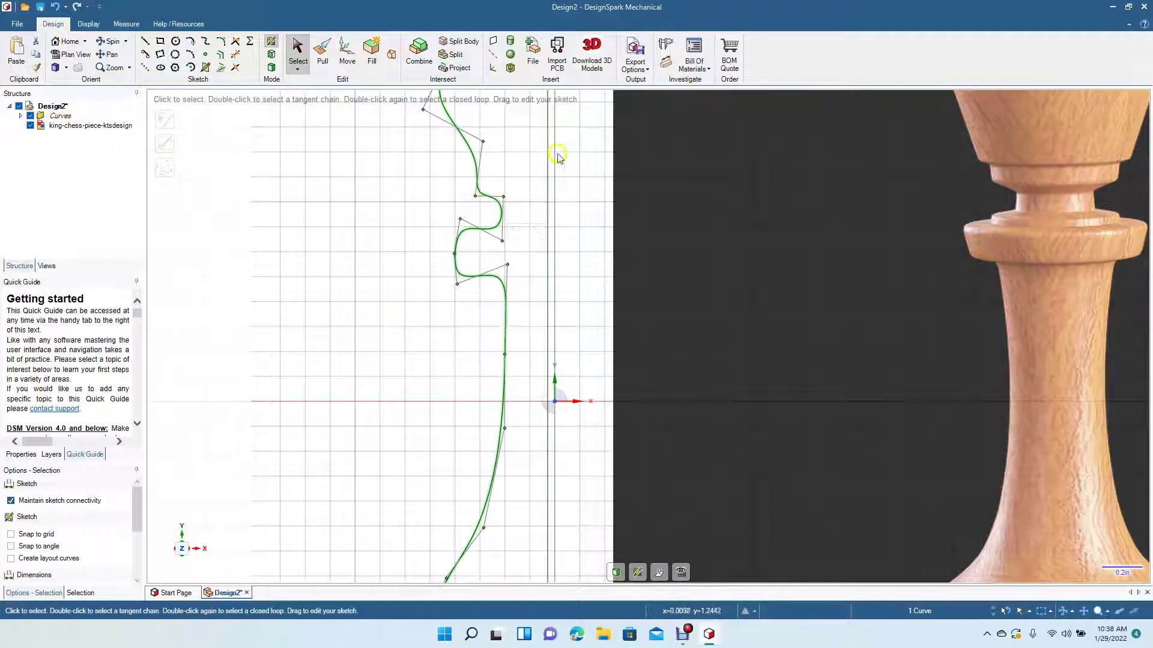
- Reshape the head's outline by moving its control points to straighten the tapered side, define the upper corner and level the top edge
left_click_drag(484, 142, 455, 138)
left_click(108, 53)
mouse_move(393, 194)
left_mouse_down()
mouse_move(393, 260)
mouse_move(374, 330)
left_mouse_up()
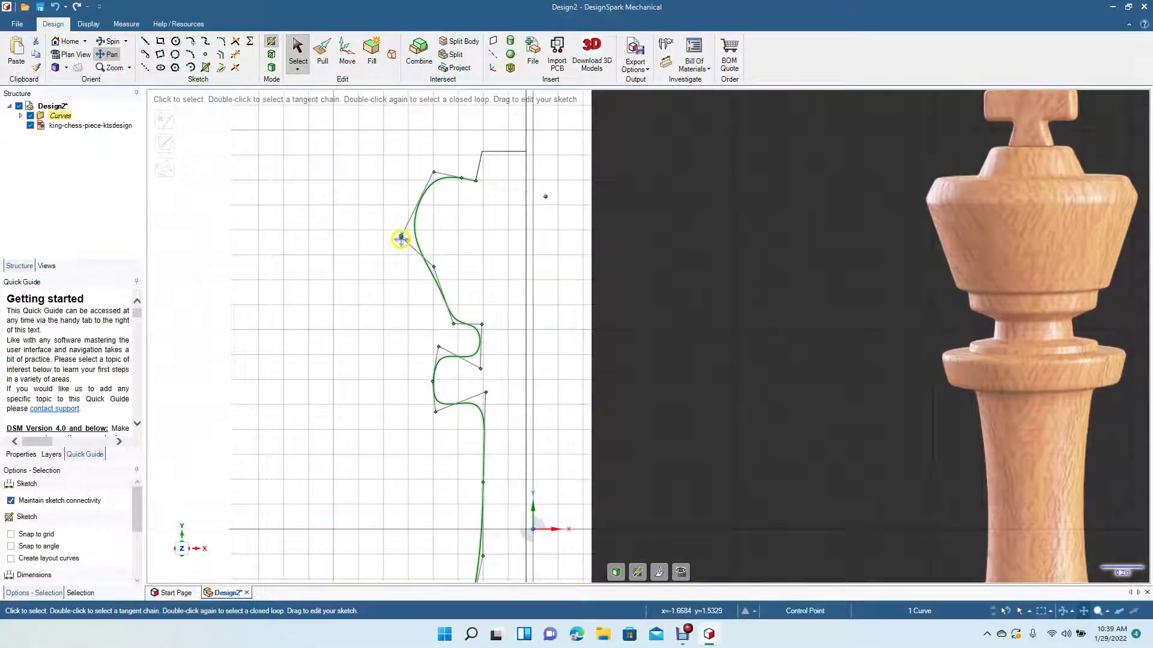
left_click_drag(401, 237, 405, 233)
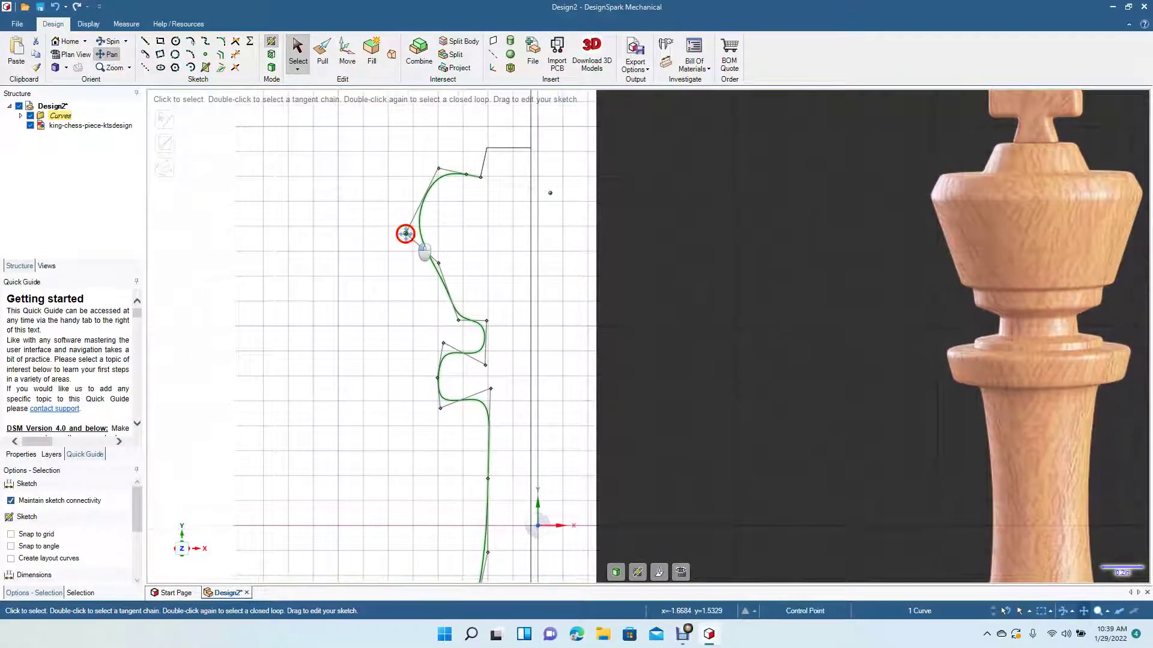
left_click(292, 54)
left_click(424, 251)
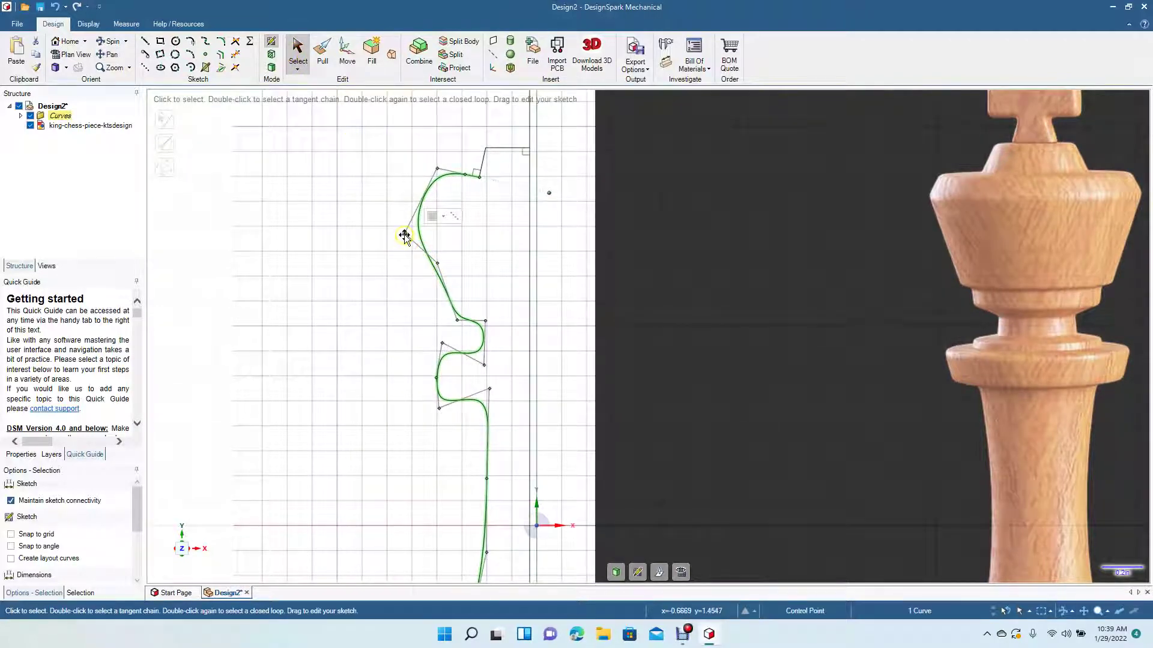
left_click_drag(404, 234, 418, 224)
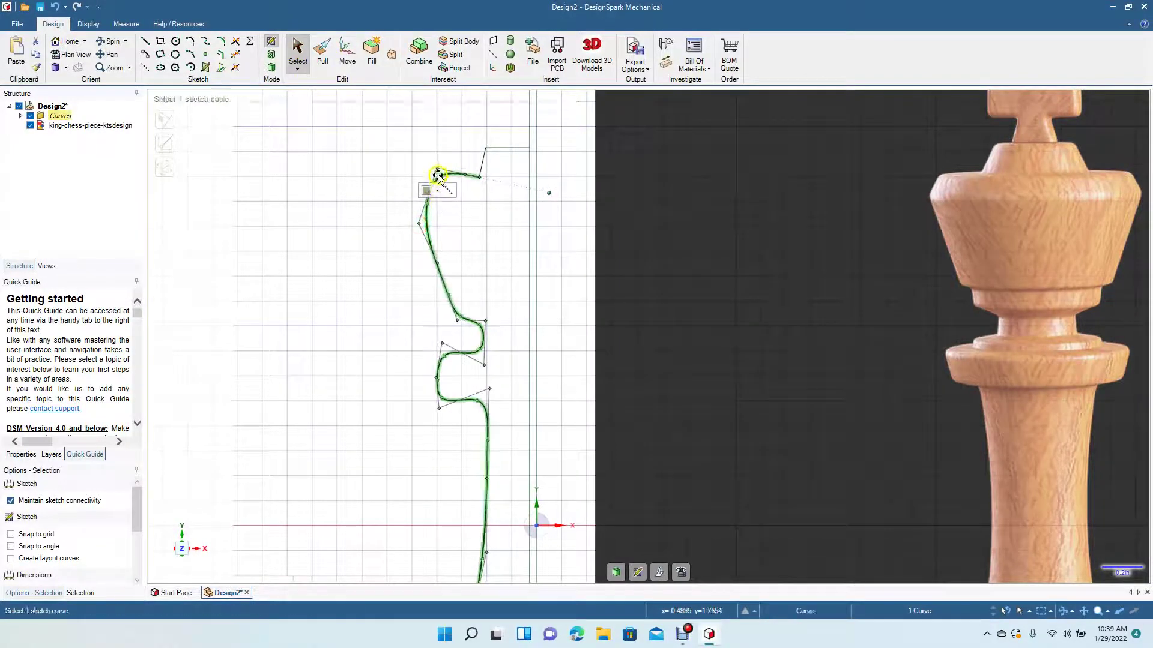
left_click_drag(436, 170, 425, 178)
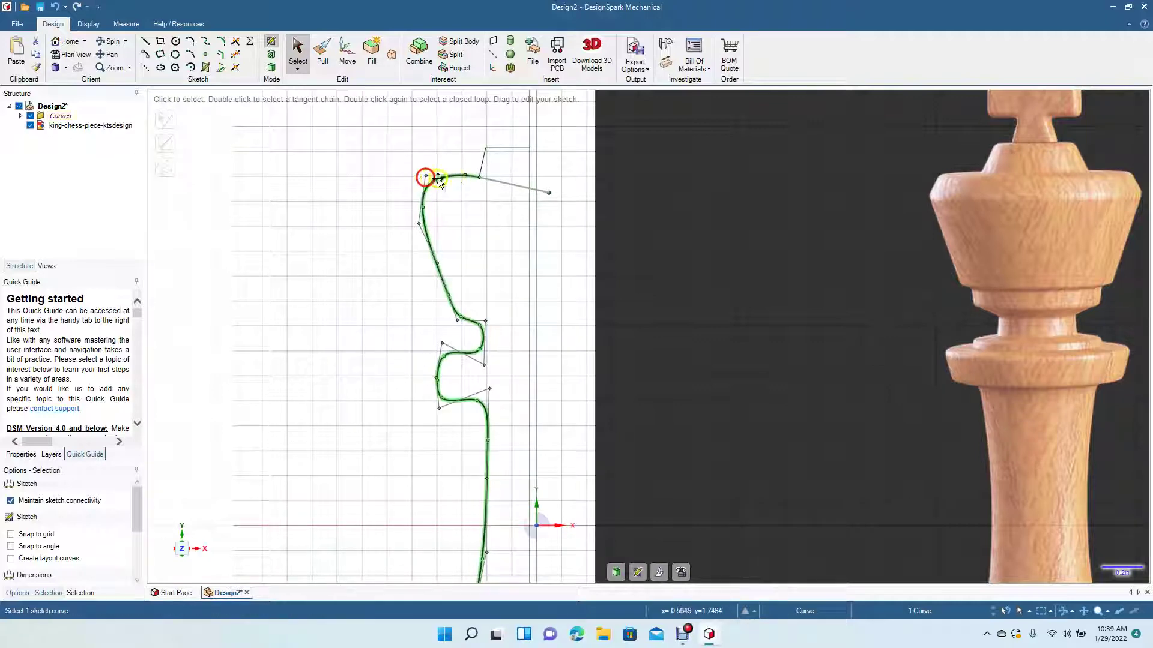
left_click_drag(463, 174, 456, 179)
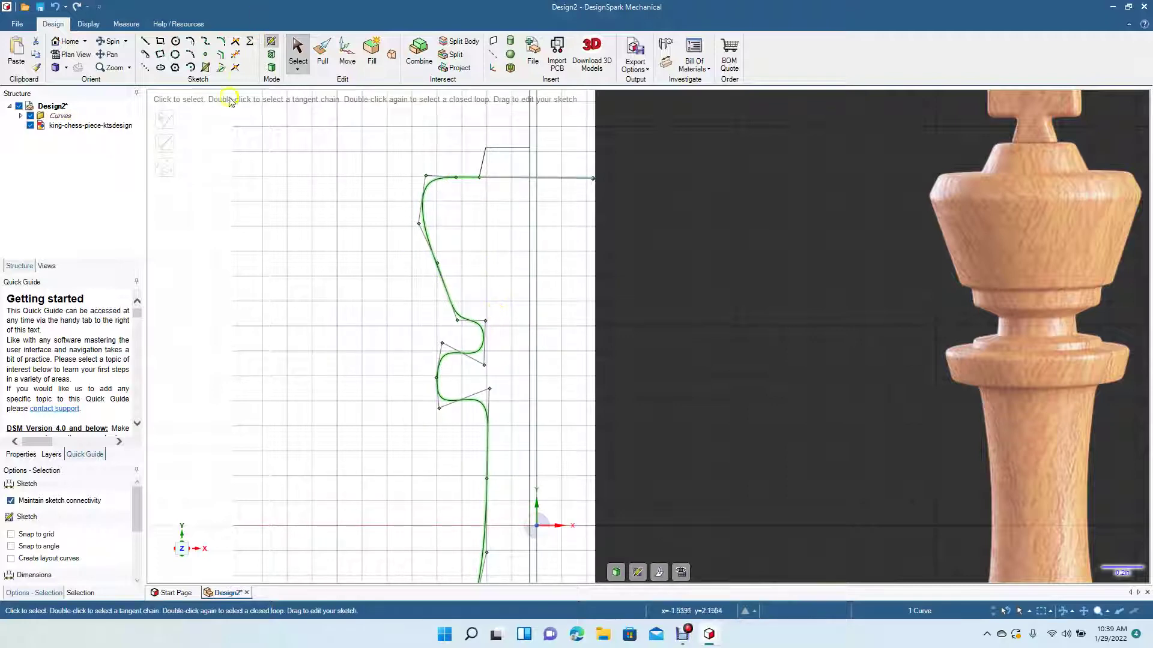
- Move the king image back under the sketched profile, aligned with the centre line
left_click(298, 48)
left_click(298, 198)
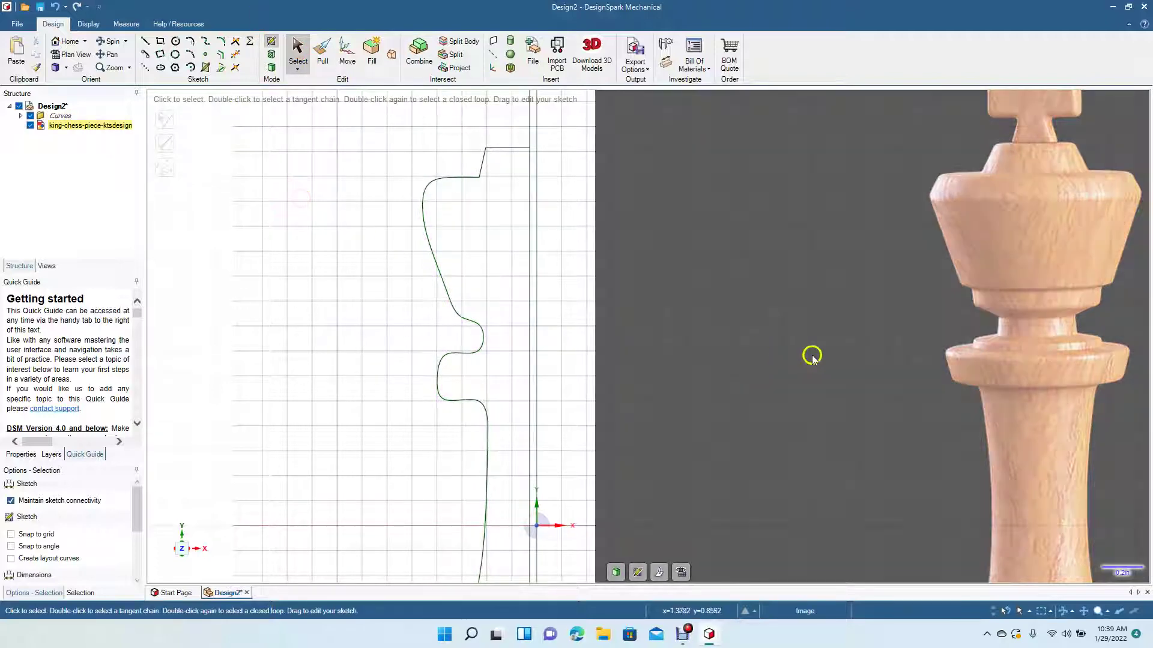
left_click(810, 352)
left_click_drag(519, 407, 309, 367)
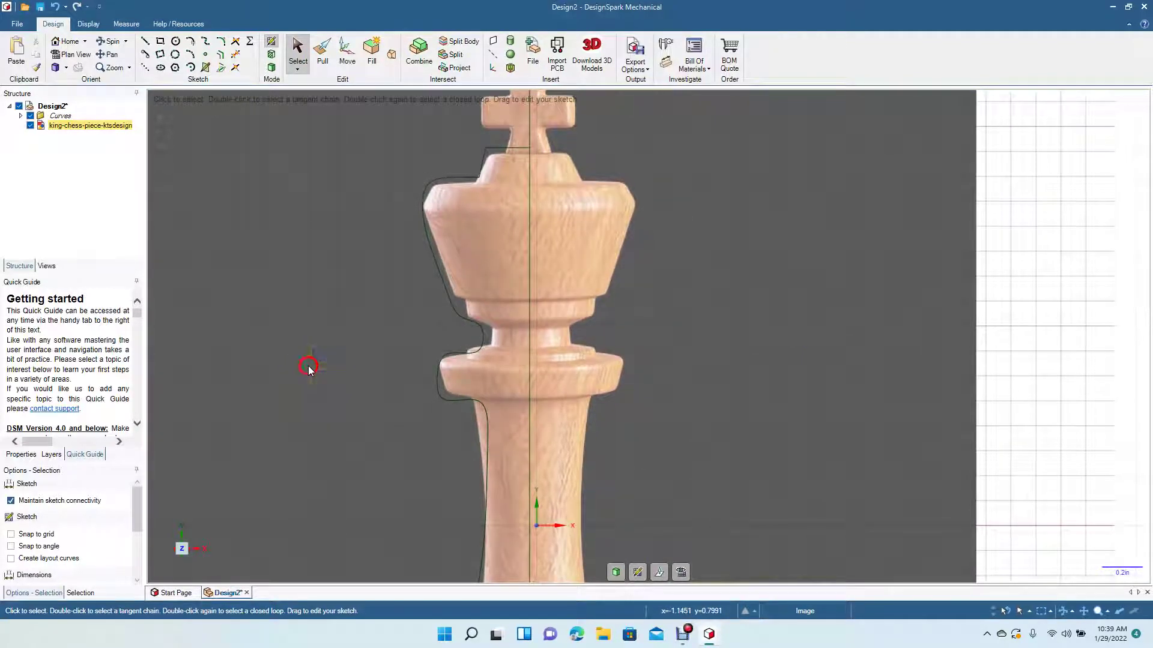
- Fit the collar's curve to the image by raising the inner neck control point and moving both outer corner control points
left_click(441, 249)
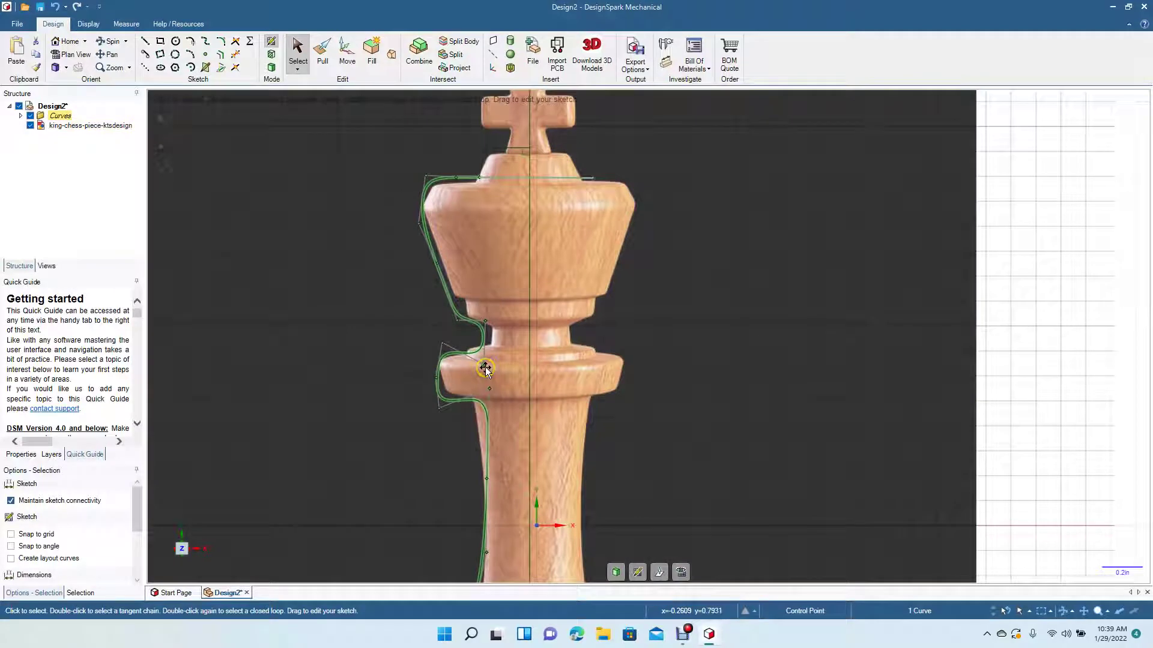
left_click_drag(486, 368, 490, 360)
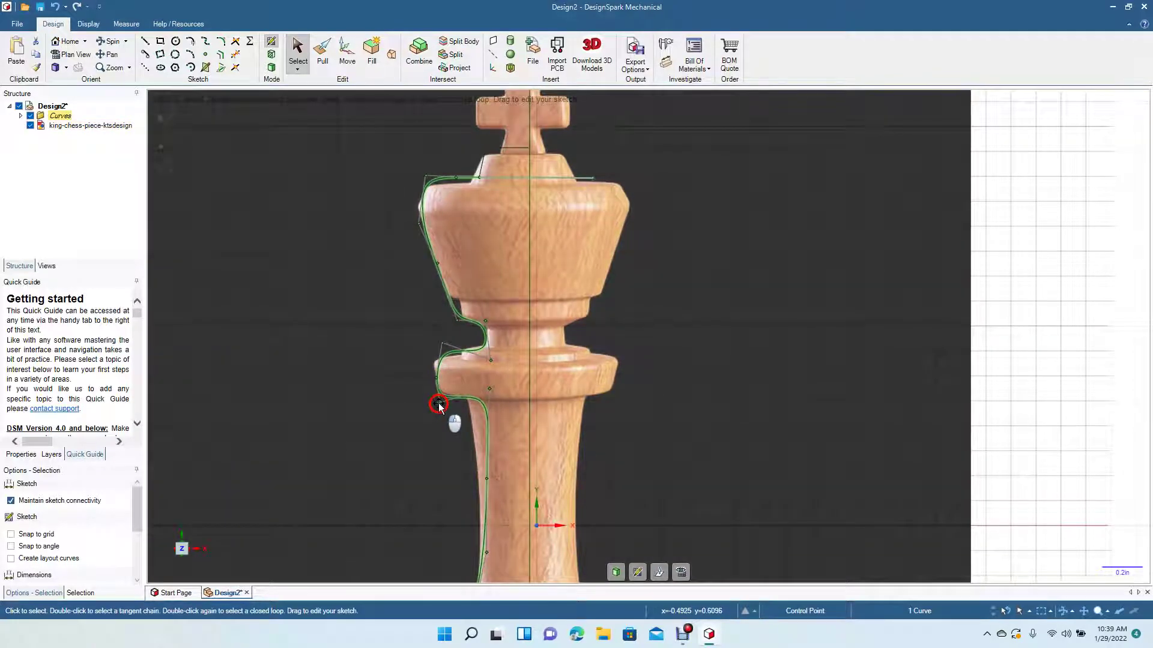
left_click(438, 407)
left_click(444, 343)
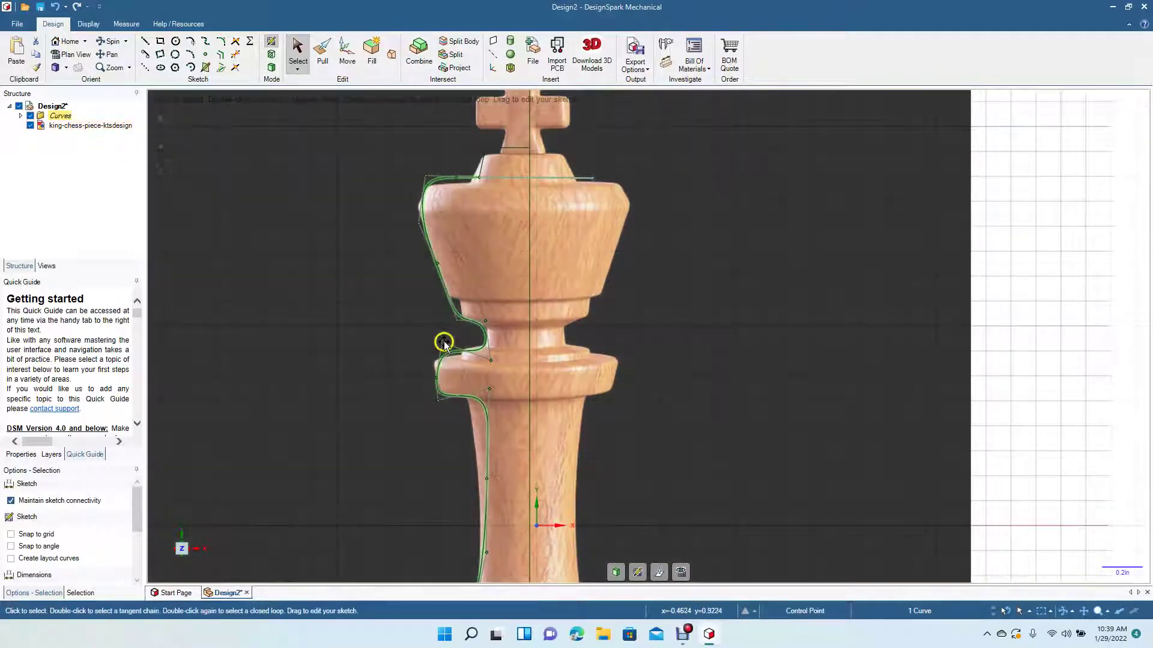
left_click_drag(443, 342, 438, 353)
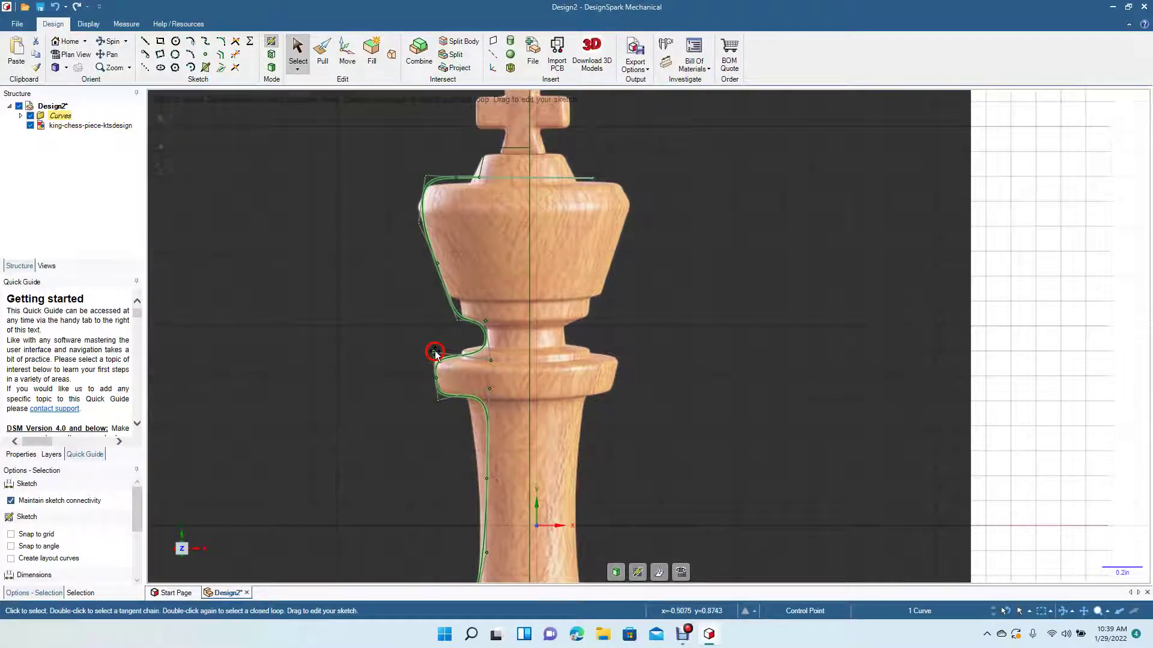
- Match the upper stem to the image by moving its control point and the one beneath the collar outward
left_click_drag(487, 476, 471, 458)
left_click(491, 391)
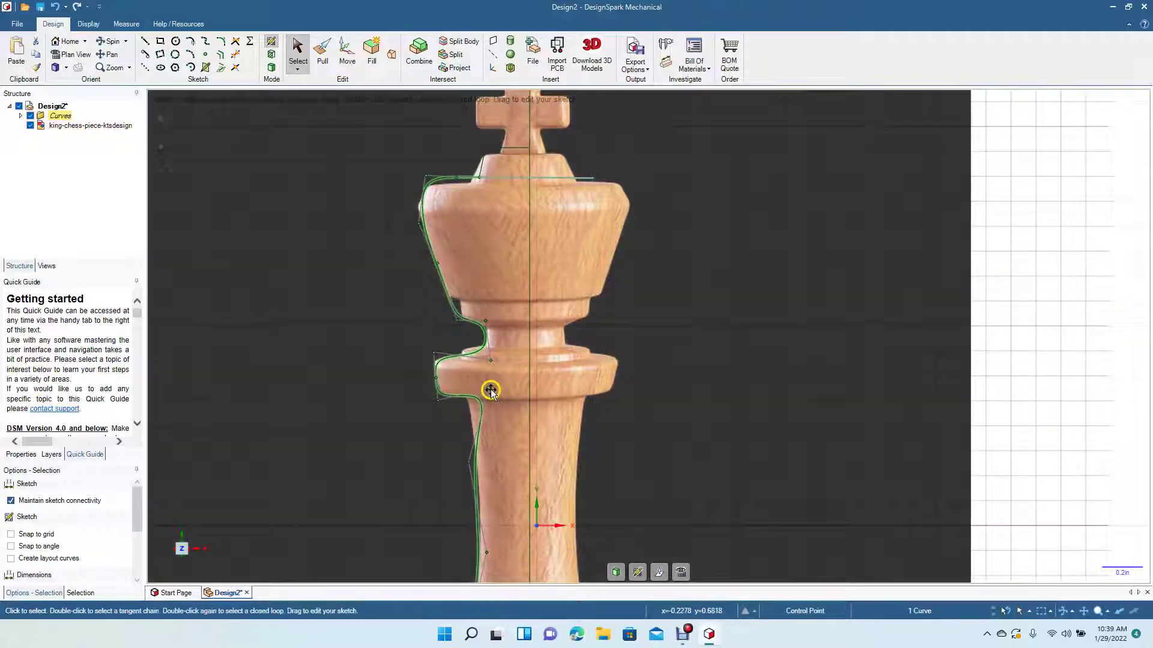
left_click_drag(491, 390, 470, 390)
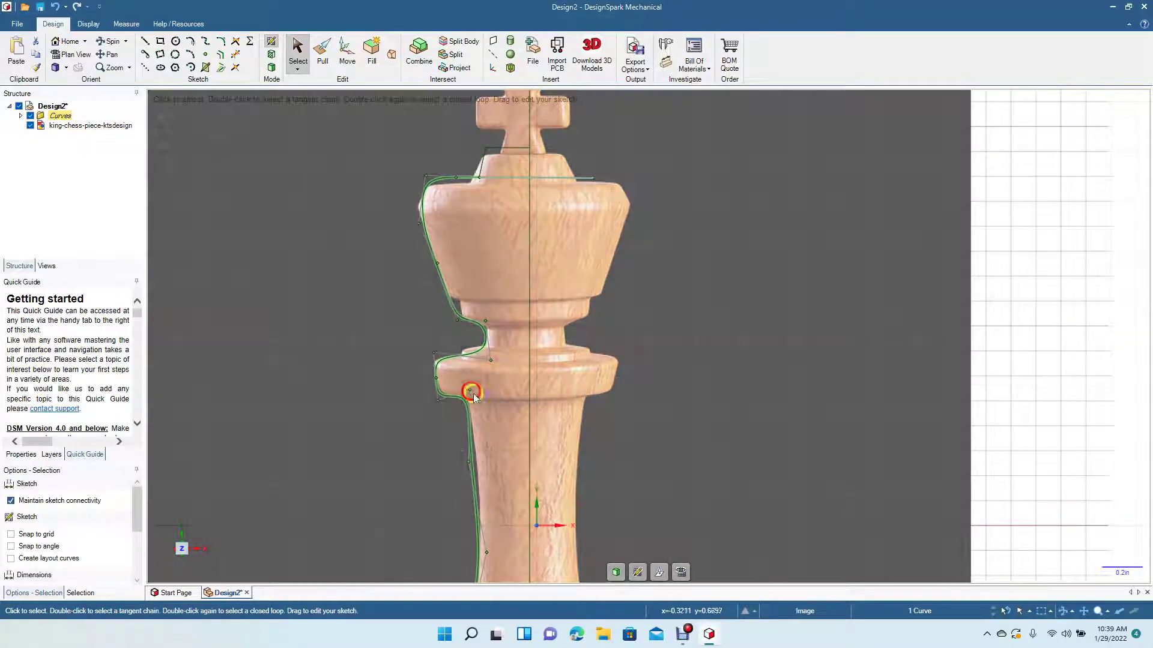
left_click_drag(467, 462, 476, 461)
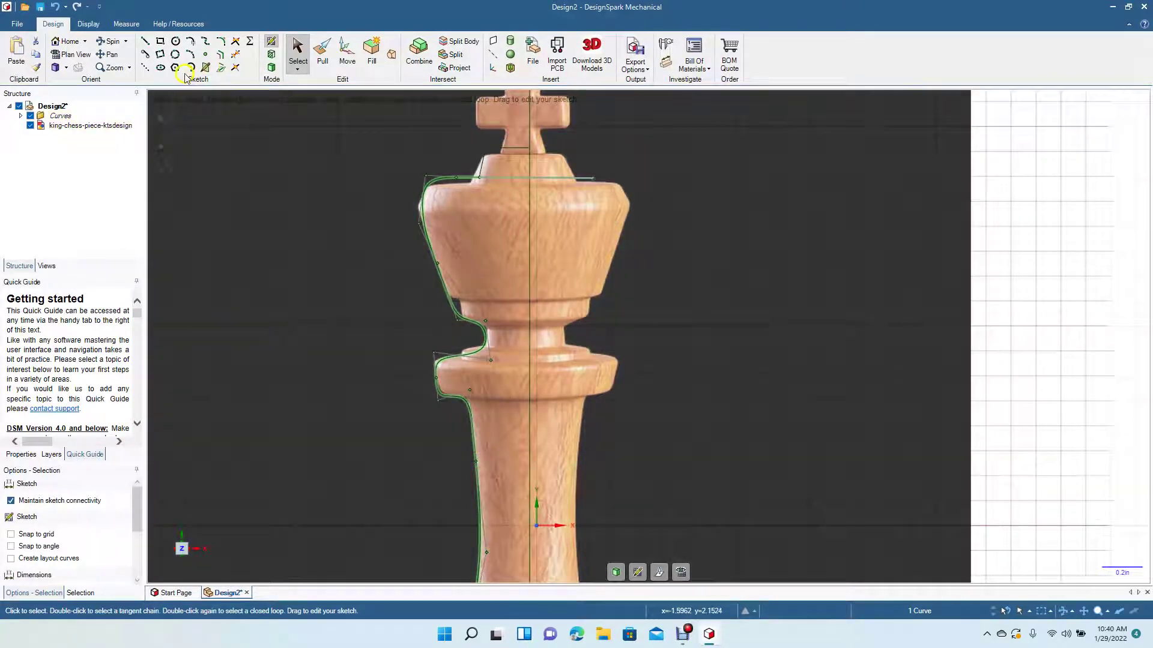
- Fit the lower stem's flare and the ring above the base to the image by repositioning the spline's control points there
left_click(109, 55)
mouse_move(443, 437)
left_mouse_down()
mouse_move(452, 319)
mouse_move(427, 398)
mouse_move(436, 344)
left_mouse_up()
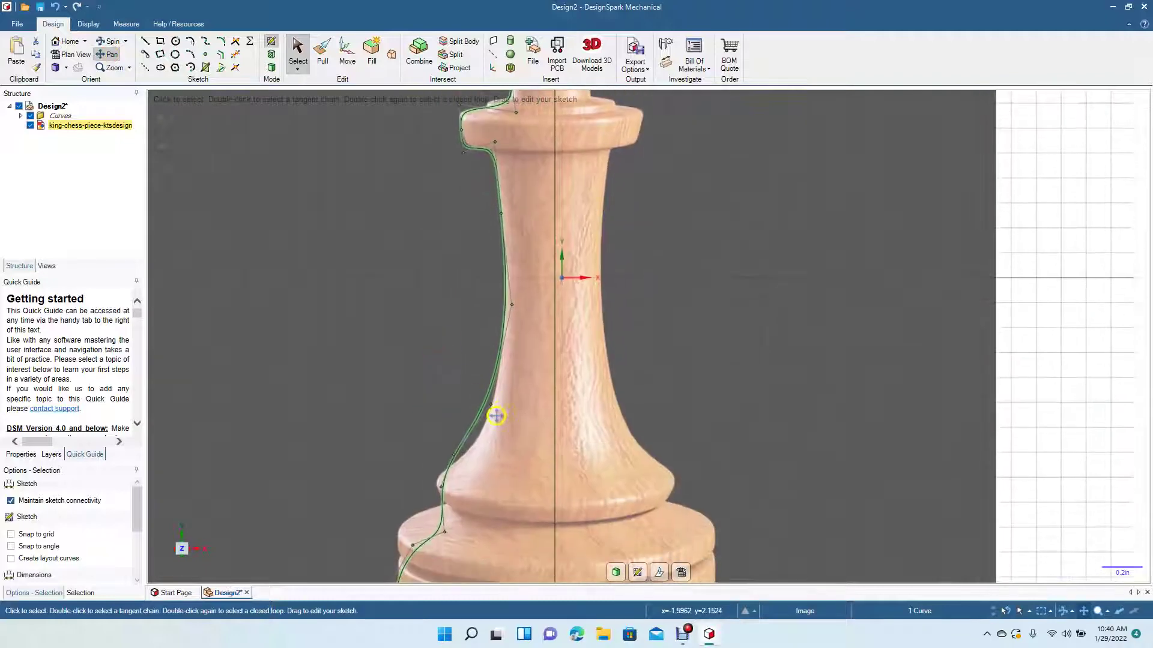
key("s")
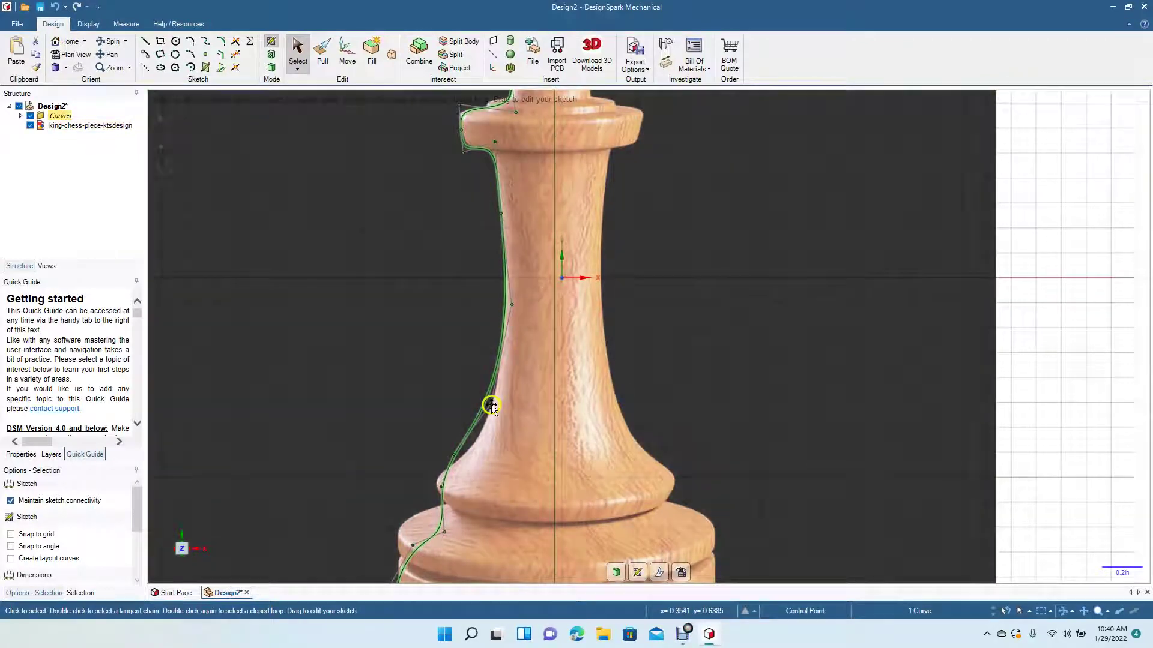
left_click_drag(491, 405, 485, 443)
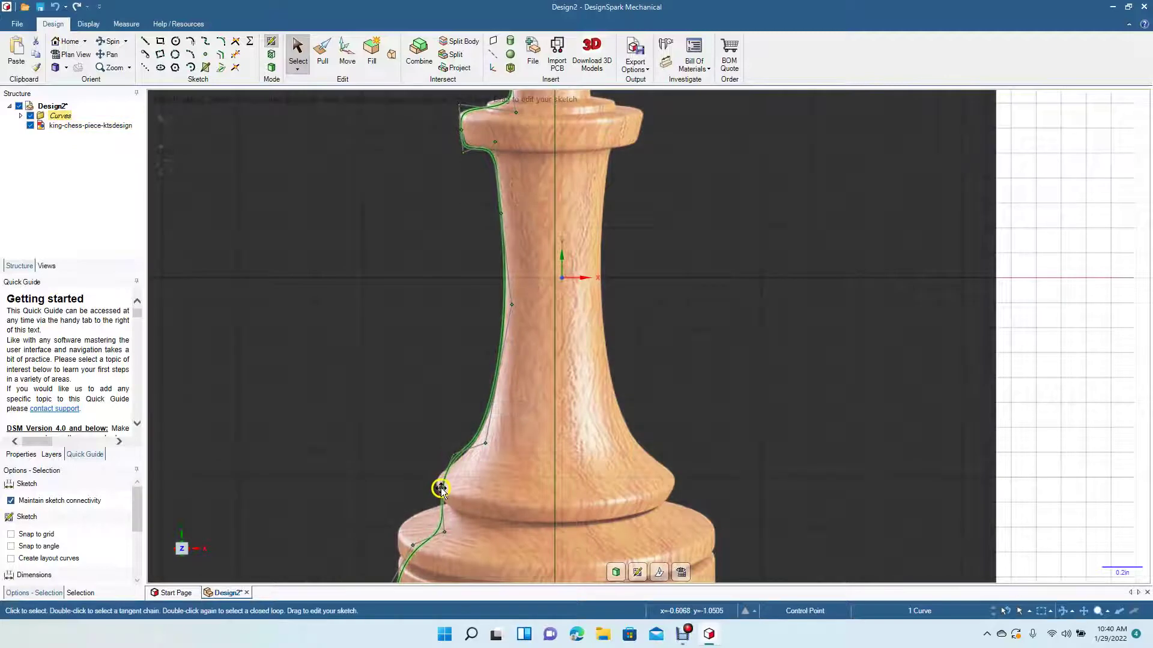
left_click_drag(439, 489, 418, 496)
left_click_drag(451, 456, 466, 450)
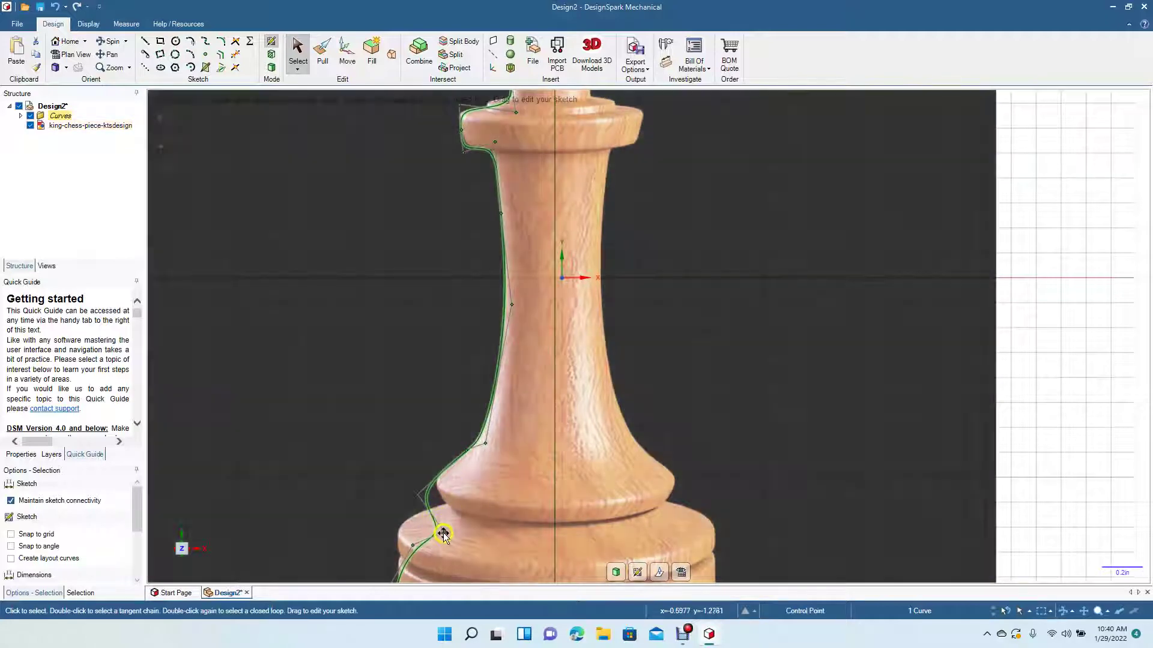
mouse_move(444, 535)
left_mouse_down()
mouse_move(477, 485)
mouse_move(470, 515)
mouse_move(424, 489)
left_mouse_up()
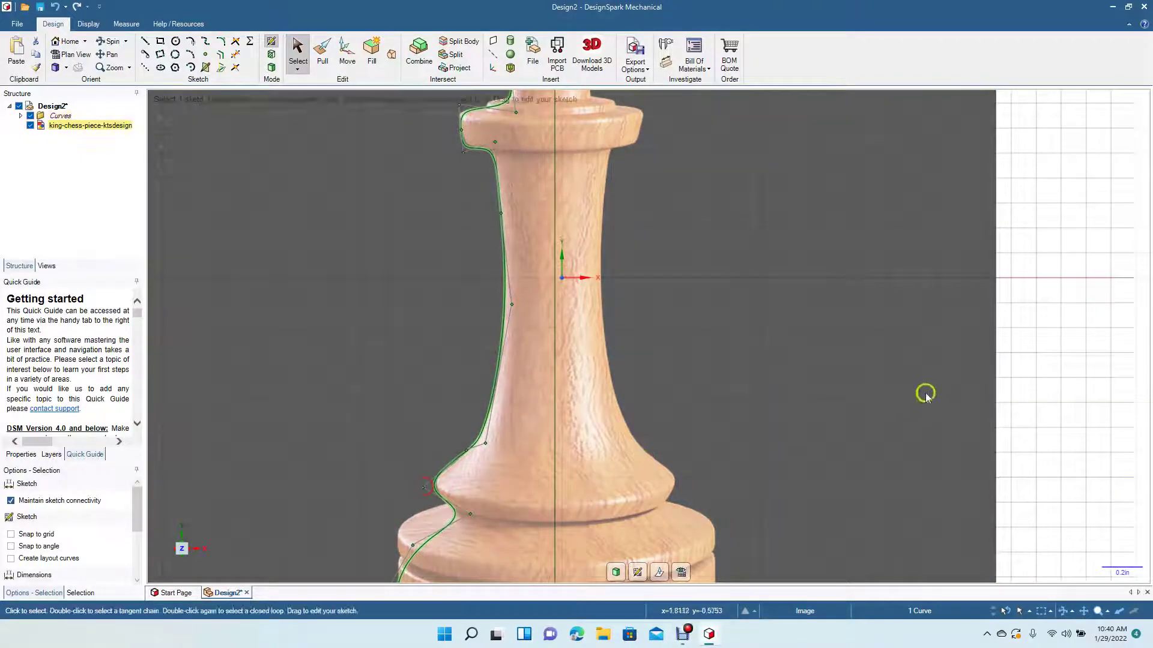
- Fit the base's curve to the image by moving its shoulder control point up and outward and aligning the lower end handle vertically
left_click(112, 52)
left_click_drag(373, 412, 361, 261)
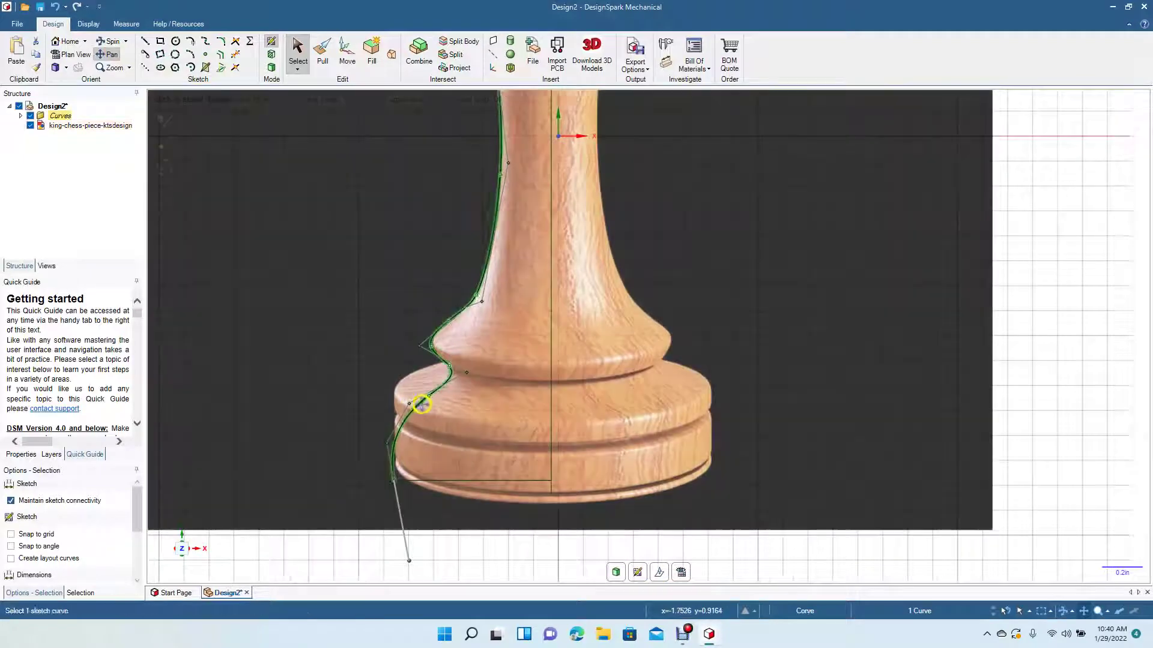
left_click_drag(408, 403, 383, 388)
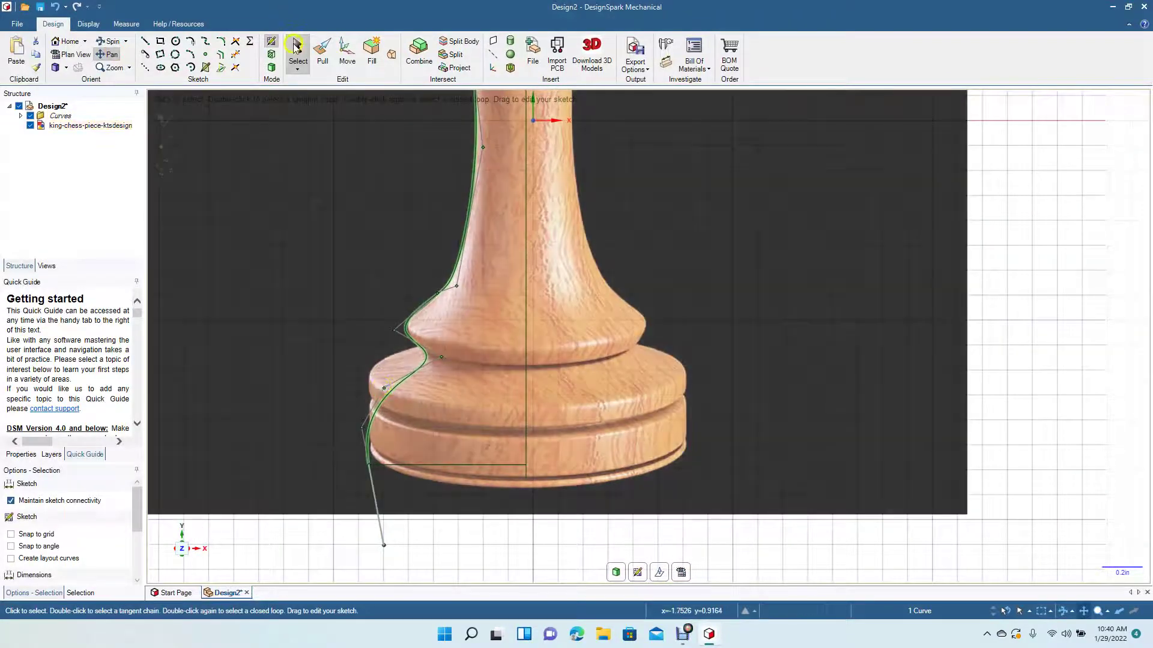
left_click(295, 47)
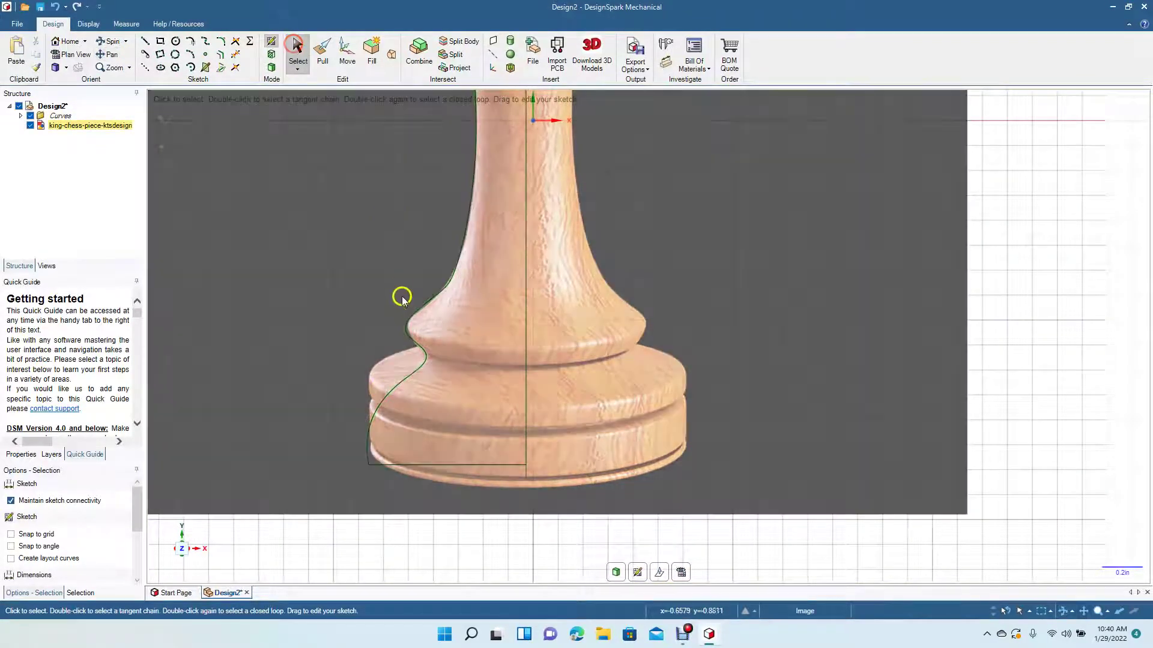
left_click(406, 378)
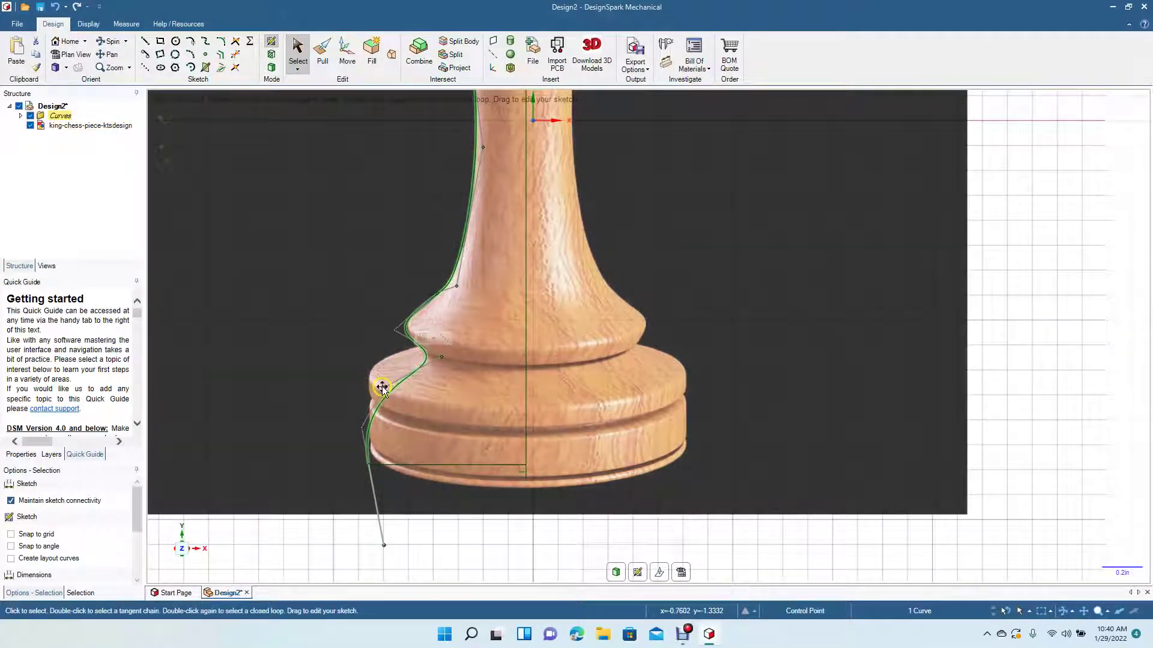
left_click_drag(379, 386, 365, 363)
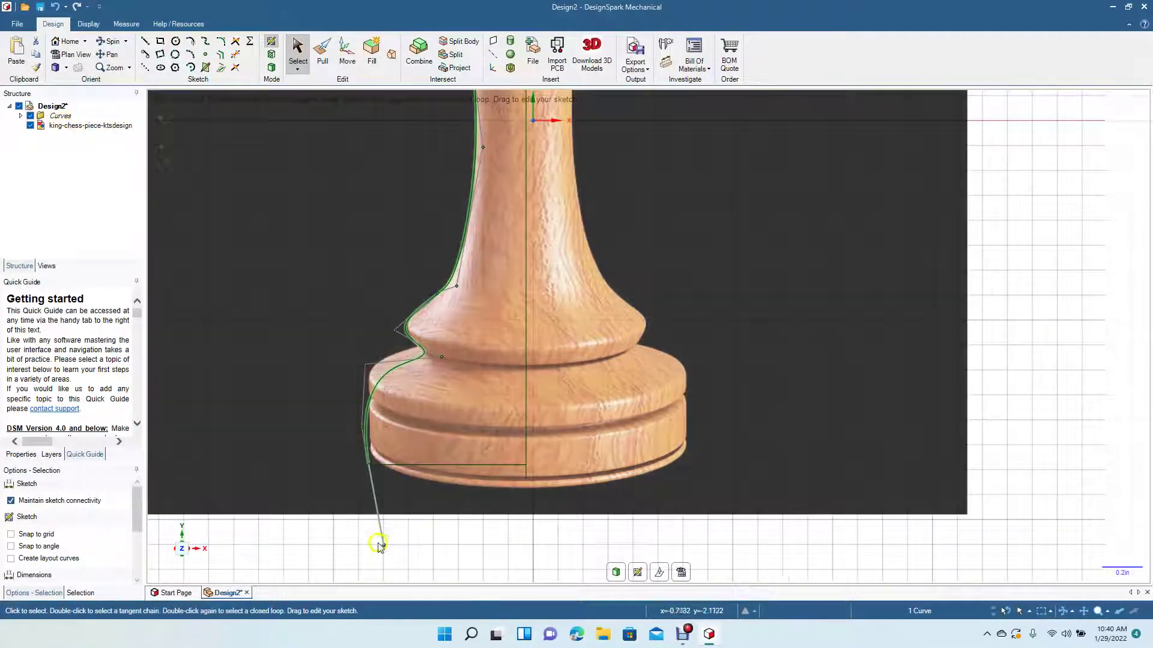
left_click_drag(385, 544, 371, 543)
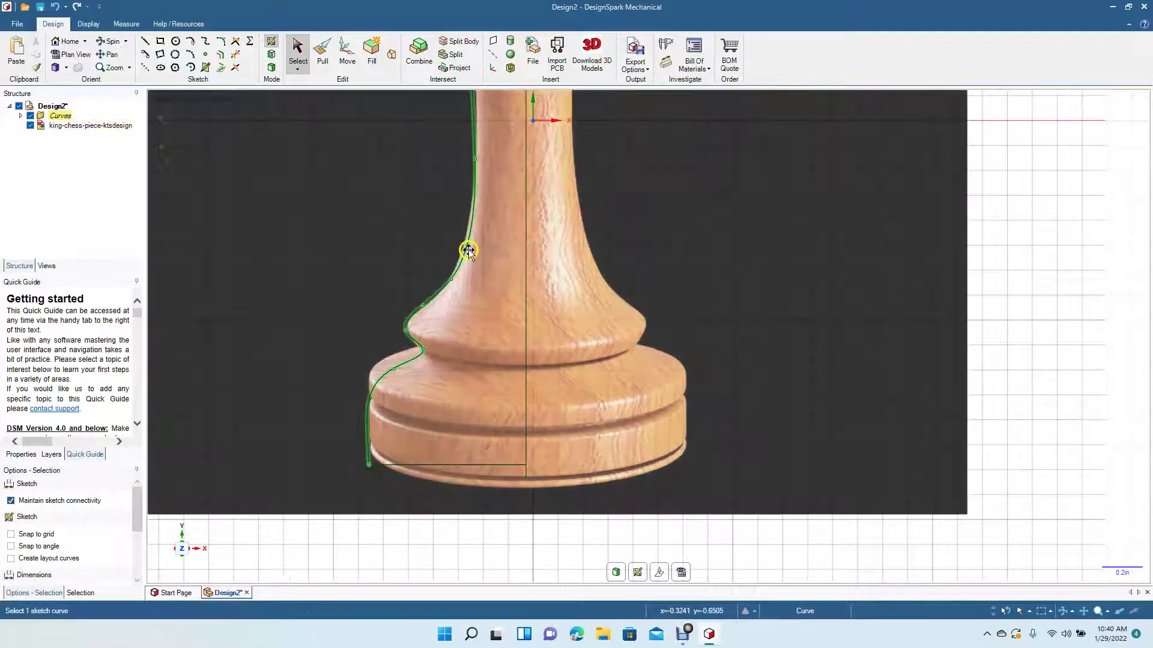
- Refine the flare of the lower stem by repositioning its inner control point against the image
left_click(468, 251)
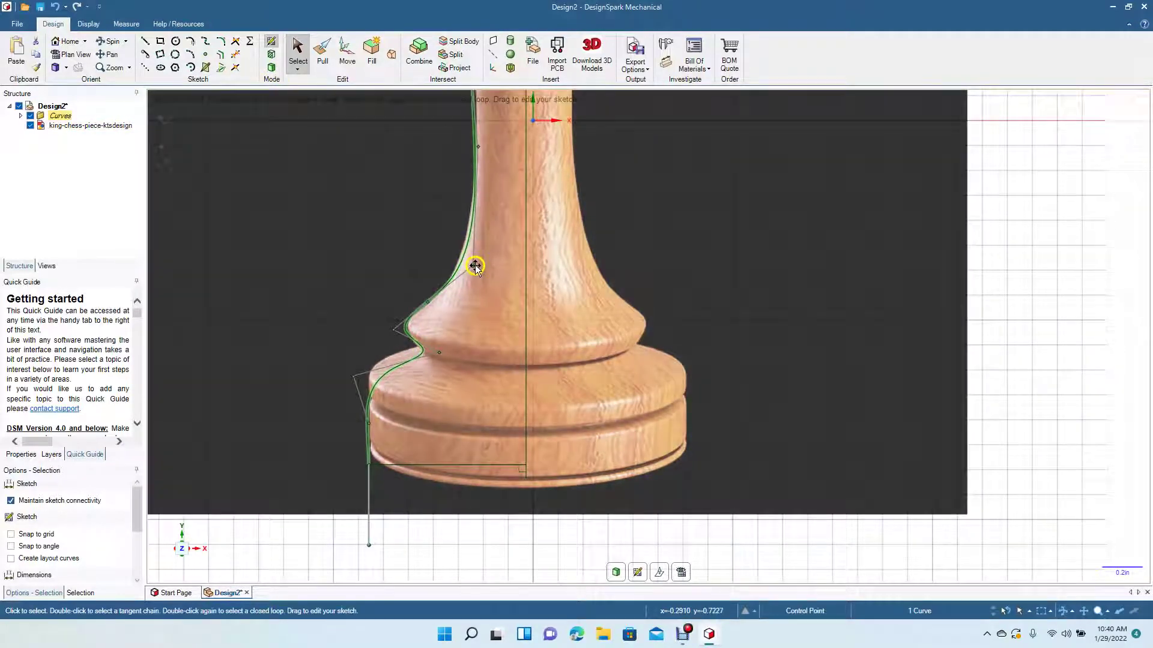
left_click_drag(471, 259, 468, 268)
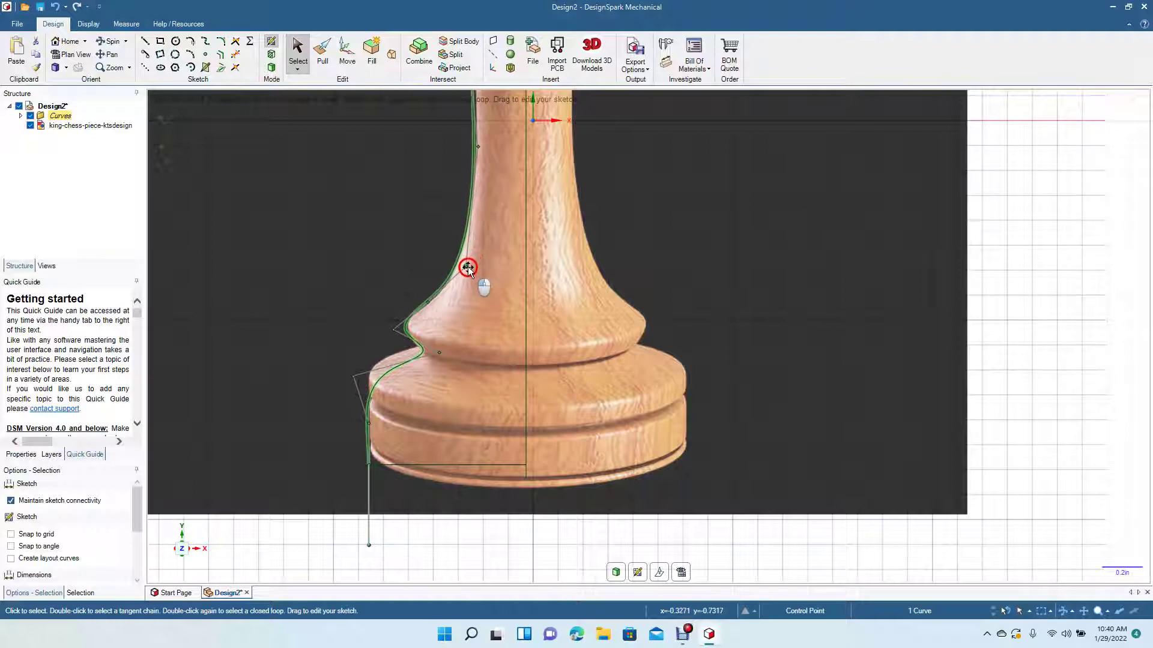
left_click(469, 266)
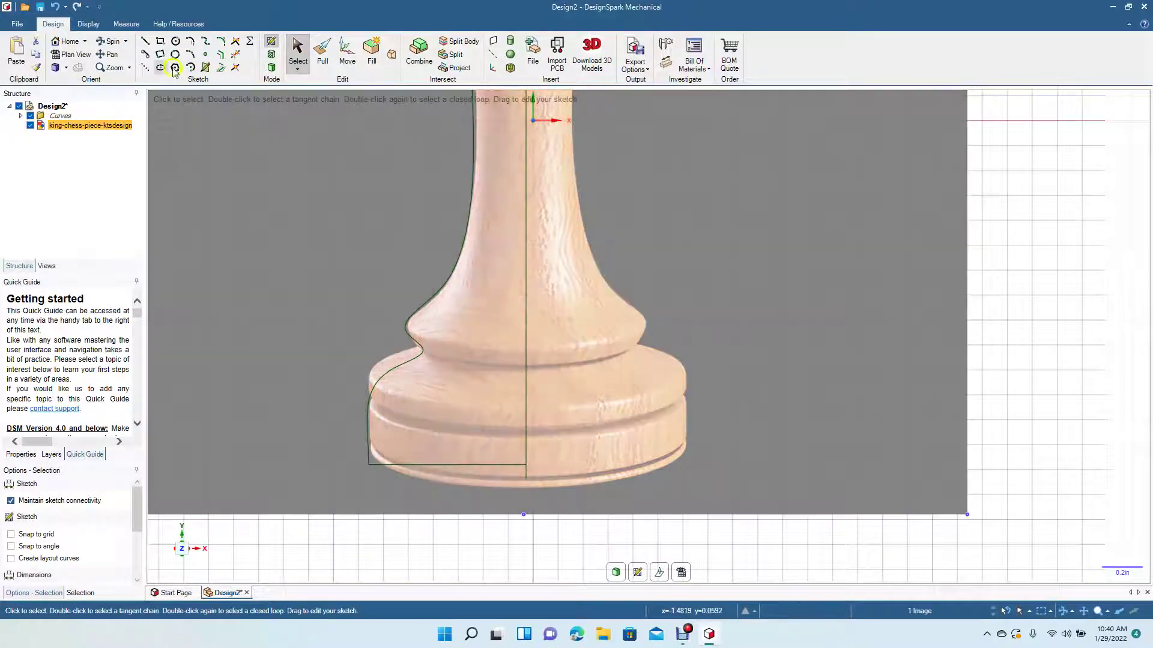
- Match the middle and upper stem to the image by adjusting the control points there, shifting the upper one slightly inward
left_click(108, 54)
mouse_move(343, 182)
left_mouse_down()
mouse_move(343, 279)
mouse_move(319, 394)
left_mouse_up()
left_click_drag(375, 292, 373, 332)
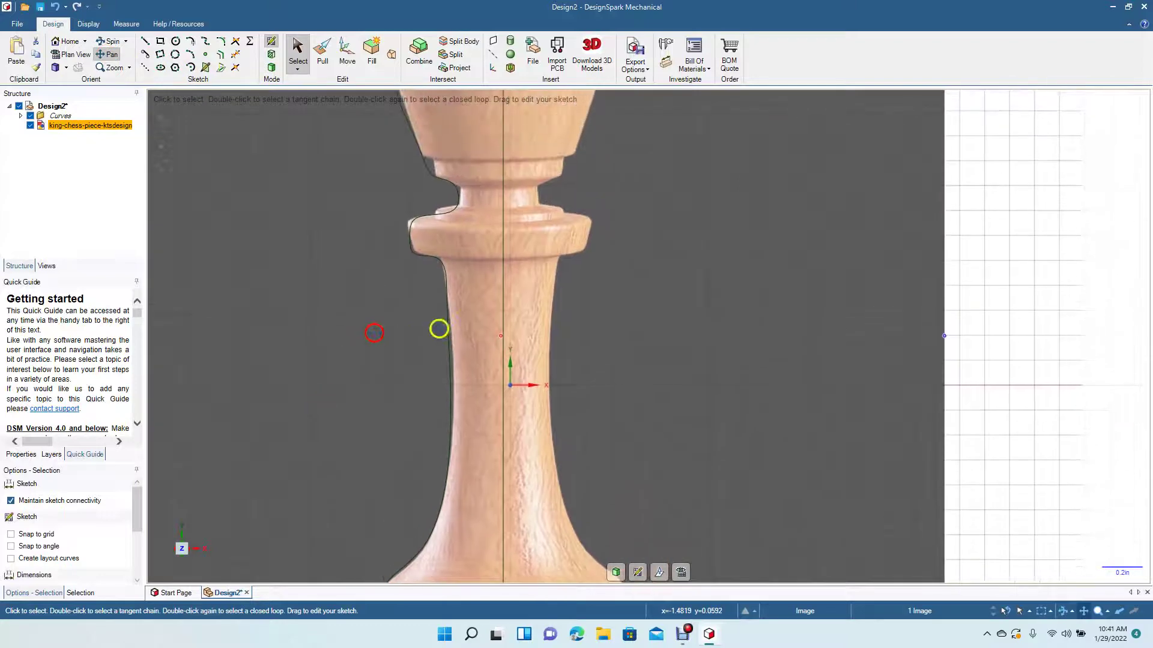
left_click(448, 308)
key("Escape")
left_click(296, 52)
left_click(449, 304)
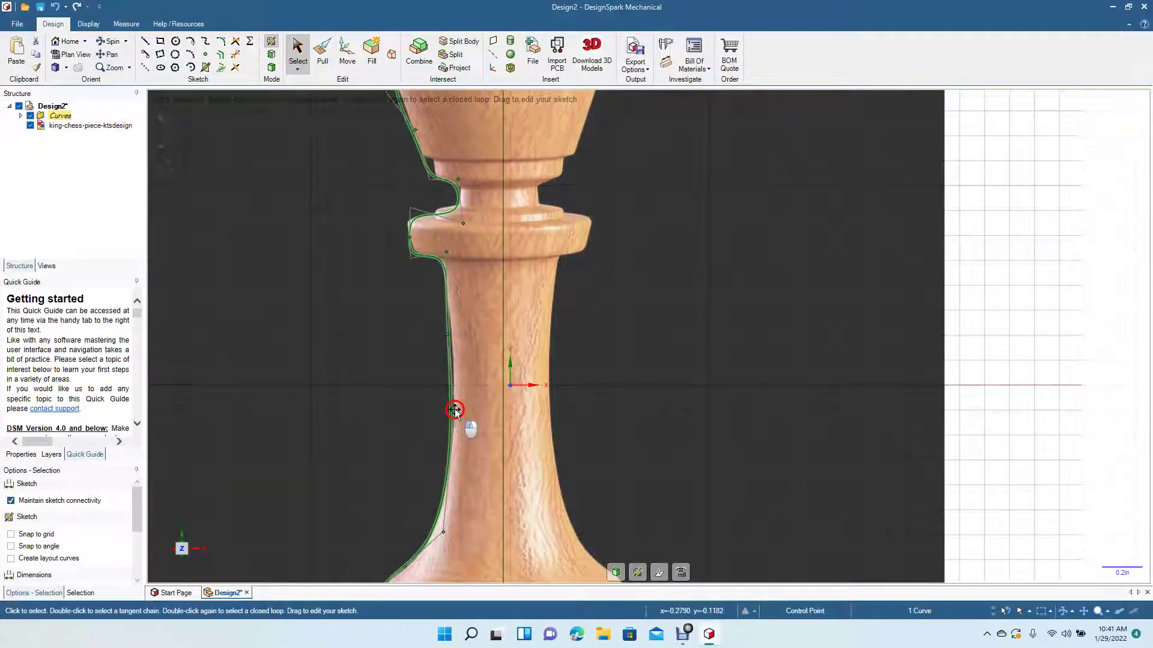
left_click(459, 407)
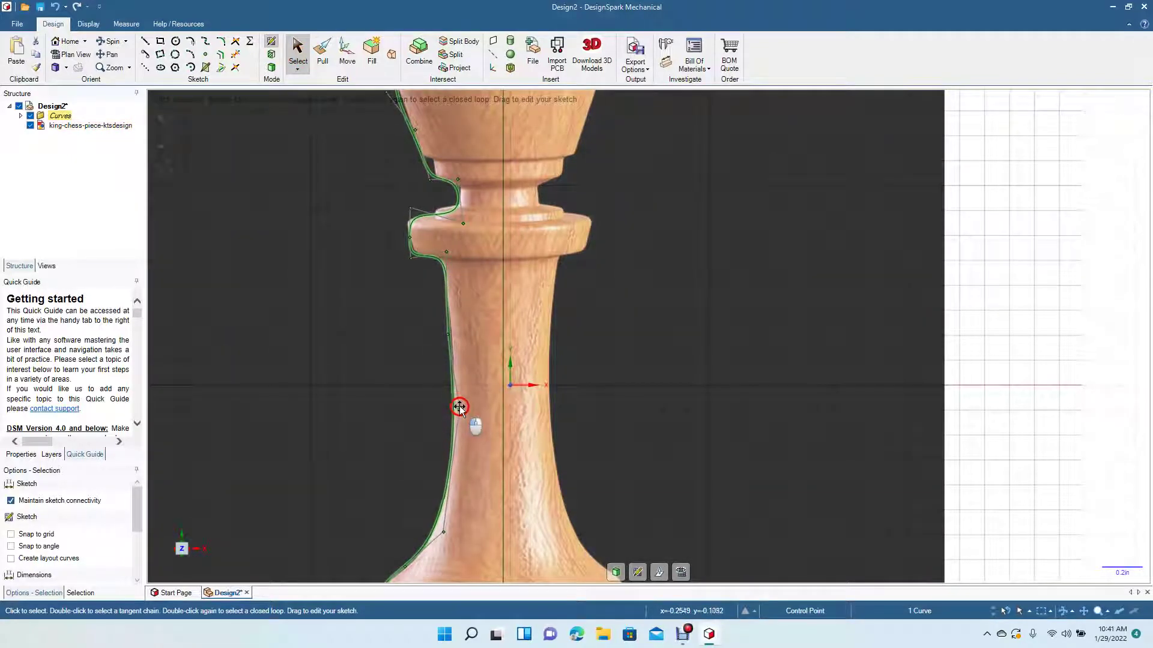
left_click(450, 359)
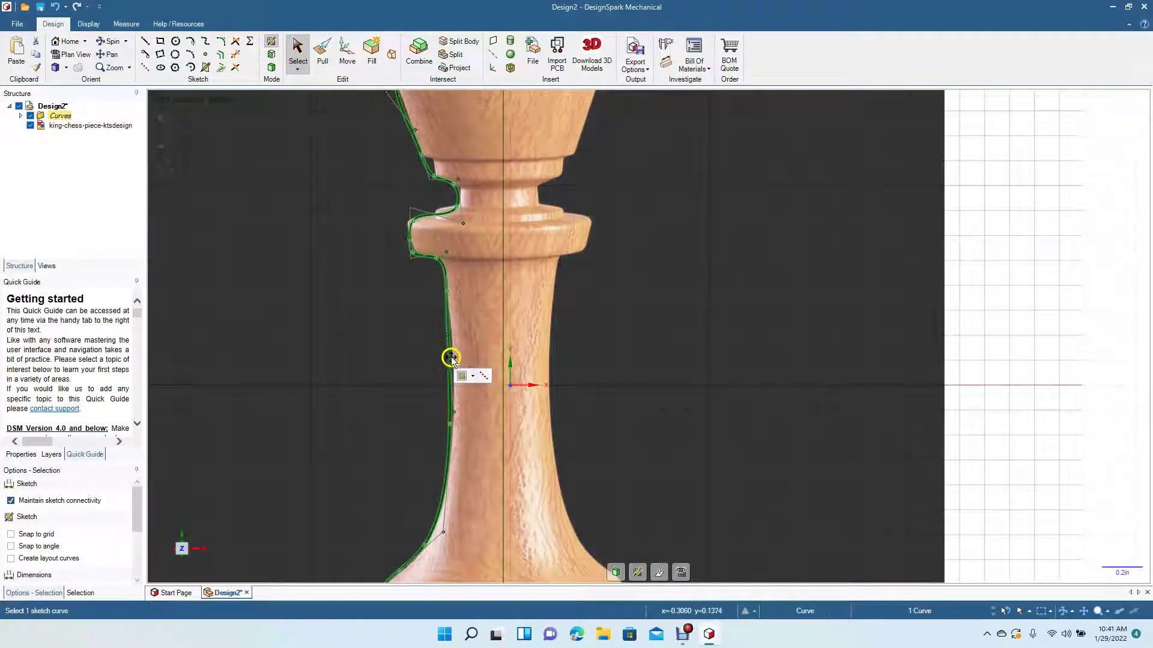
left_click_drag(448, 336, 452, 336)
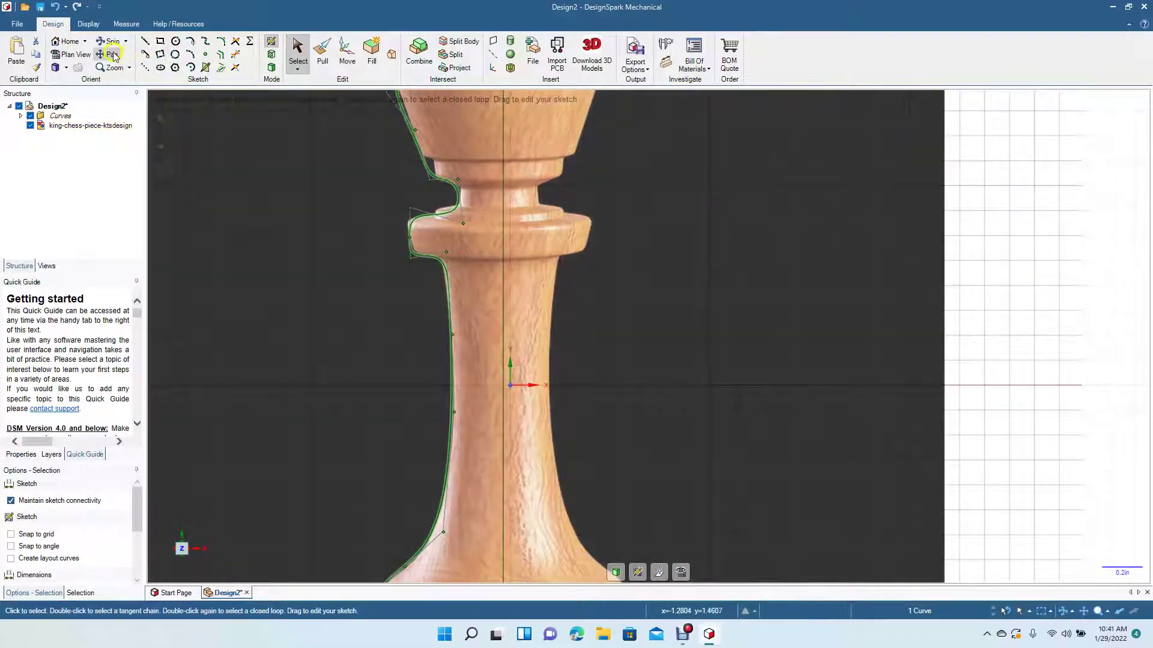
- Fit the crown's outline to the image by lowering the spline's upper end and repositioning the control points around the crown's outer corner
left_click(113, 54)
mouse_move(262, 170)
left_mouse_down()
mouse_move(309, 353)
mouse_move(227, 344)
left_mouse_up()
left_click(383, 211)
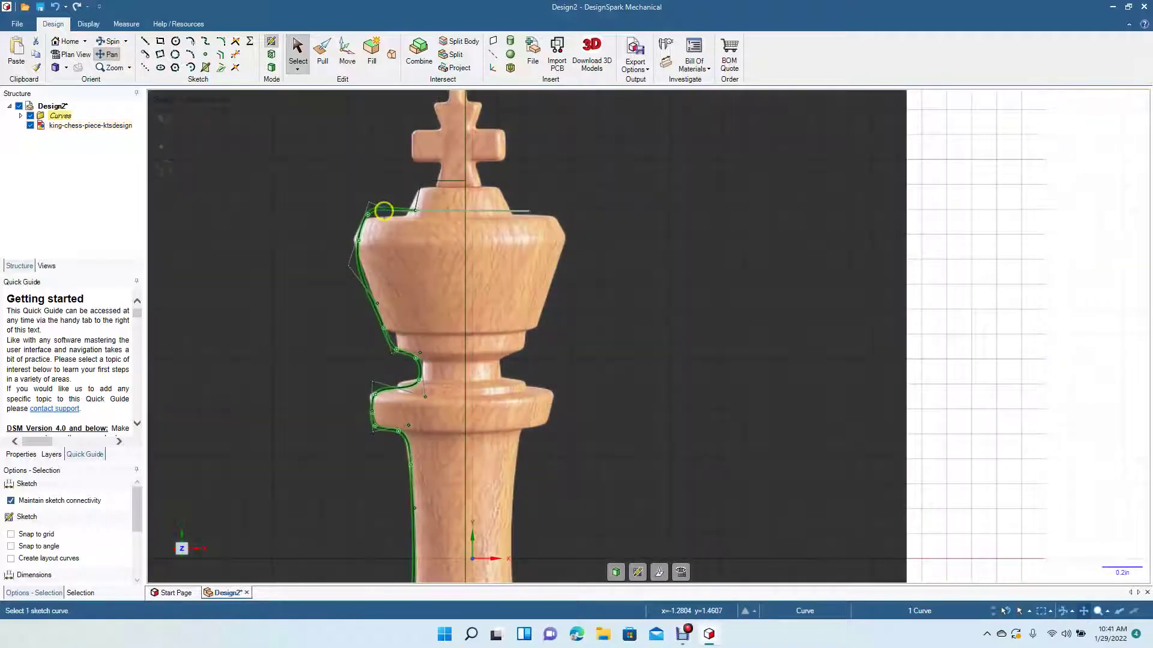
left_click(298, 48)
left_click(340, 166)
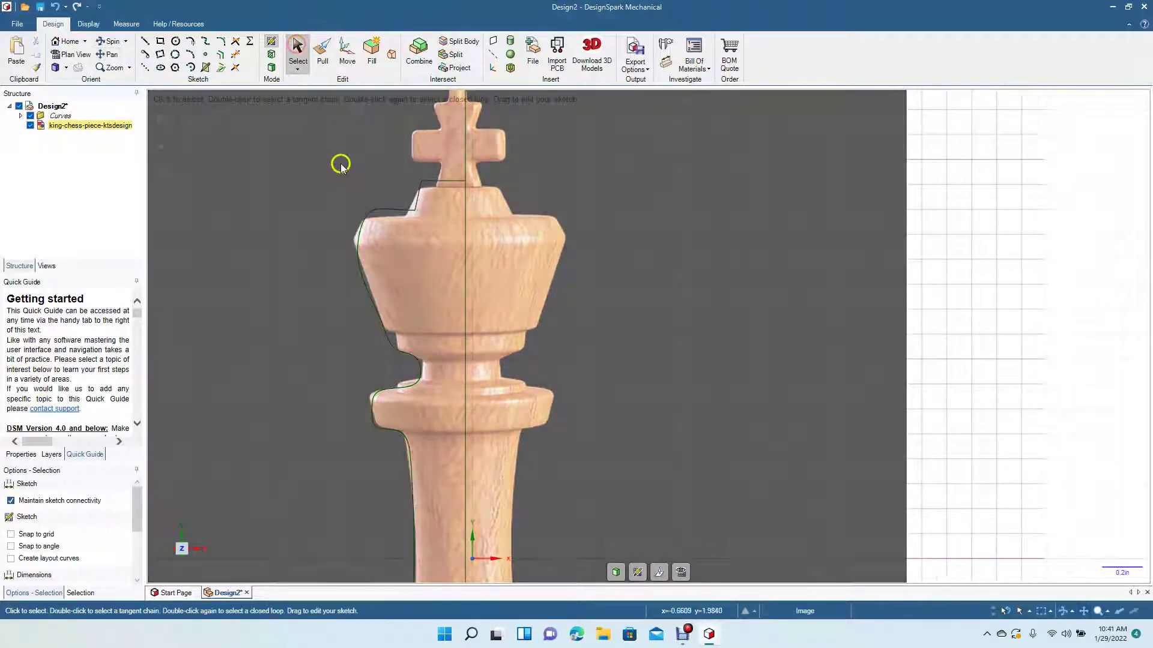
left_click(391, 209)
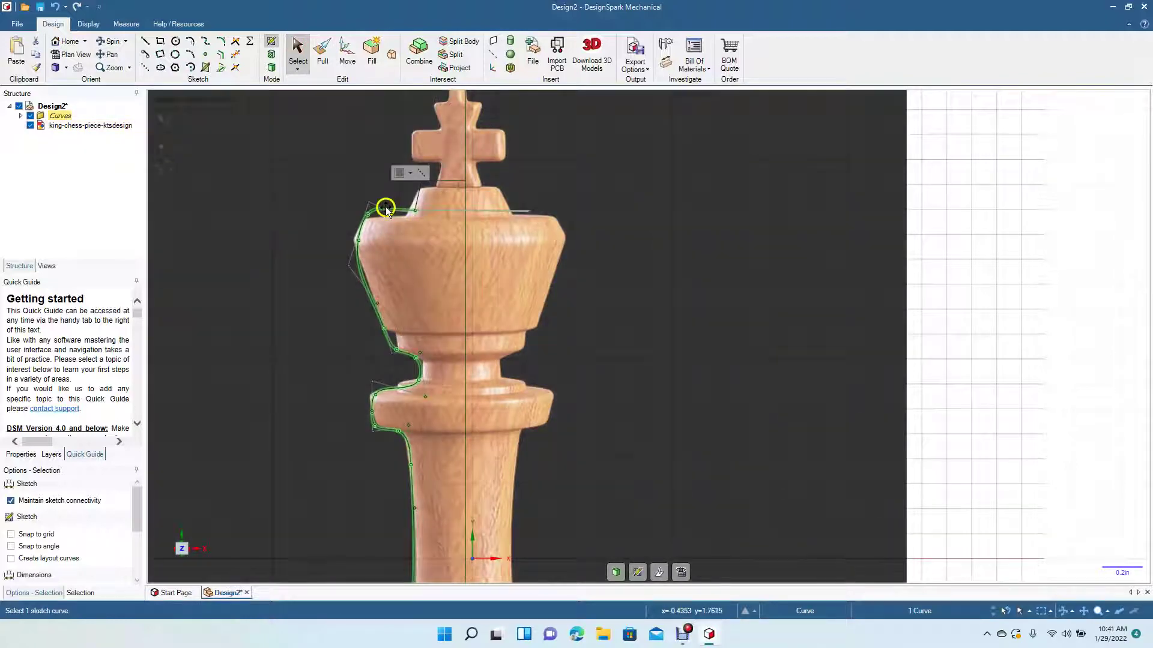
mouse_move(368, 204)
left_mouse_down()
mouse_move(361, 213)
mouse_move(412, 223)
left_mouse_up()
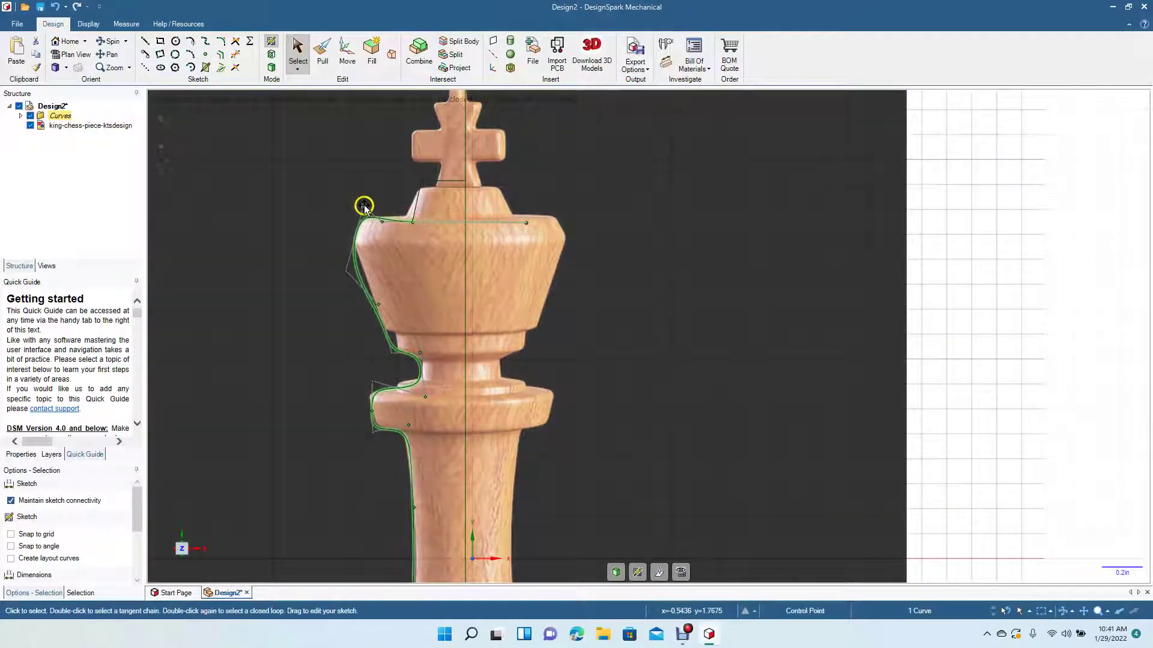
left_click(359, 216)
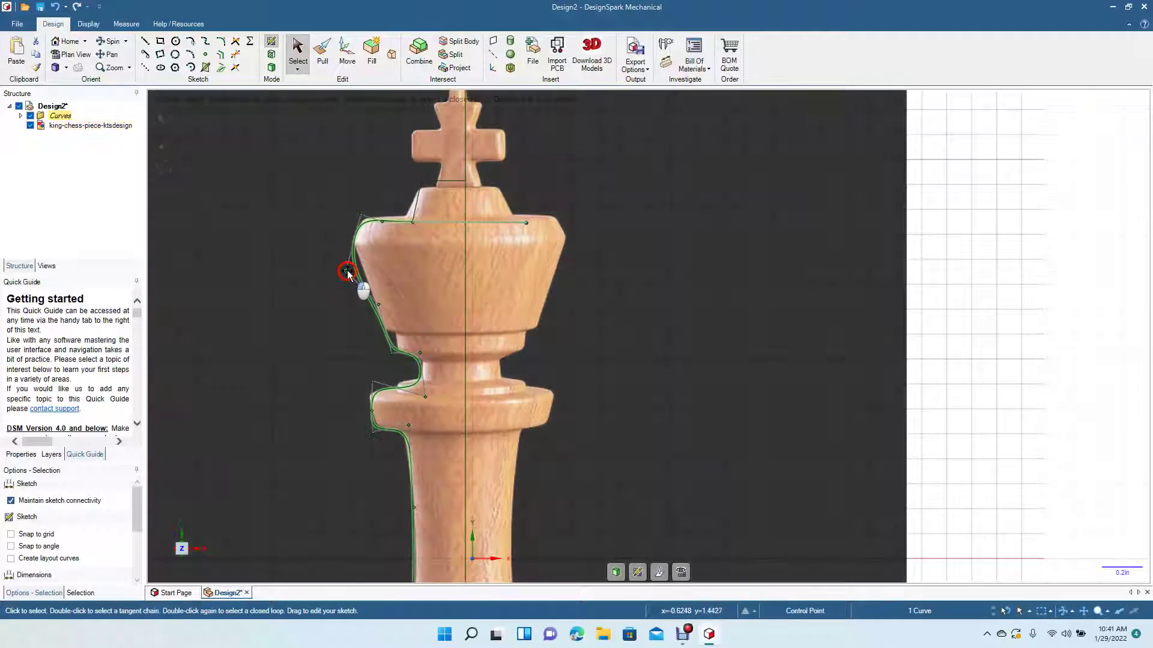
left_click_drag(347, 273, 356, 262)
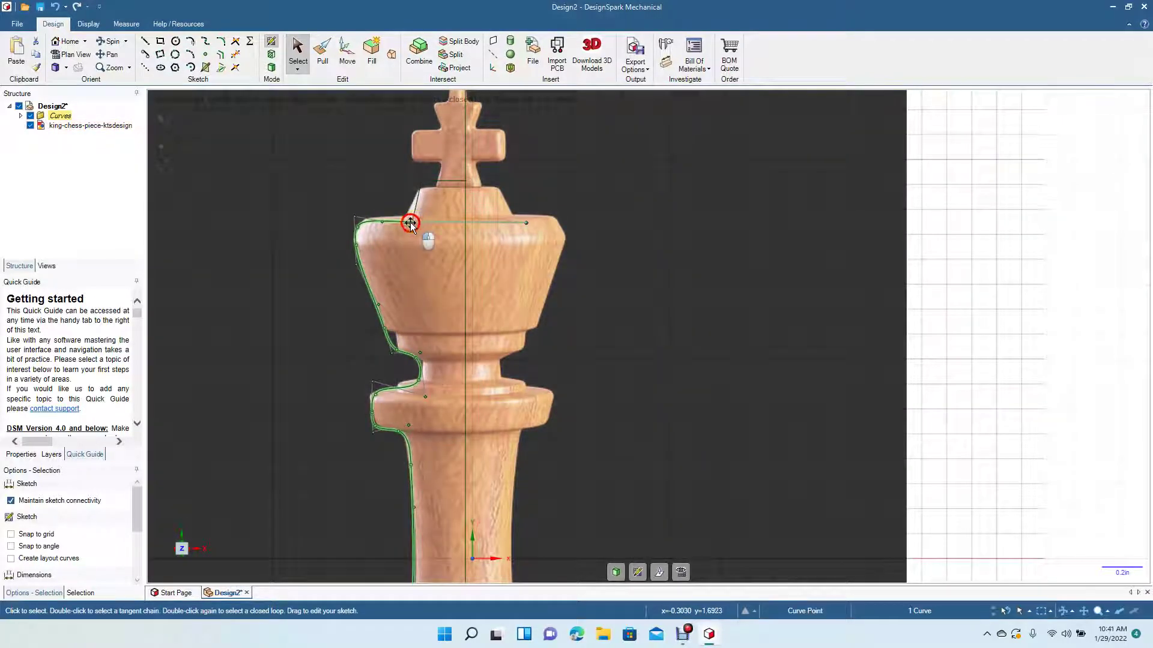
- Move the spline's upper endpoint to the foot of the crown's cap and lower the profile's top line onto the cap
left_click_drag(410, 223, 403, 222)
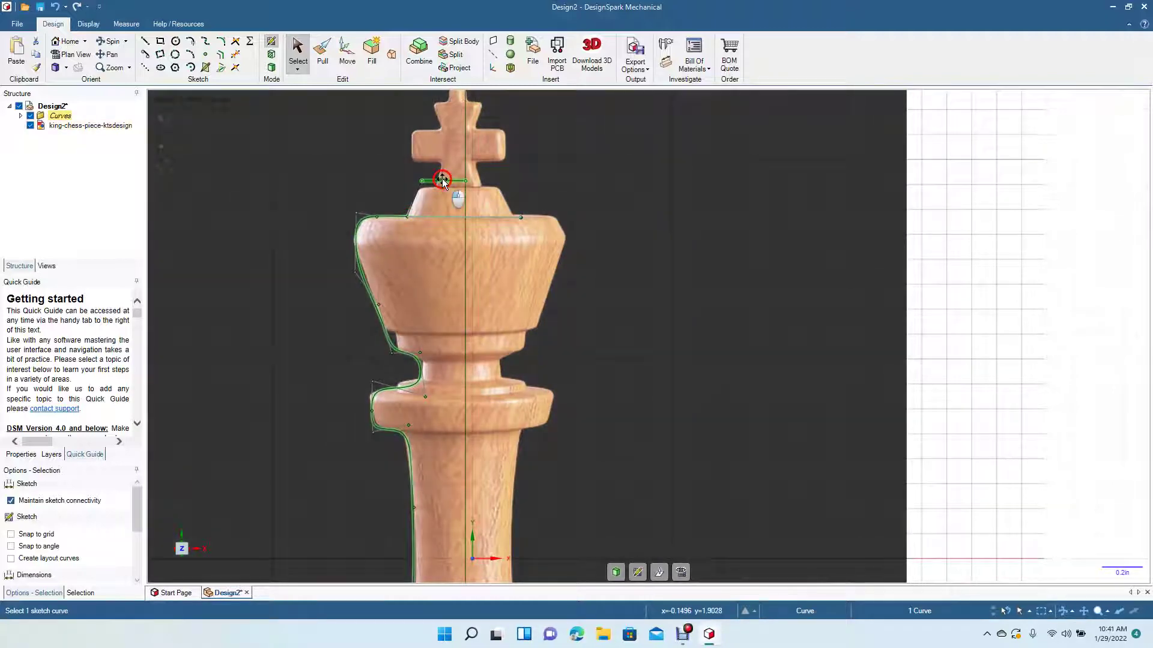
left_click_drag(442, 180, 443, 186)
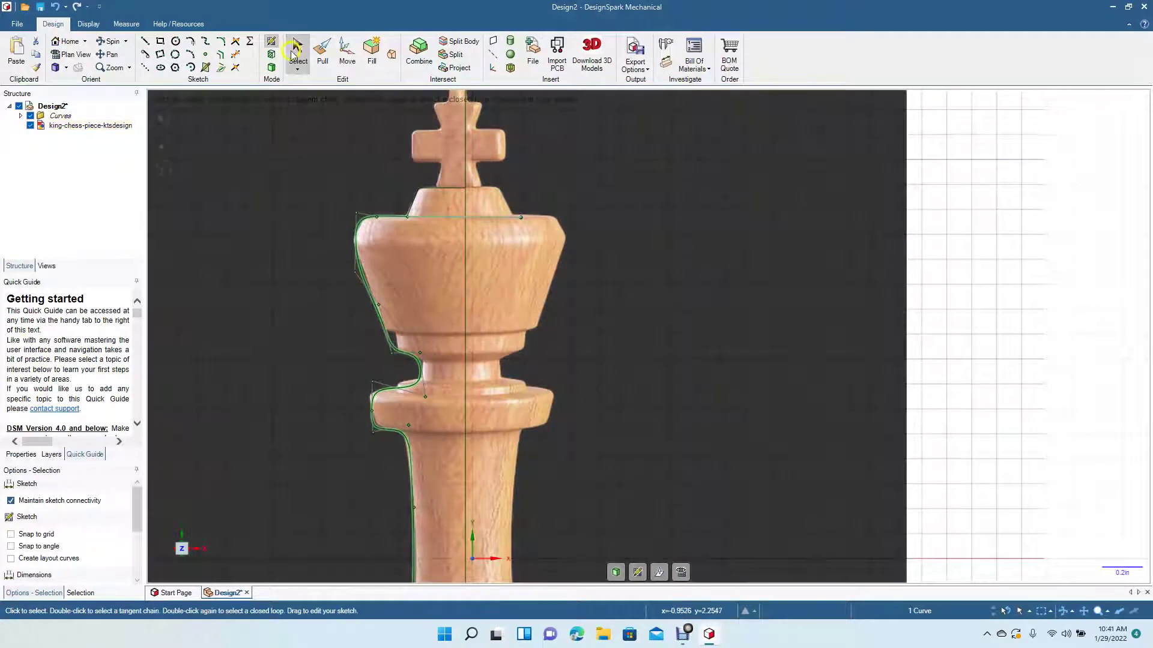
left_click(294, 53)
left_click(438, 224)
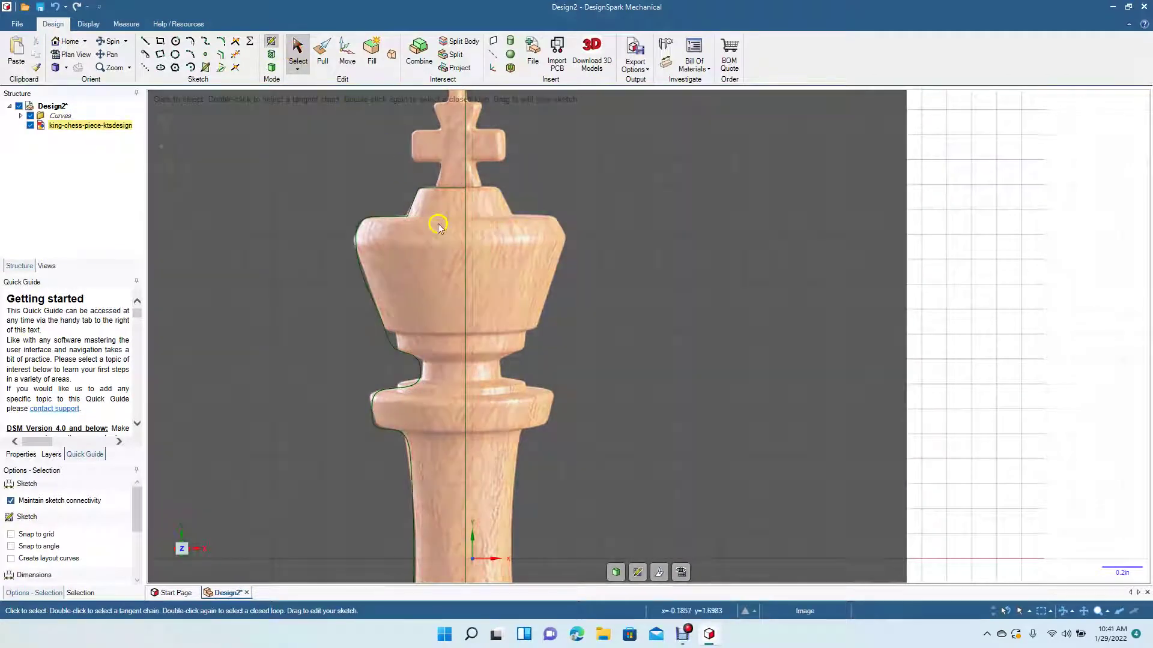
left_click(591, 272)
- Draw a vertical line from the top end of the profile's centre line up past the top of the cross
left_click(110, 54)
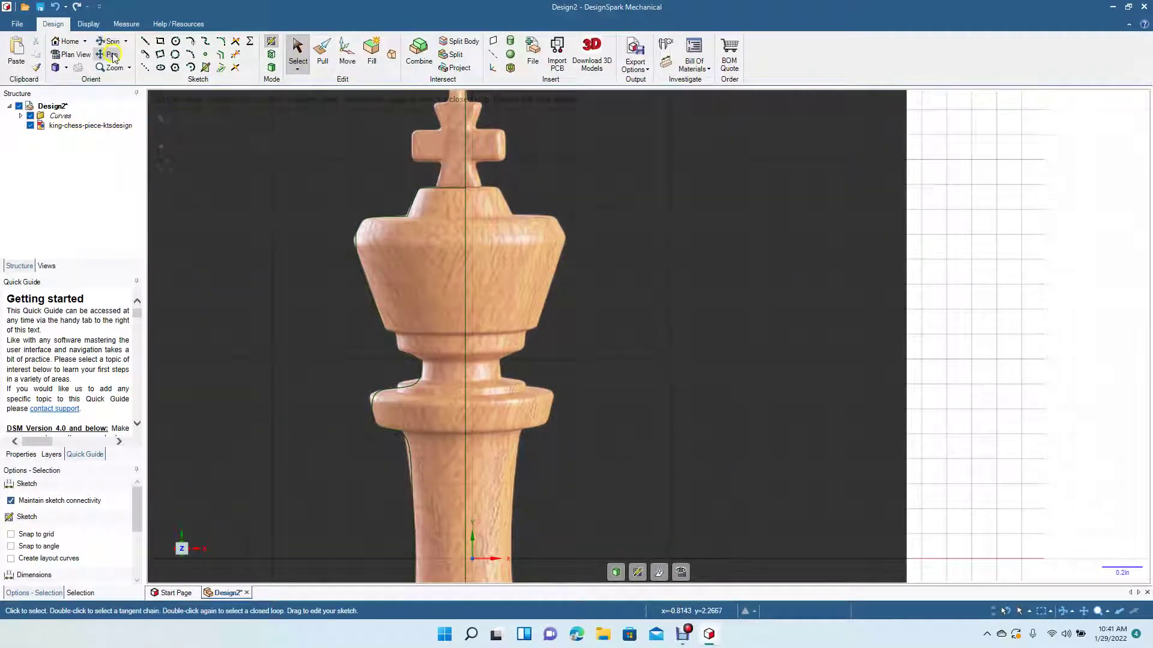
left_click_drag(283, 180, 301, 313)
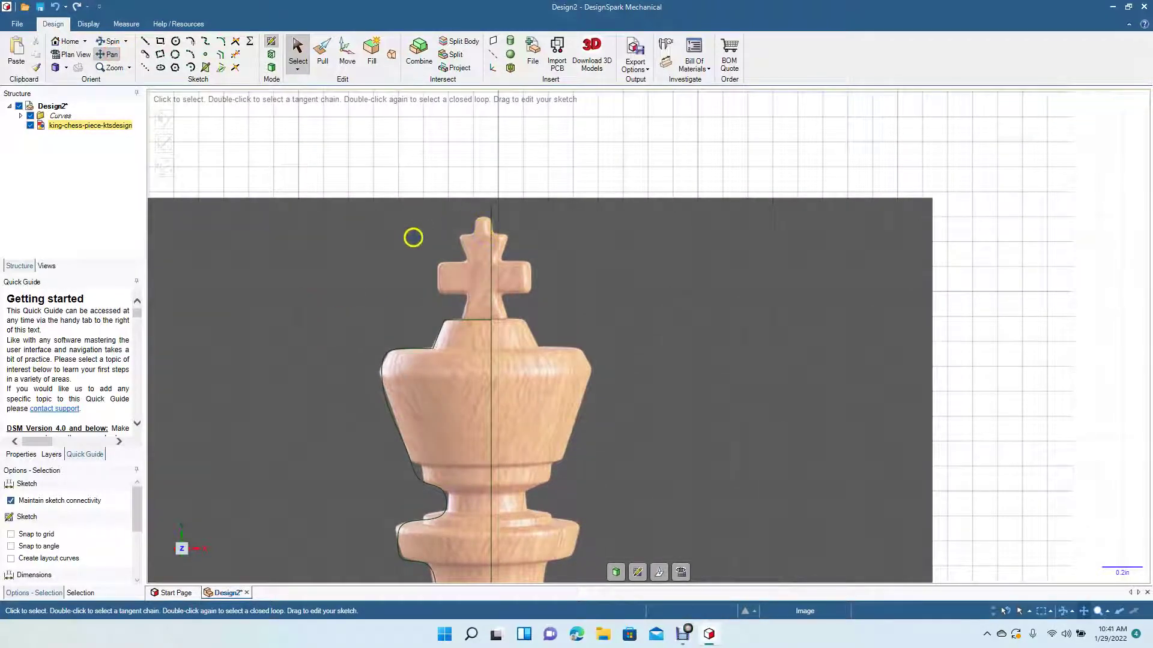
left_click(413, 237)
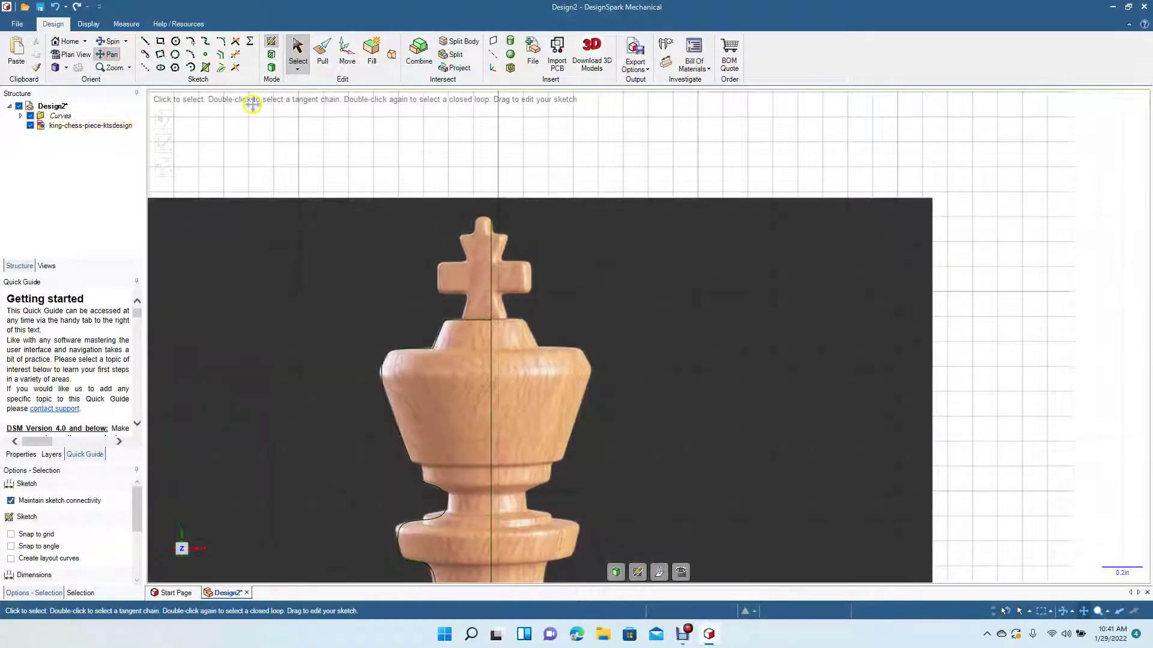
left_click(145, 41)
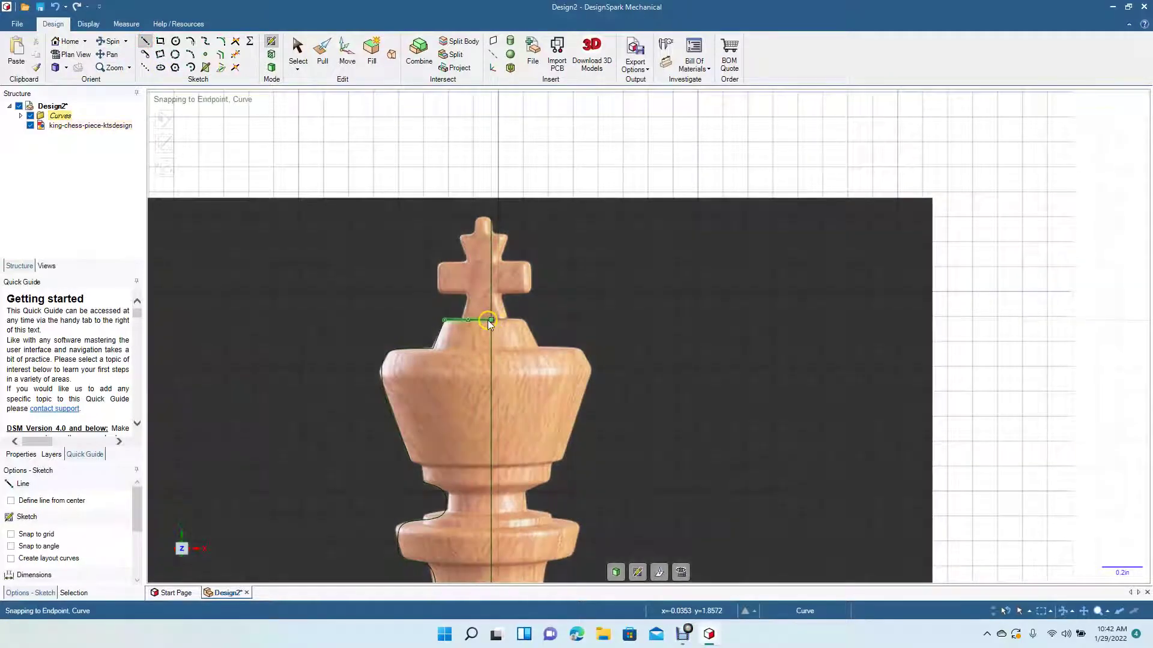
left_click(480, 319)
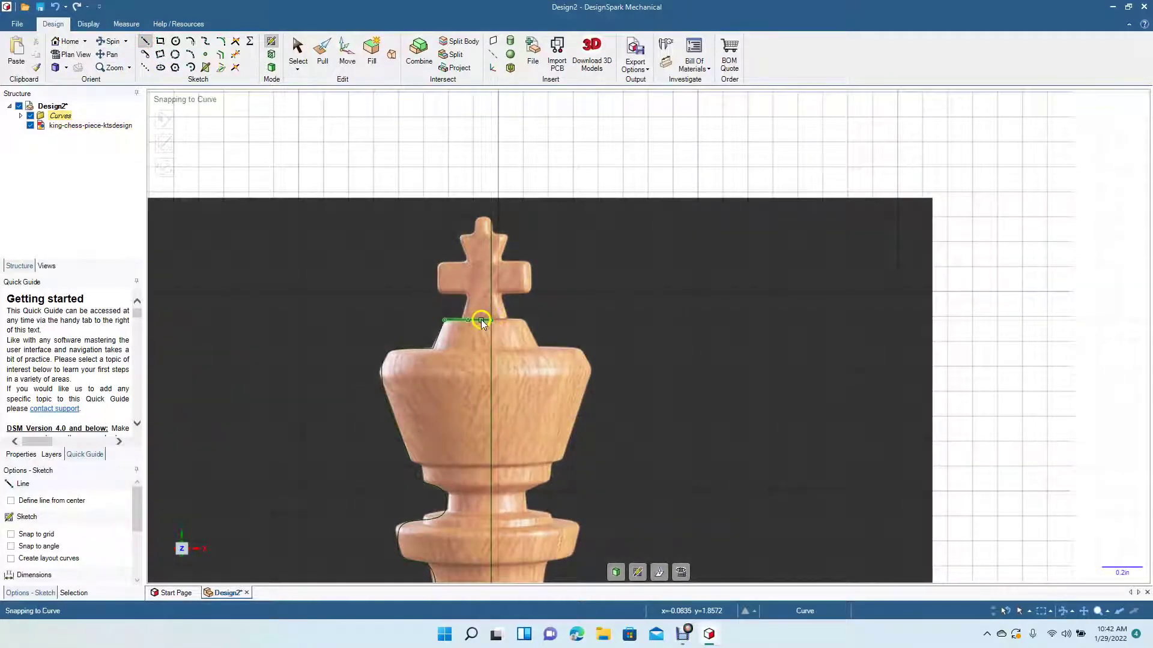
left_click_drag(488, 319, 490, 185)
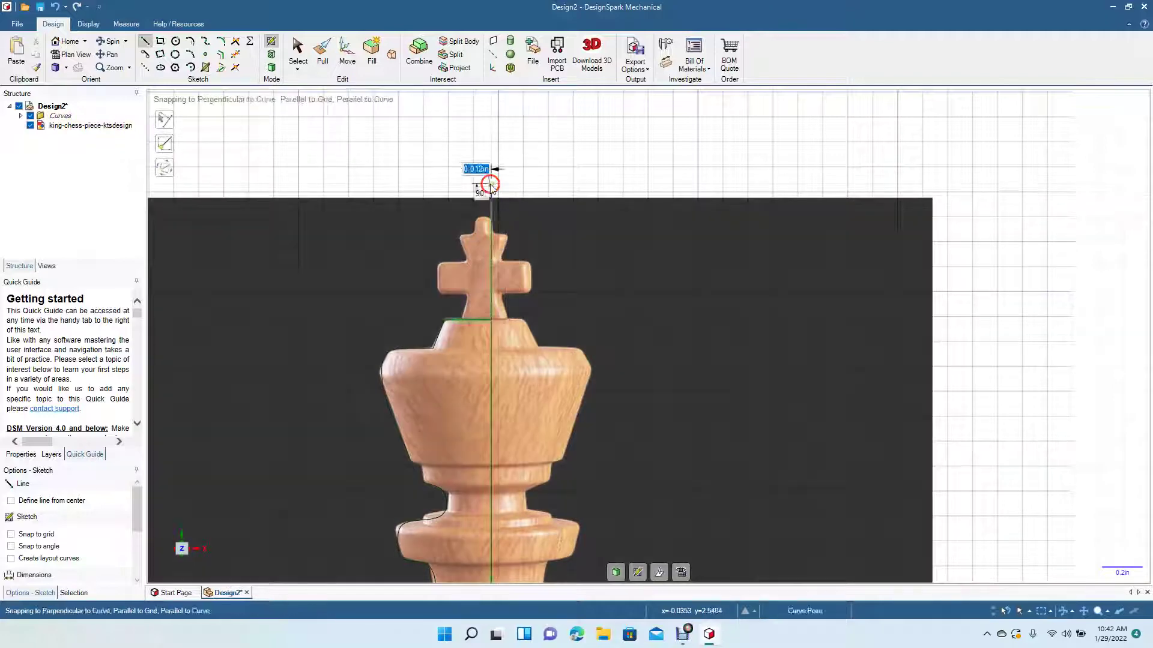
- Set the vertical line through the cross as the sketch's mirror line
left_click(298, 51)
left_click(489, 197)
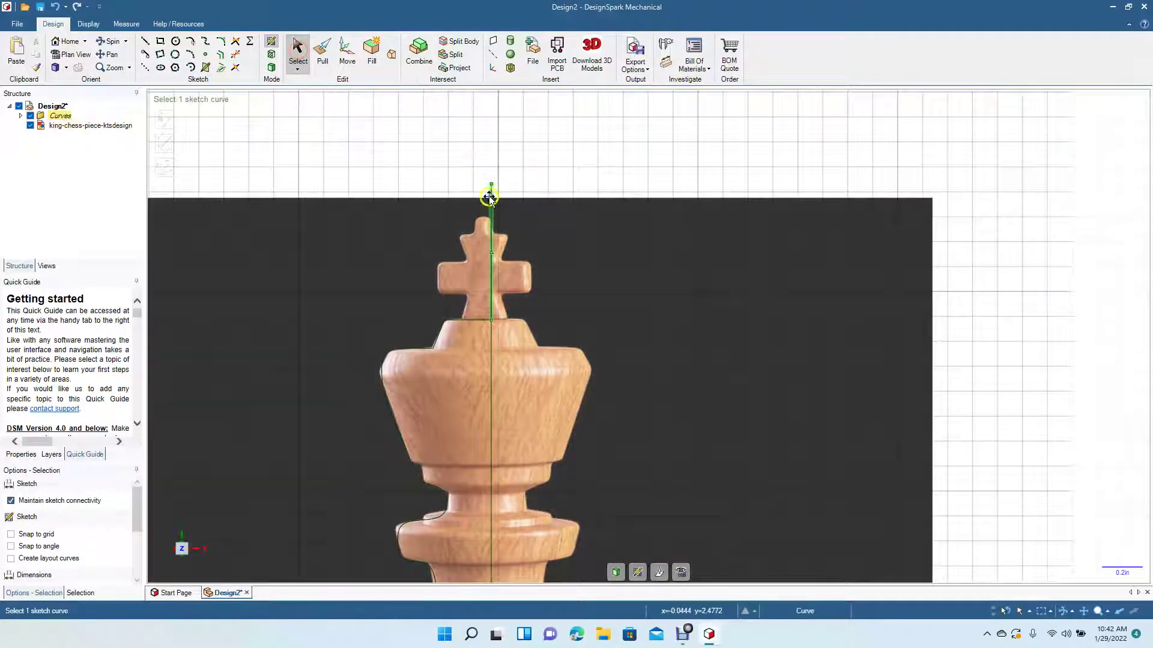
right_click(489, 196)
left_click(531, 204)
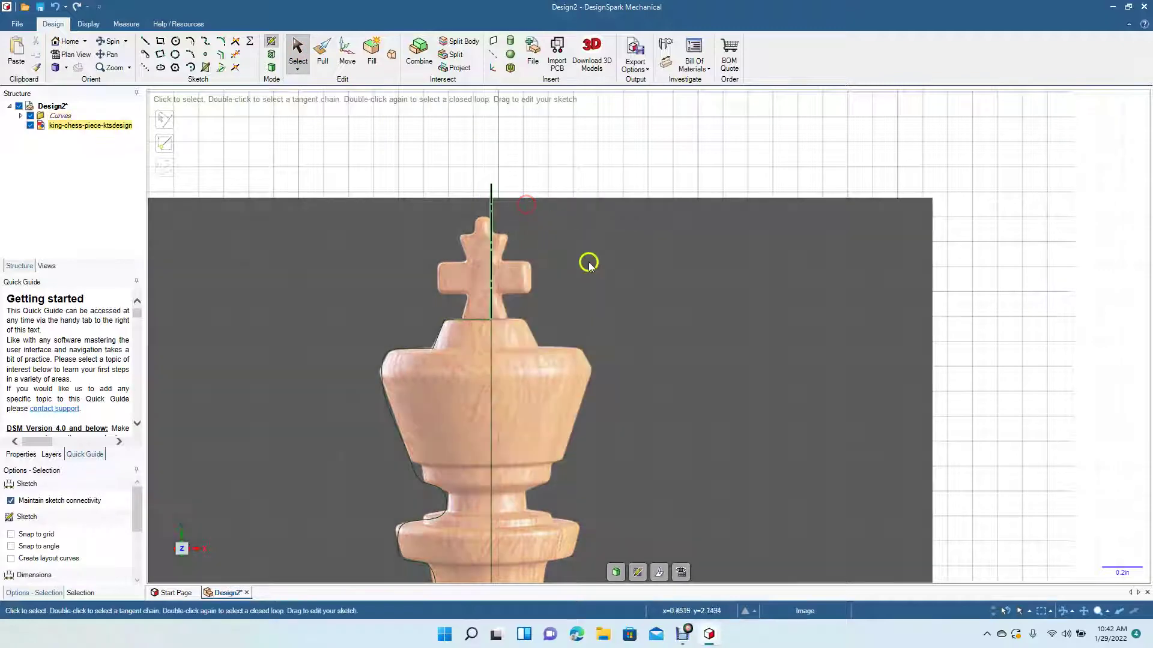
- Centre the image's cross on the mirror line and sketch a mirrored rectangle over its horizontal arm, about 0.220 in by 0.150 in per side
left_click_drag(599, 287, 606, 285)
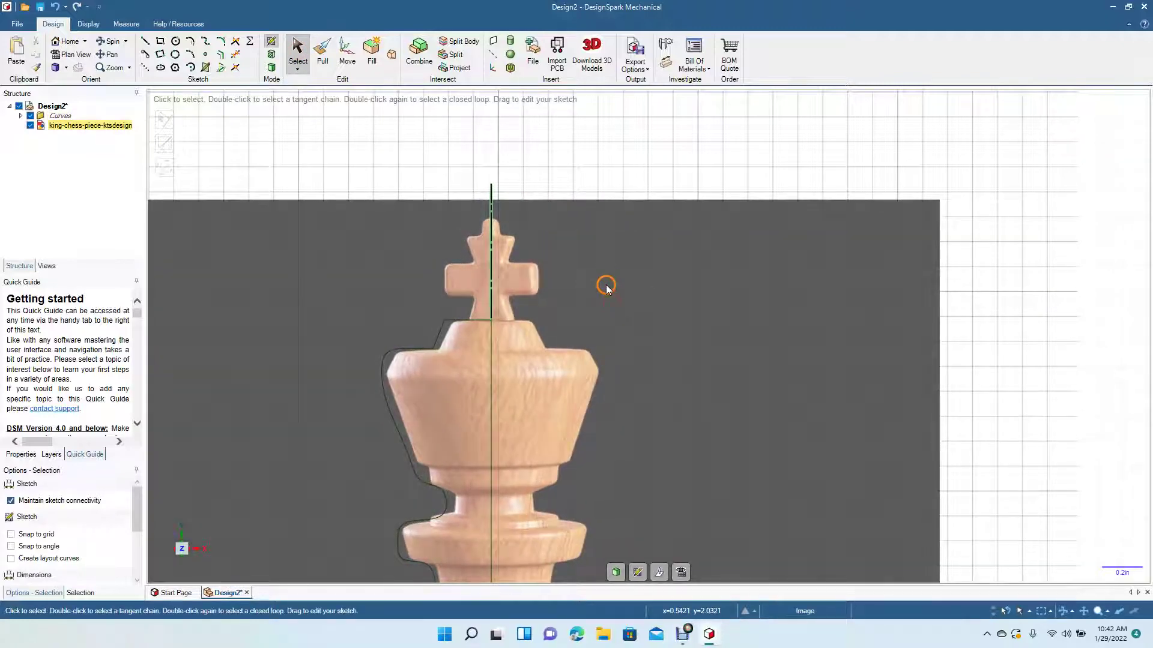
left_click(595, 165)
left_click(160, 41)
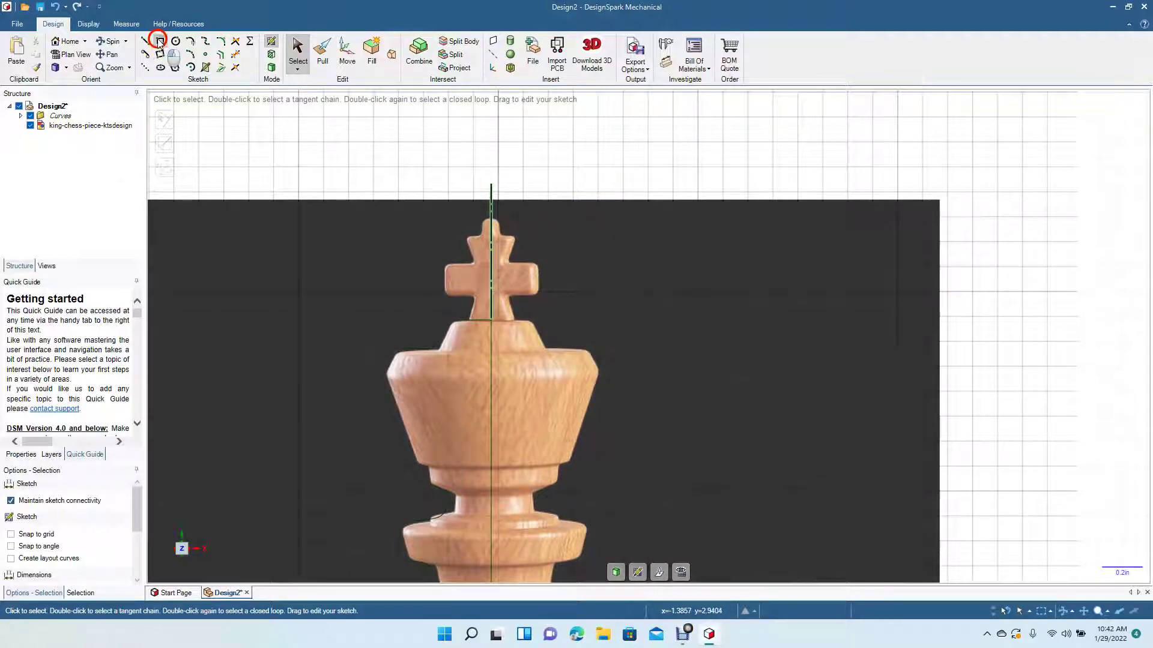
left_click(448, 264)
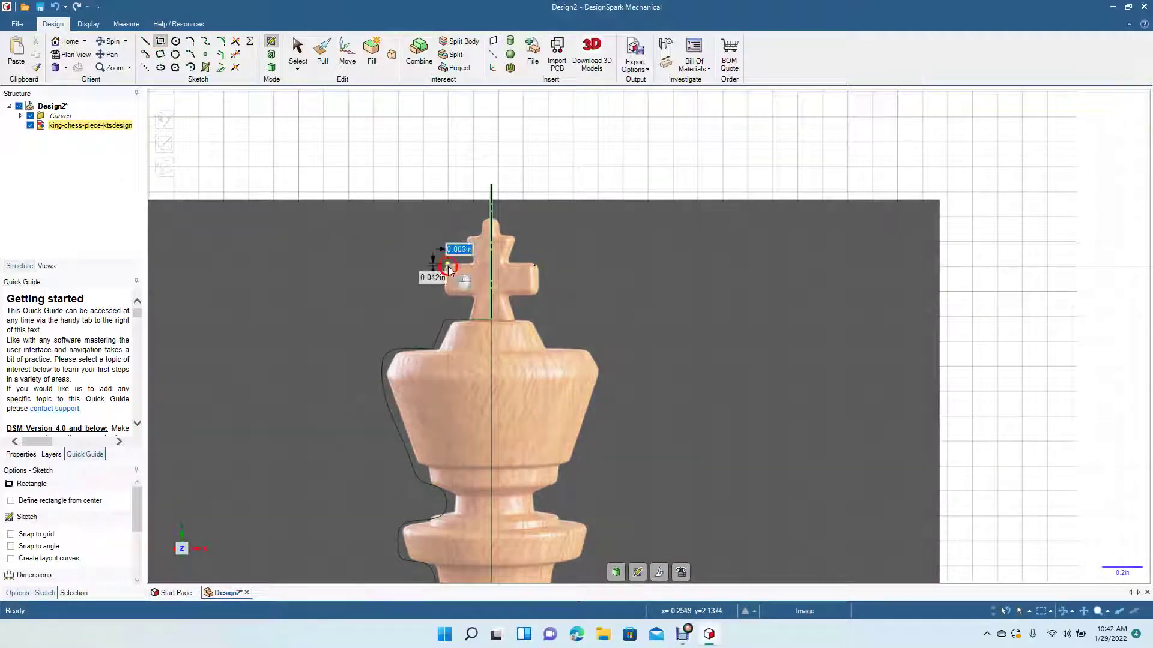
left_click(492, 295)
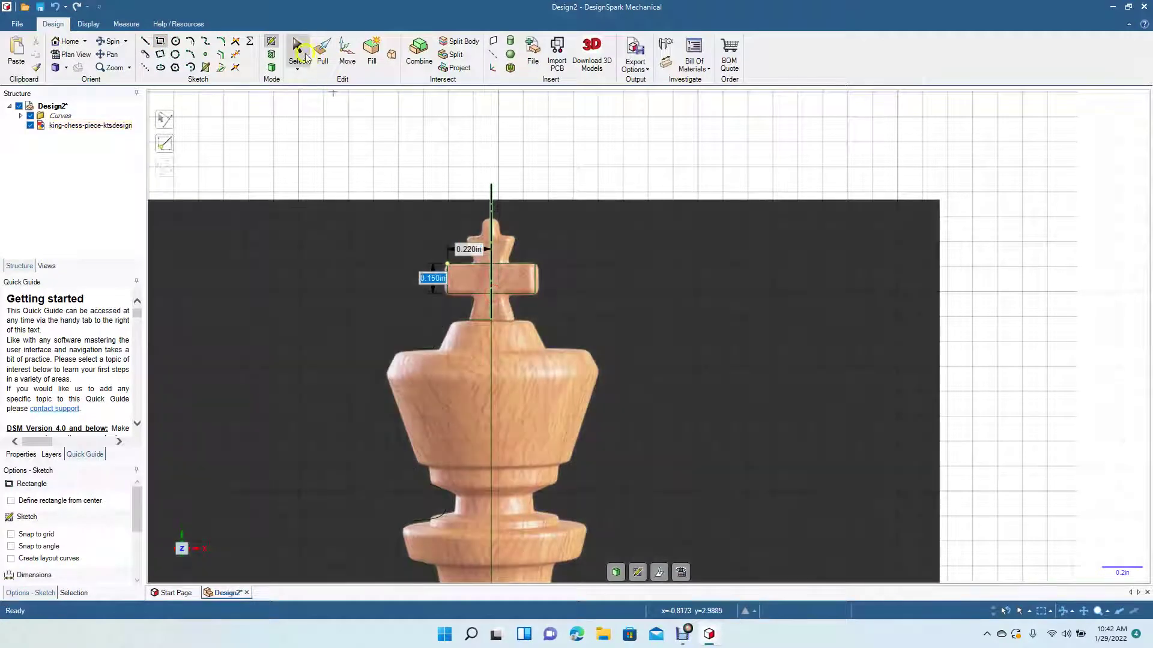
- Sketch a mirrored slanted line about 0.140 in long from the cap's top line to the cross's horizontal arm
left_click(298, 51)
left_click(144, 42)
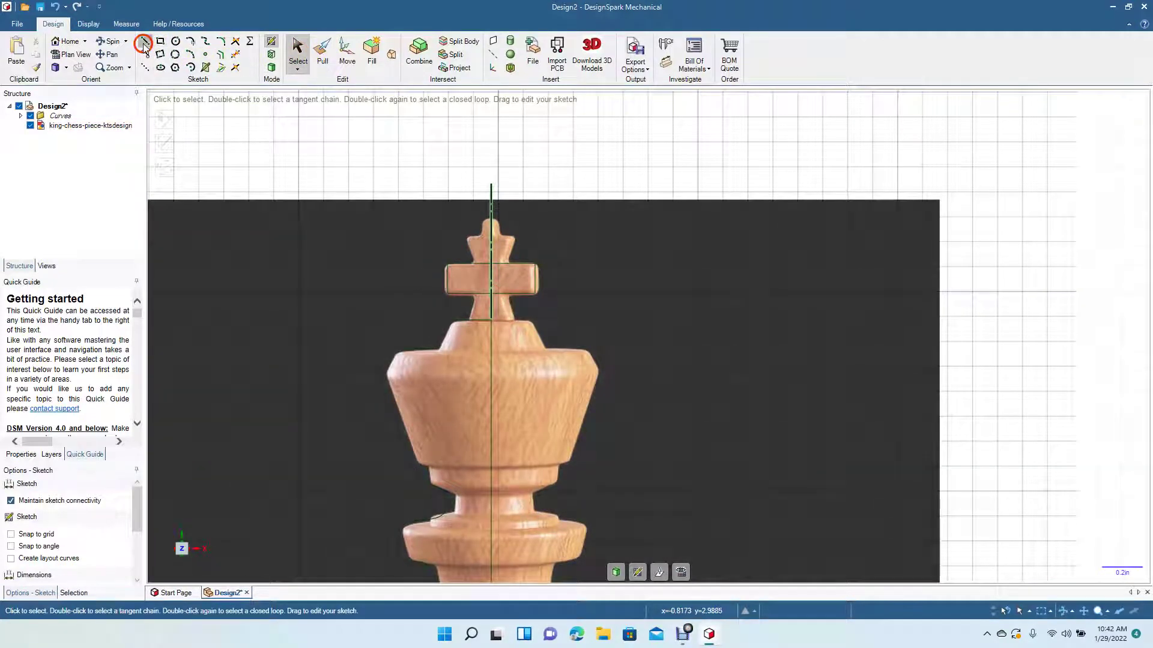
left_click(444, 320)
left_click(491, 320)
left_click(469, 318)
left_click(477, 296)
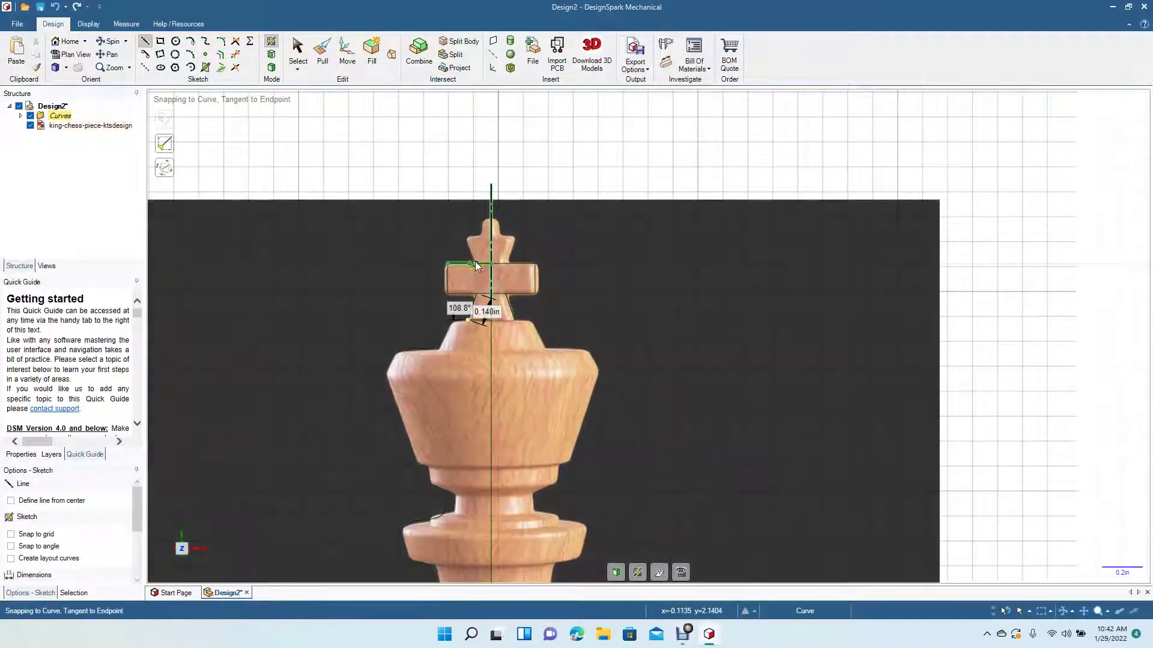
- Sketch the cross's flared upper part with a mirrored slanted line about 0.135 in long and a horizontal line to the mirror line
left_click(476, 265)
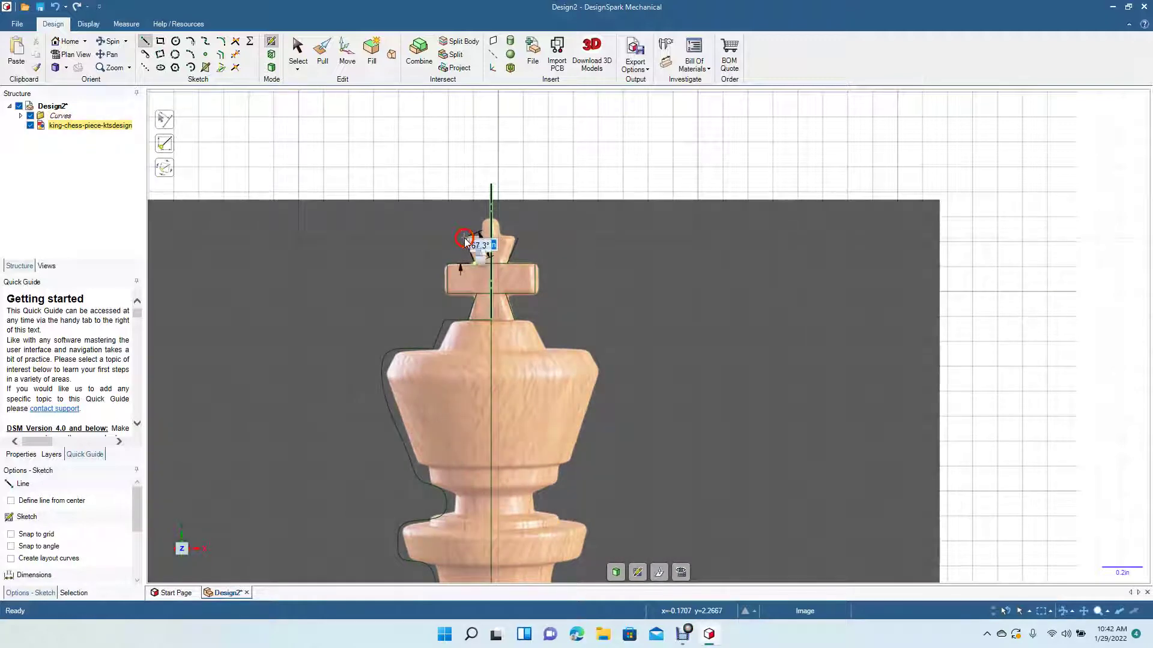
left_click(464, 239)
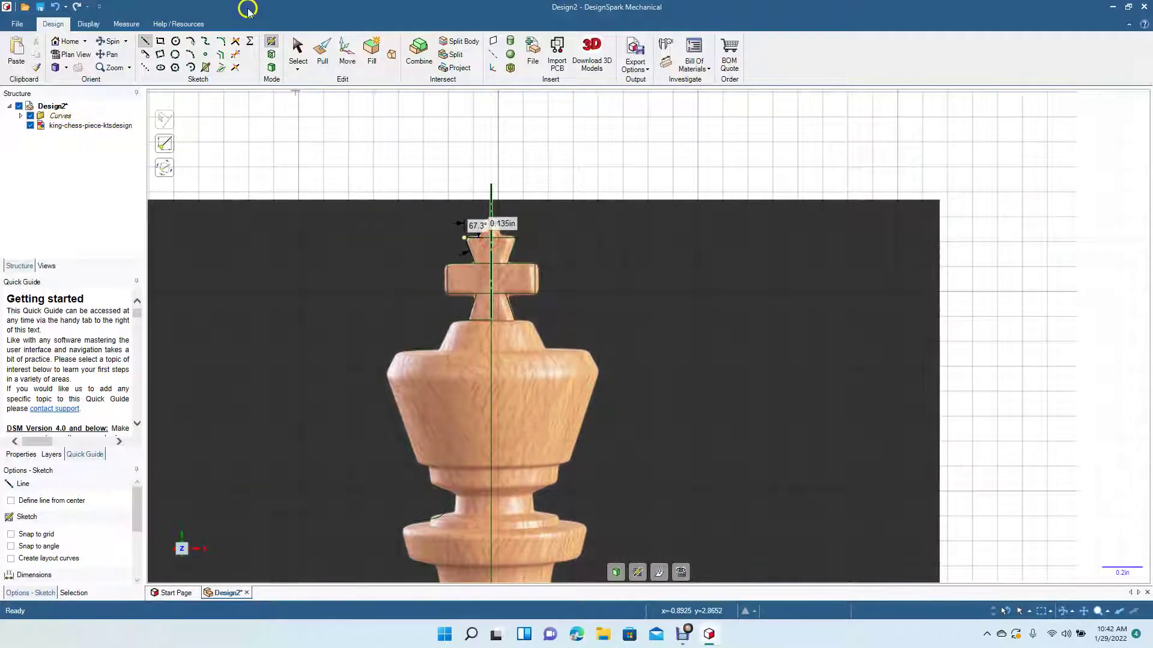
left_click(297, 51)
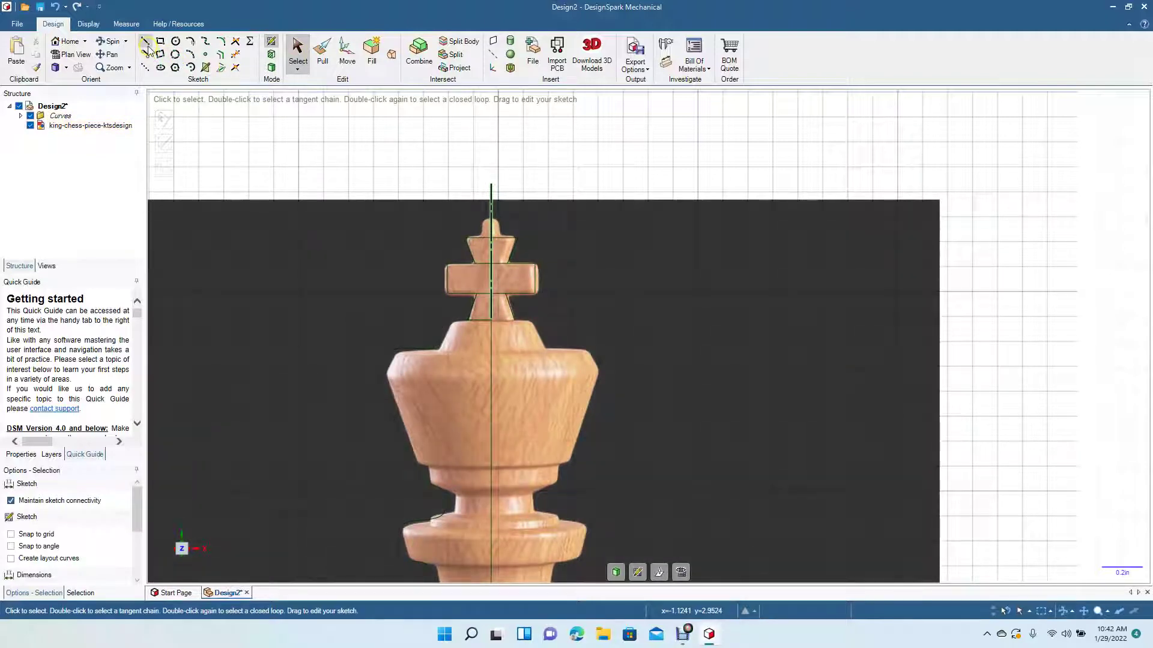
- Sketch a mirrored rectangle on the tip of the cross, about 0.068 in per side by 0.096 in high
left_click(160, 42)
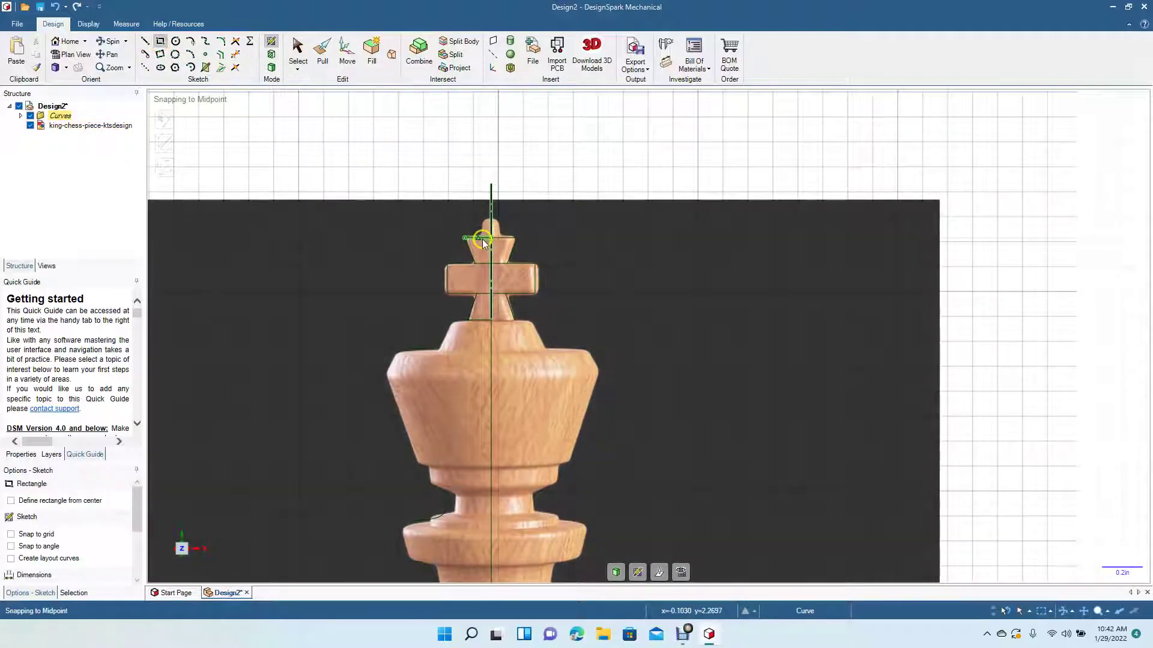
left_click(481, 239)
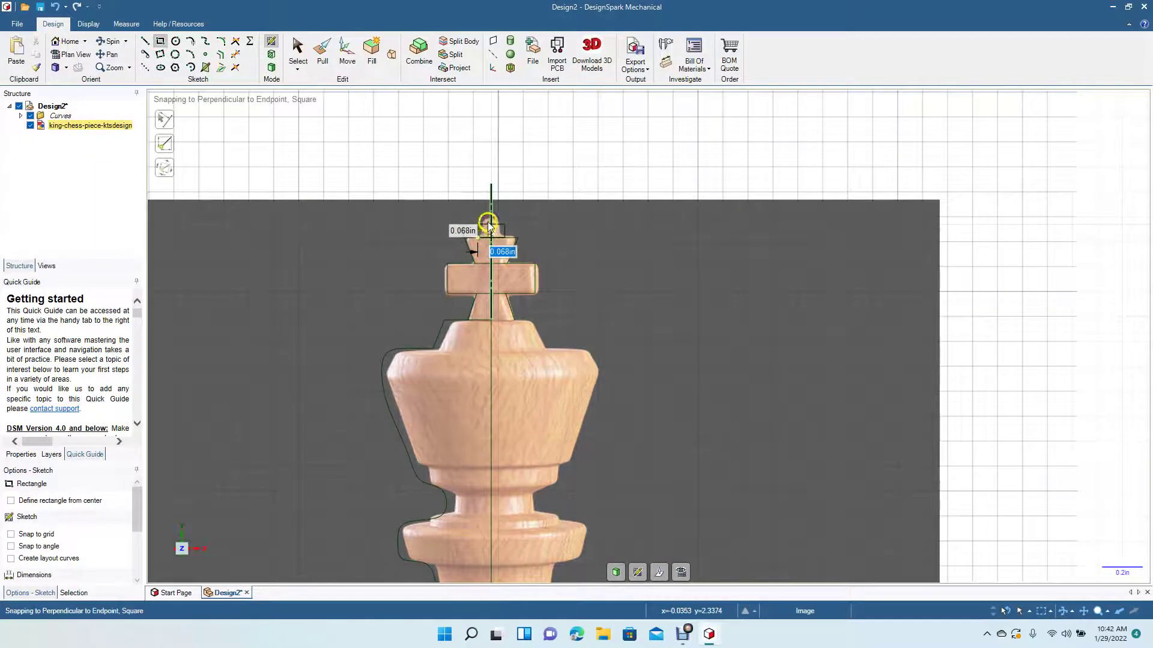
key("Escape")
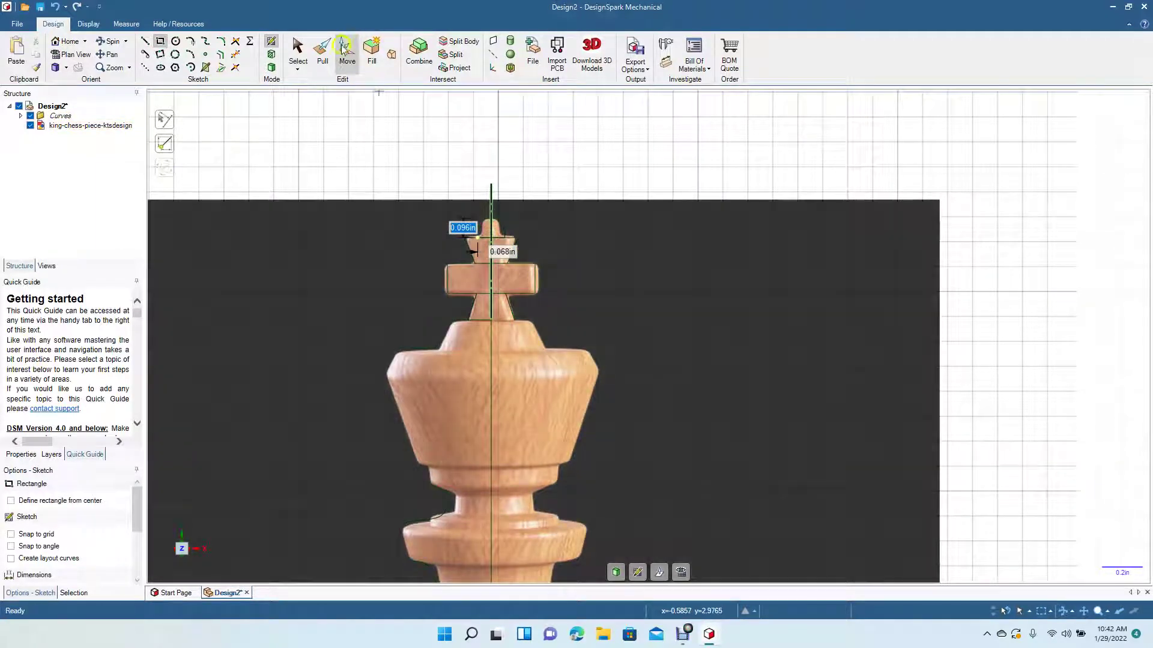
- Delete the king reference image from the design
left_click(297, 48)
left_click(656, 281)
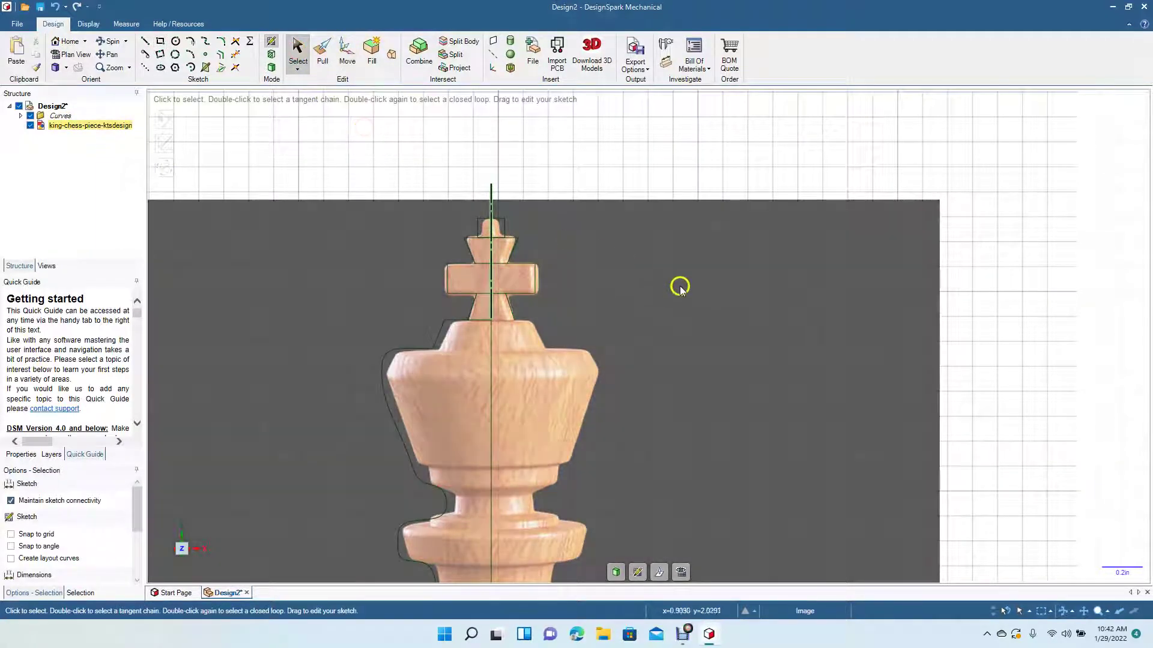
key("Delete")
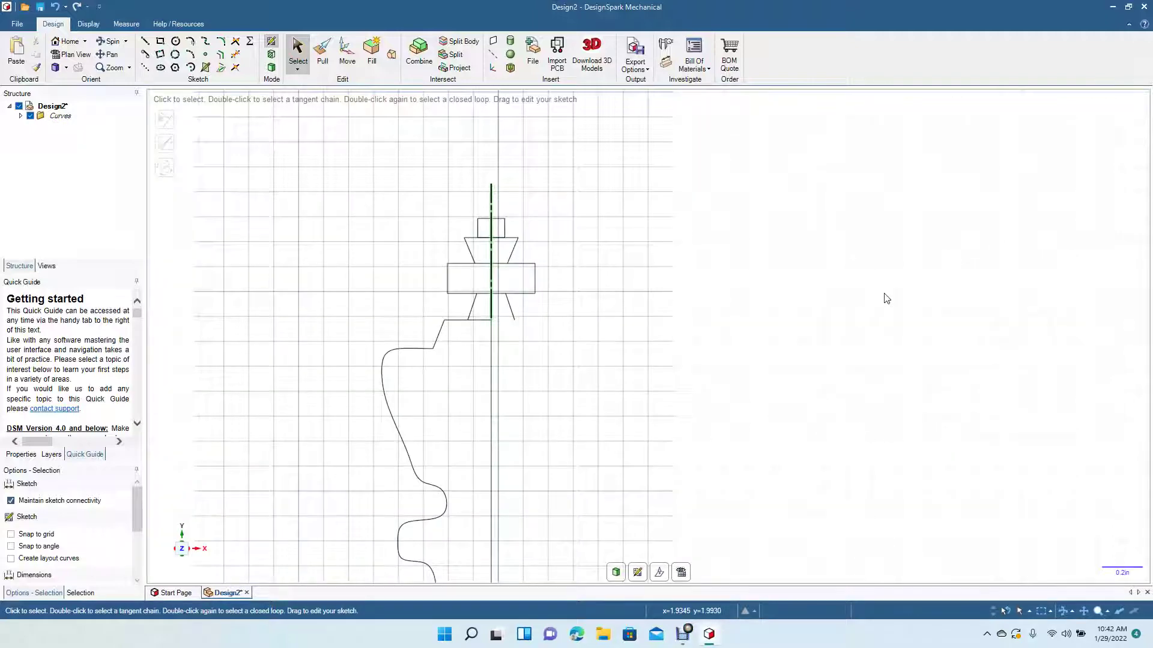
- Trim the horizontal lines inside the cross and the part of the cap's top line beneath it
left_click(235, 59)
left_click(484, 265)
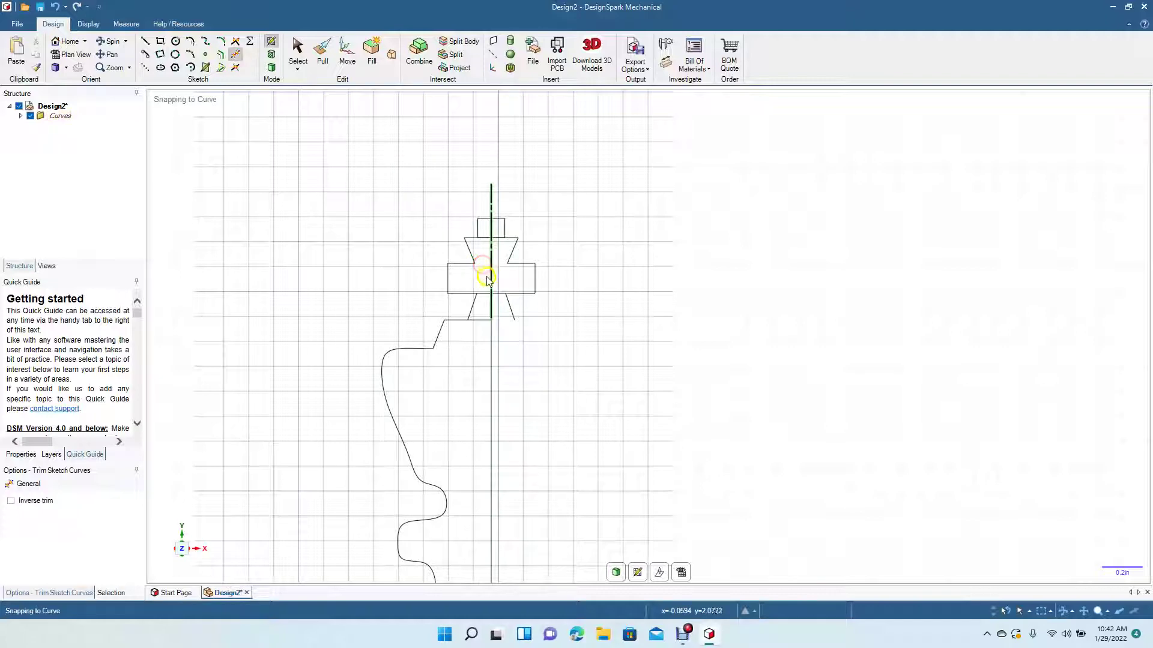
left_click(480, 320)
left_click(484, 239)
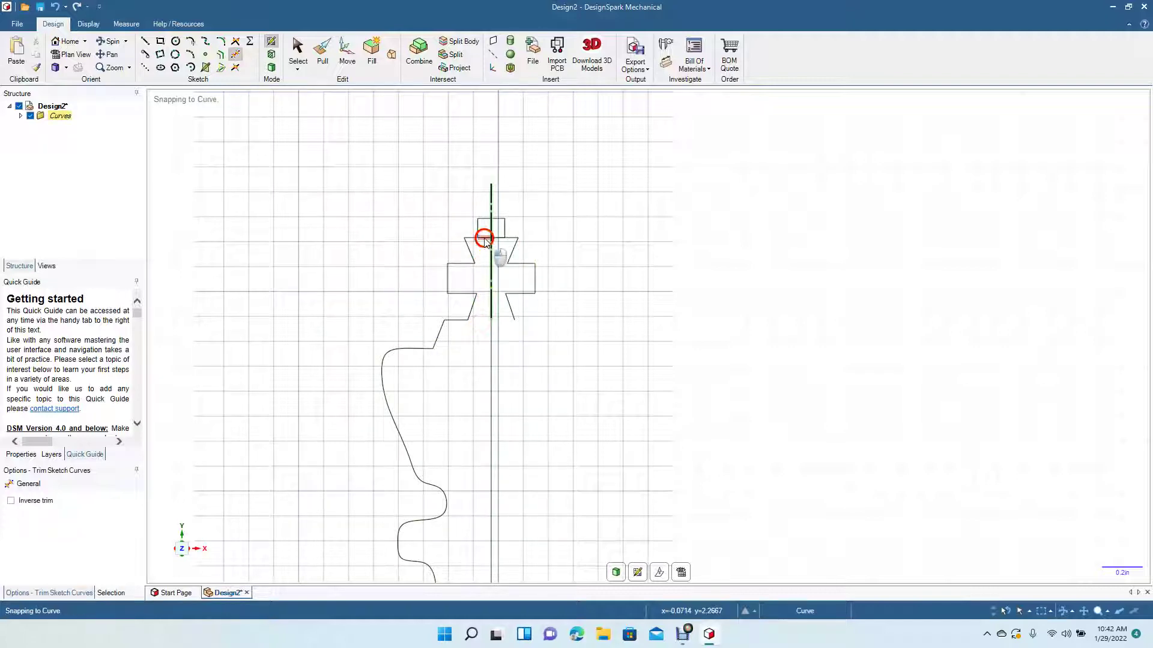
left_click(483, 238)
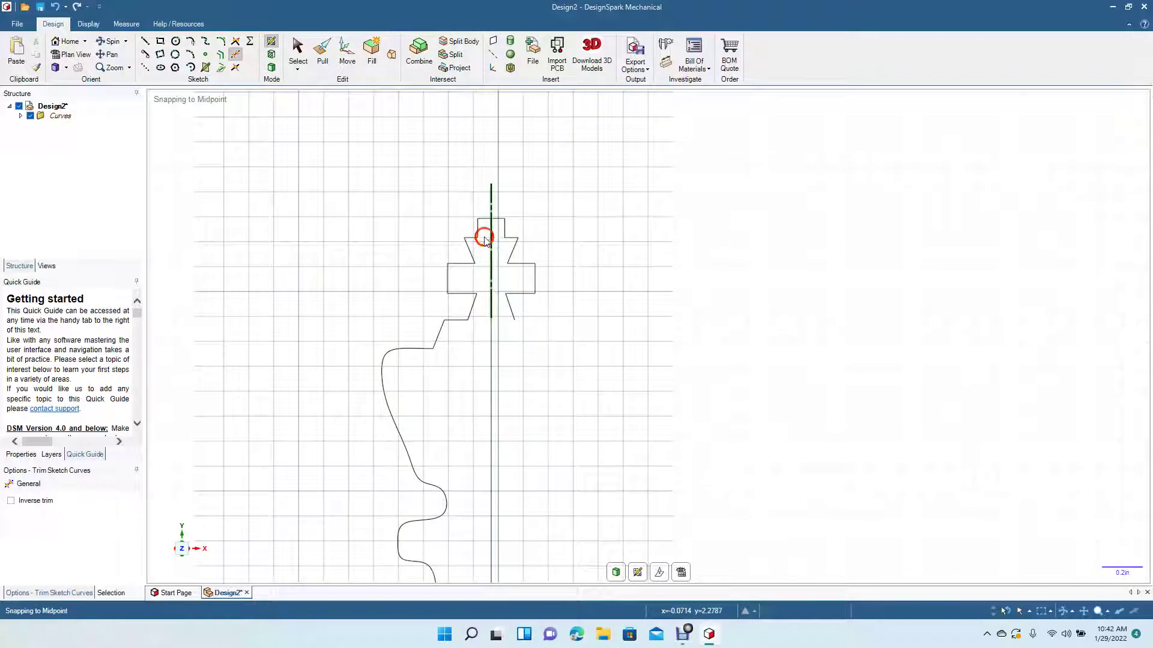
- Trim away the profile's centre line and the vertical mirror line segments inside the cross
left_click(488, 347)
left_click(489, 264)
left_click(490, 236)
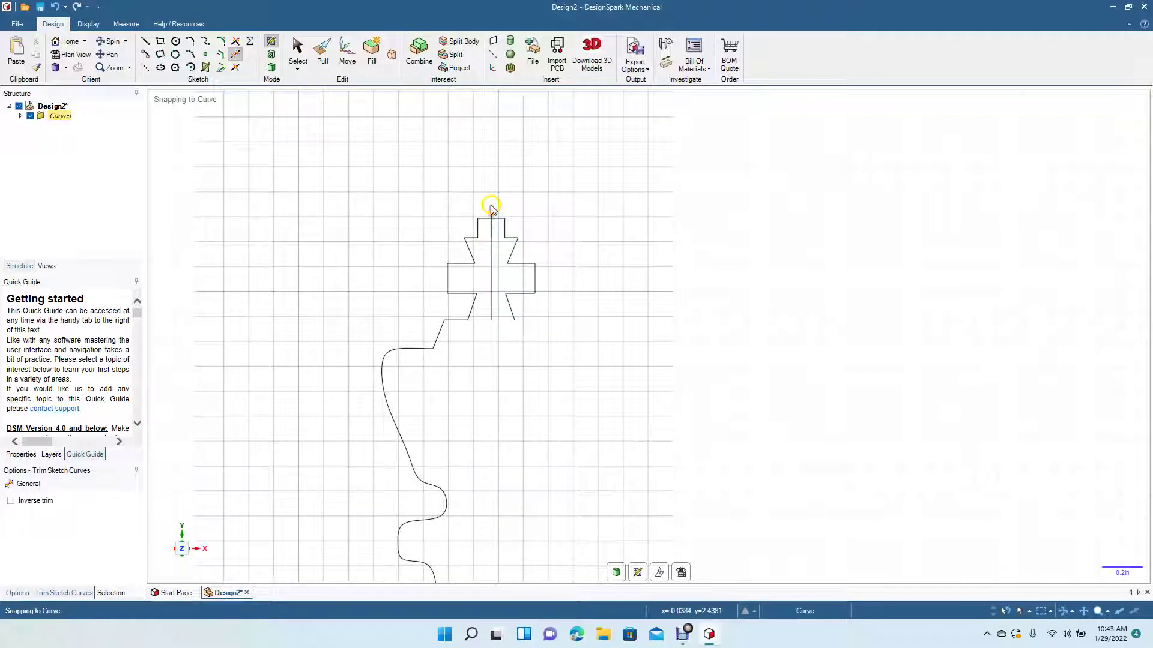
left_click(490, 226)
left_click(491, 250)
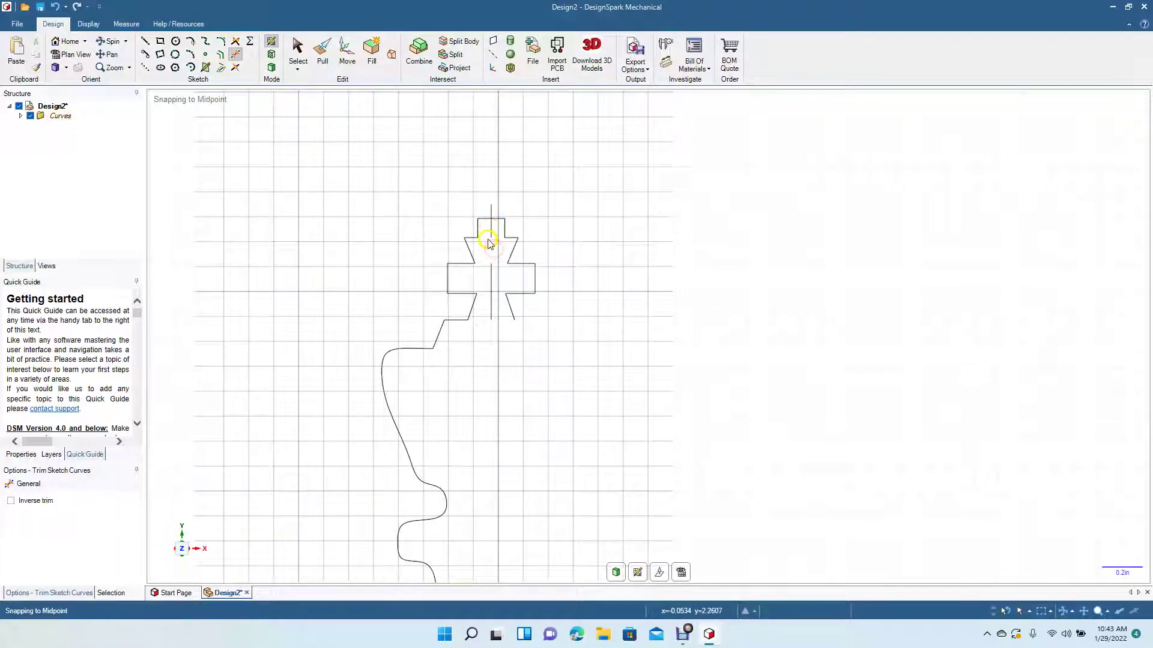
left_click(490, 233)
left_click(488, 270)
left_click(488, 302)
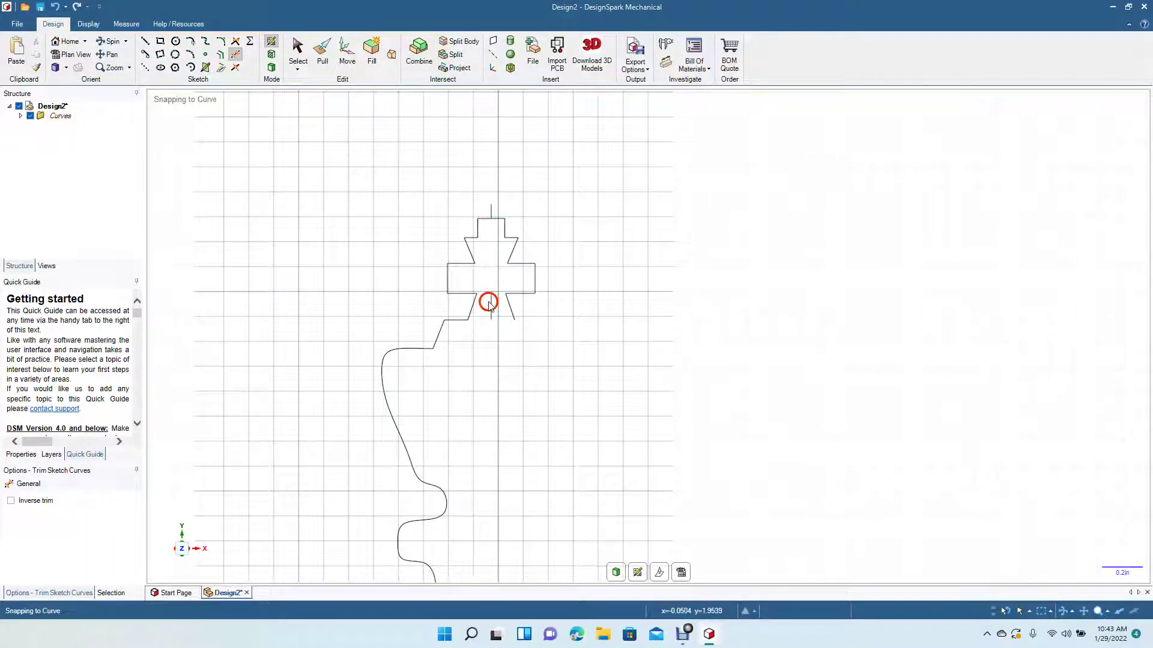
left_click(490, 300)
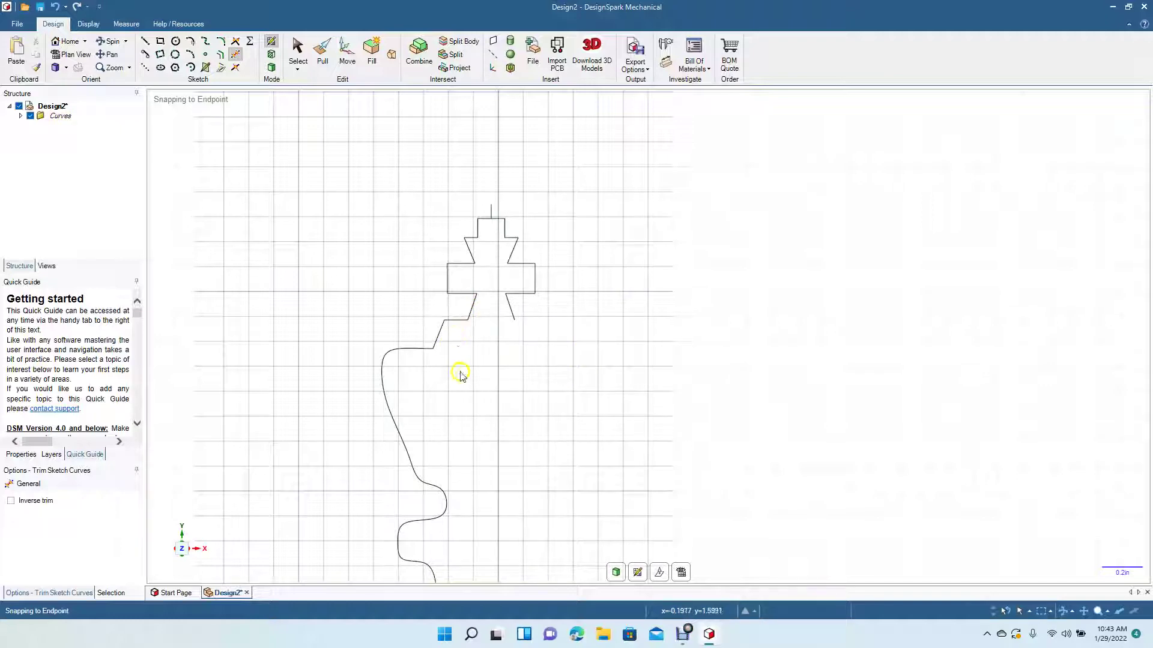
- Trim the left slanted line at the cross's foot and delete the short vertical stub above its tip
left_click(472, 310)
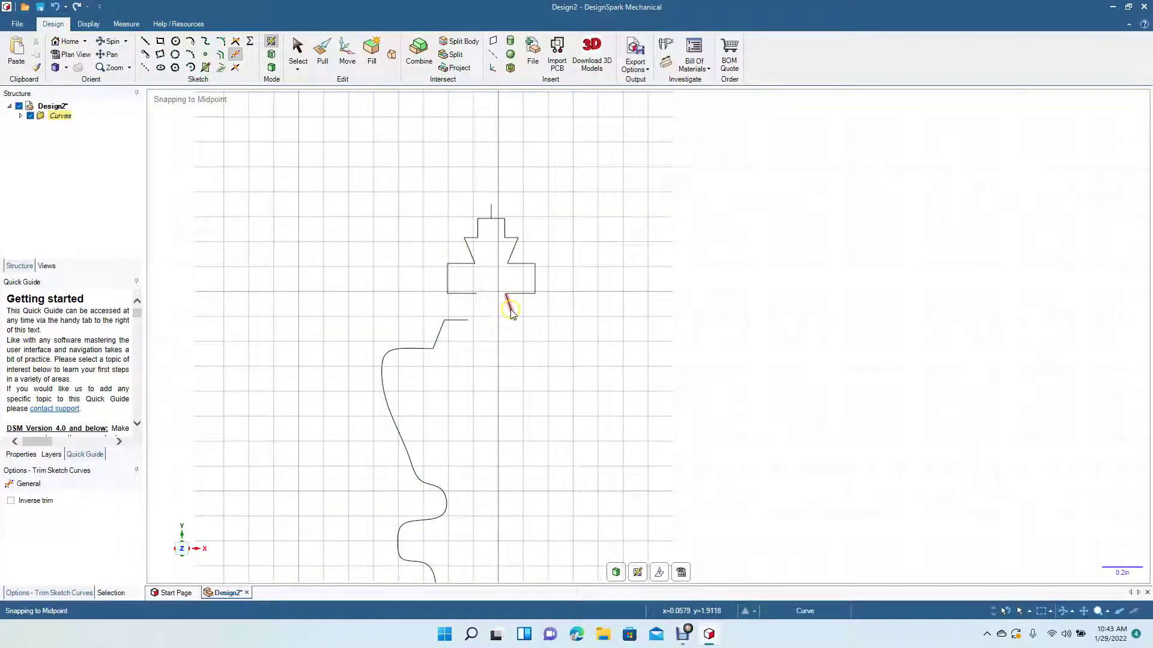
left_click(458, 207)
key("s")
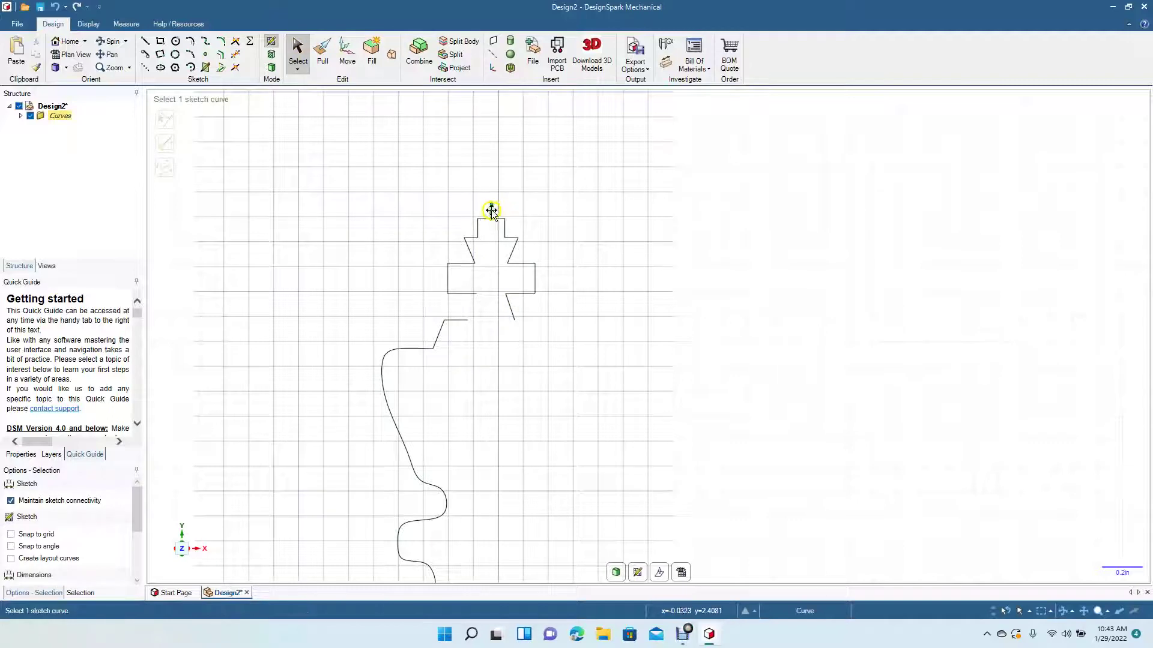
left_click(491, 211)
key("Escape")
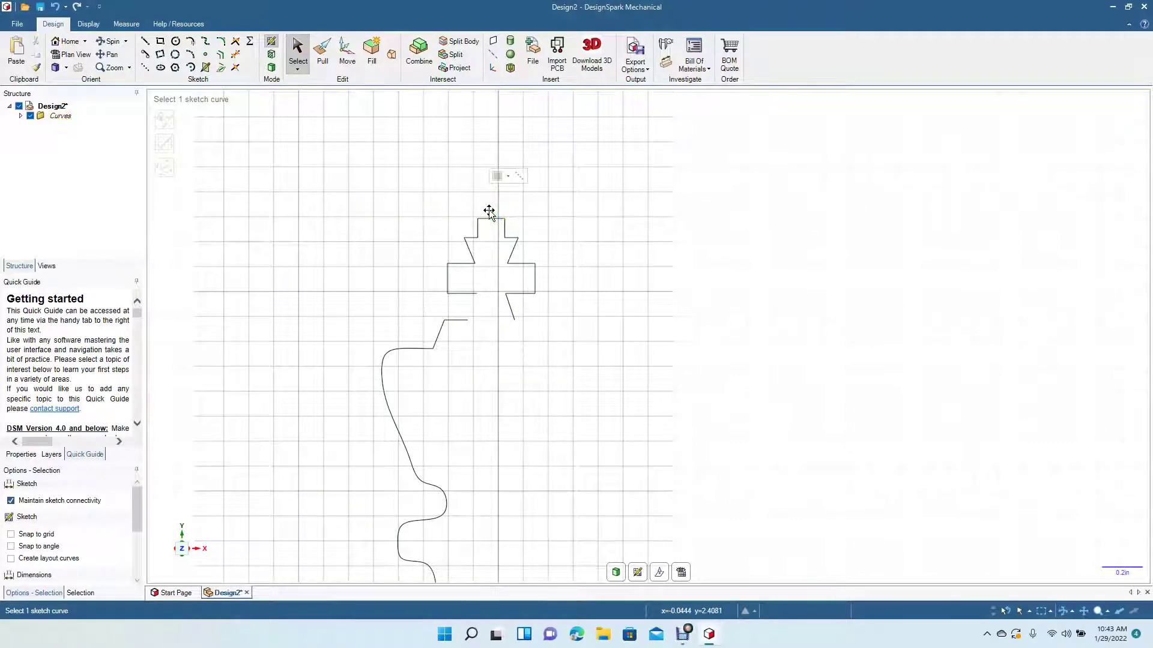
- Select all curves of the cross and move them up about 0.160 in, away from the body profile
left_click_drag(434, 196, 558, 301)
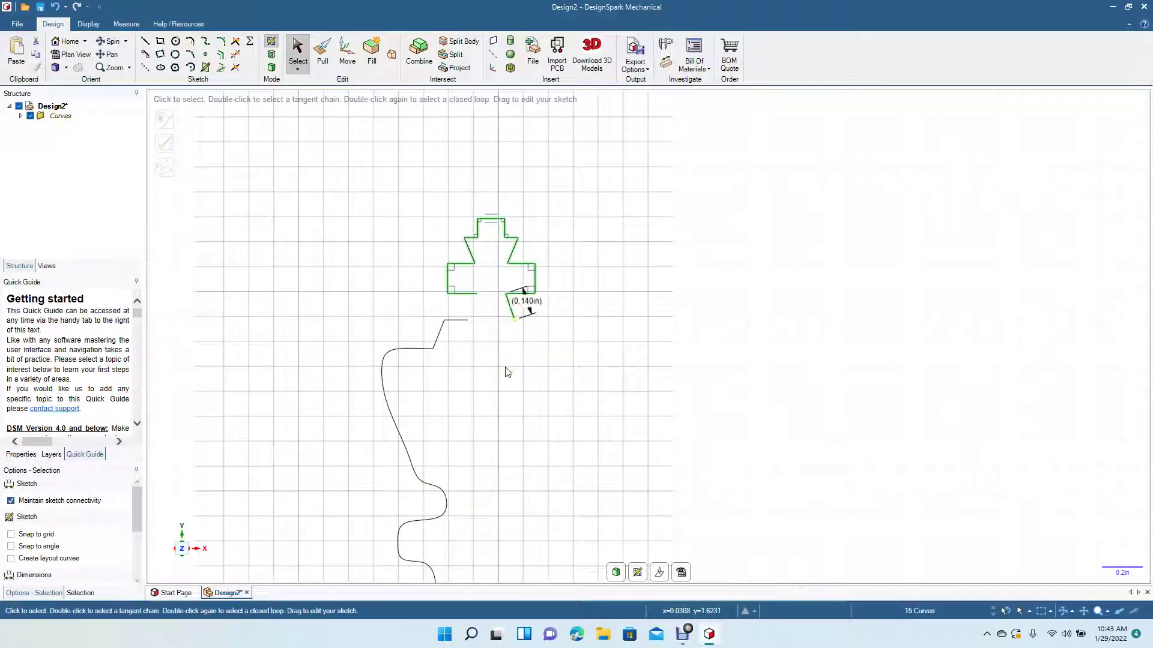
left_click(347, 62)
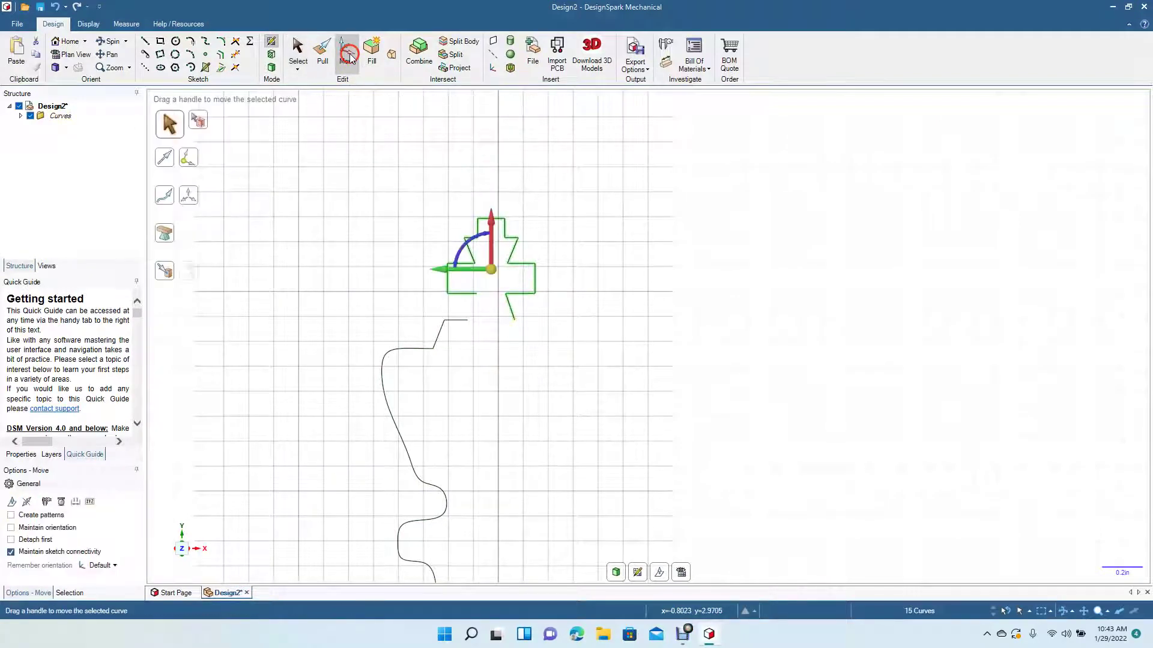
left_click(492, 227)
left_click_drag(493, 229, 493, 197)
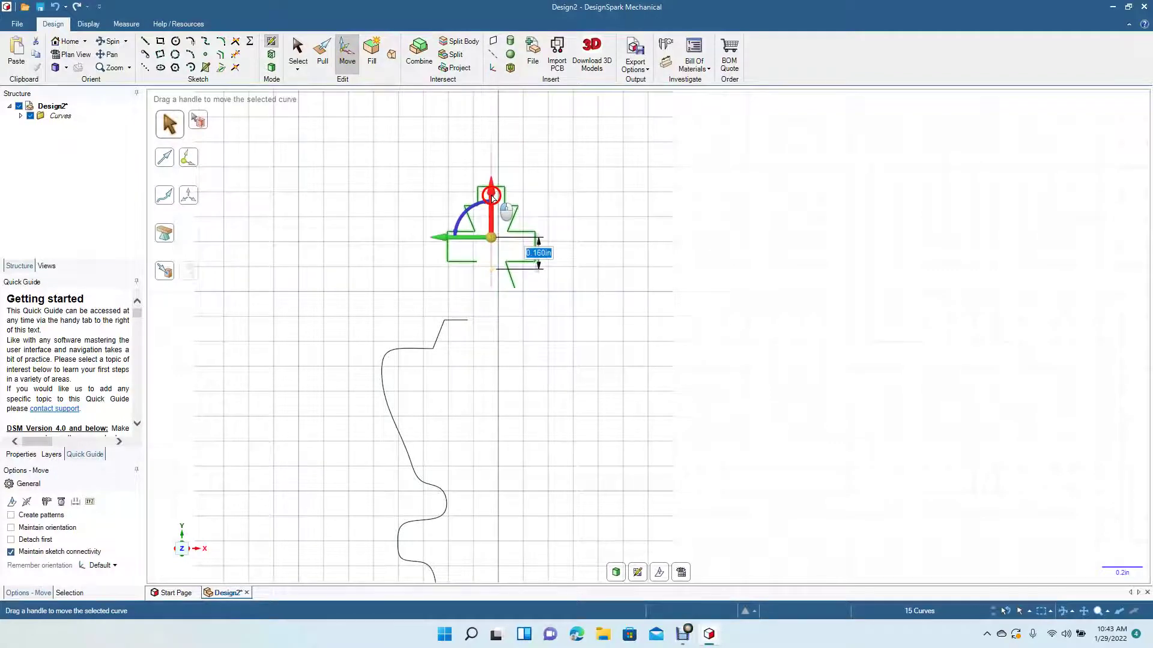
left_click(573, 314)
left_click(462, 327)
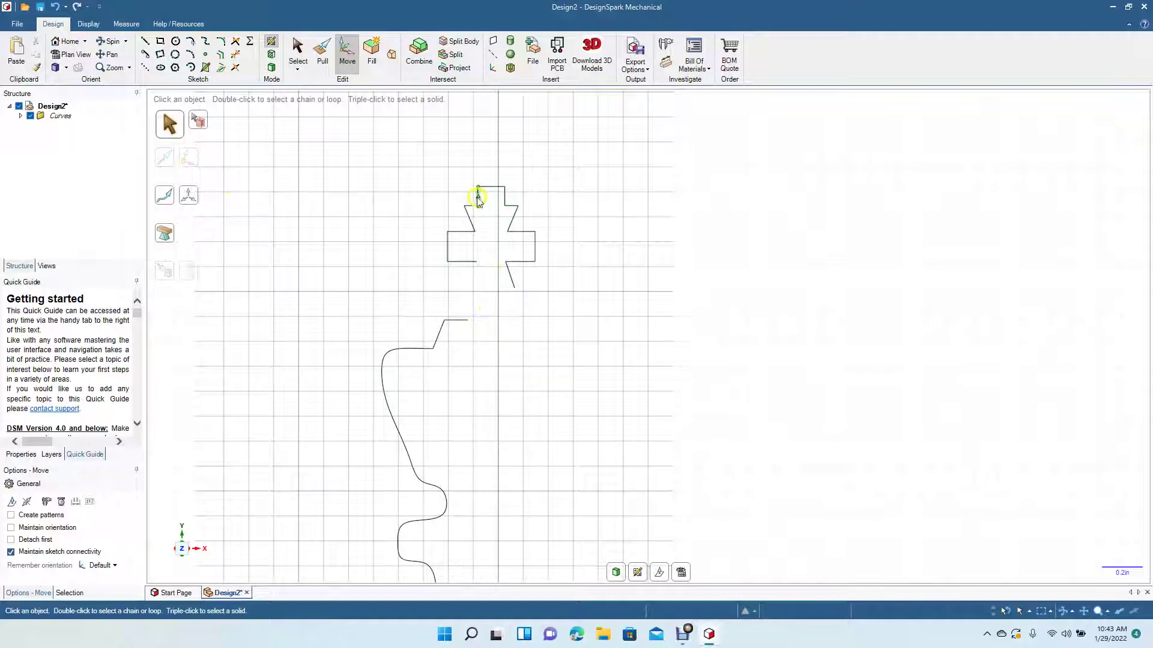
- Draw a vertical guide line from the midpoint of the cross's top edge down past the body profile's top line
left_click(145, 40)
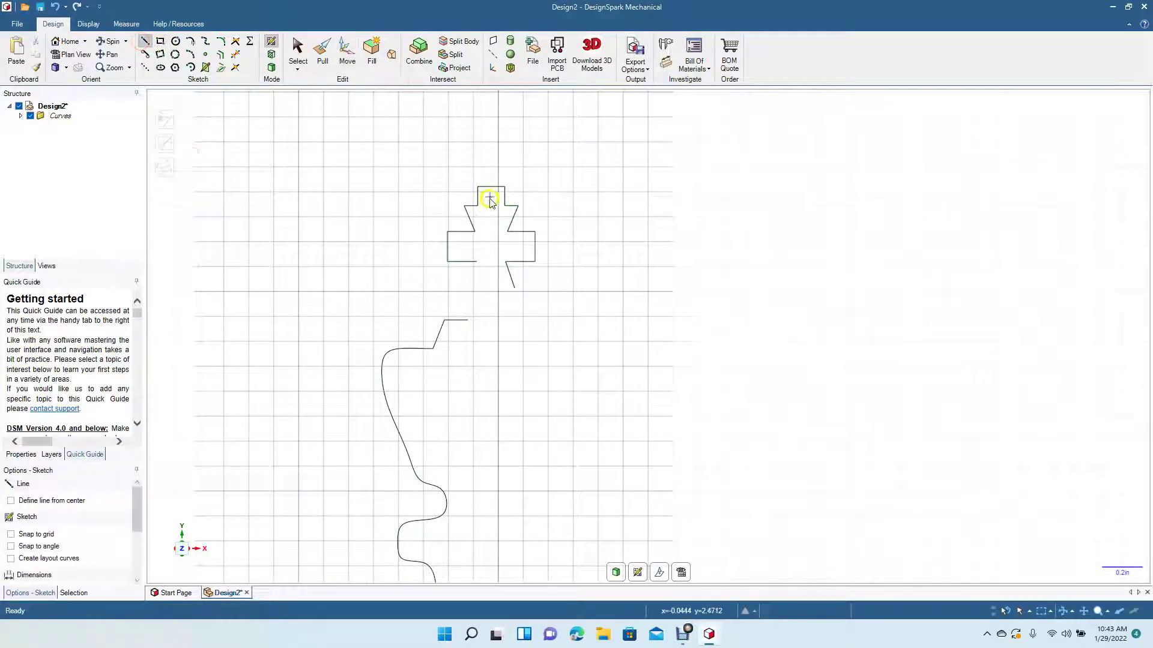
left_click(492, 188)
left_click(492, 353)
left_click(297, 47)
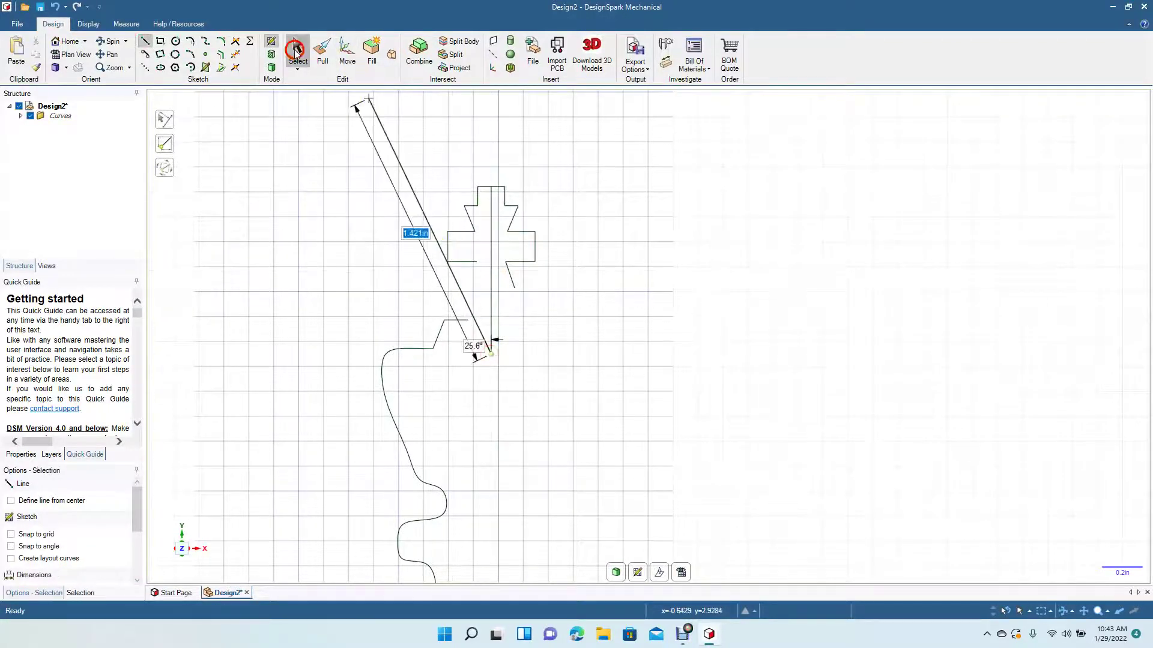
left_click(628, 312)
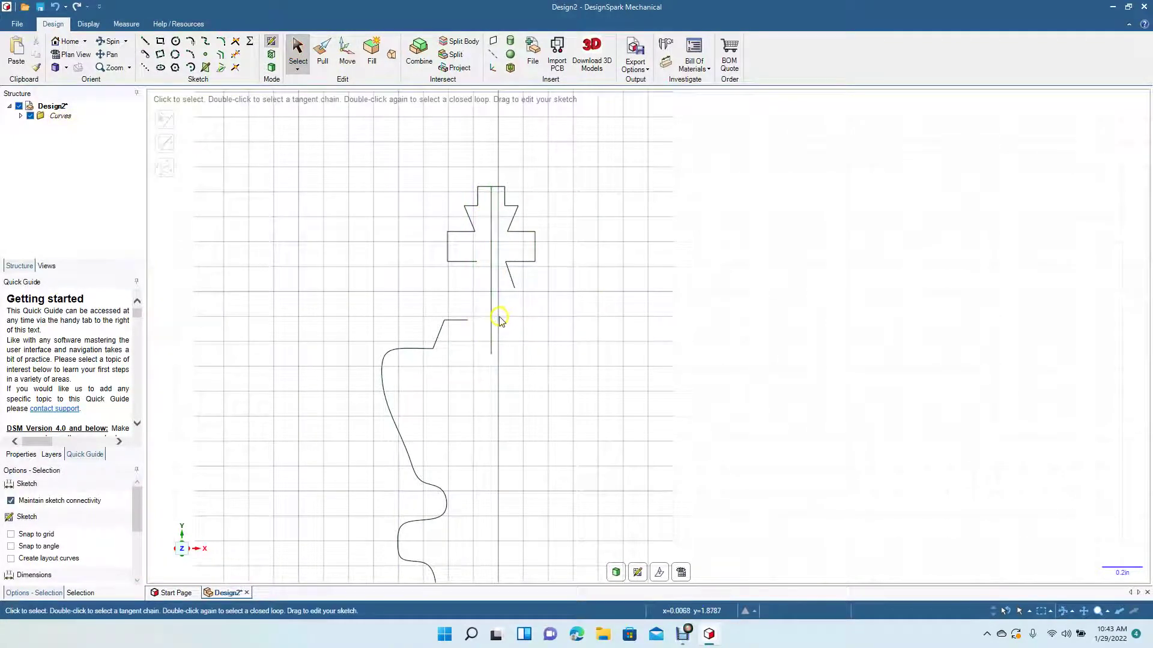
- Replace the short line on top of the cap with a horizontal line reaching the vertical guide line
left_click(457, 321)
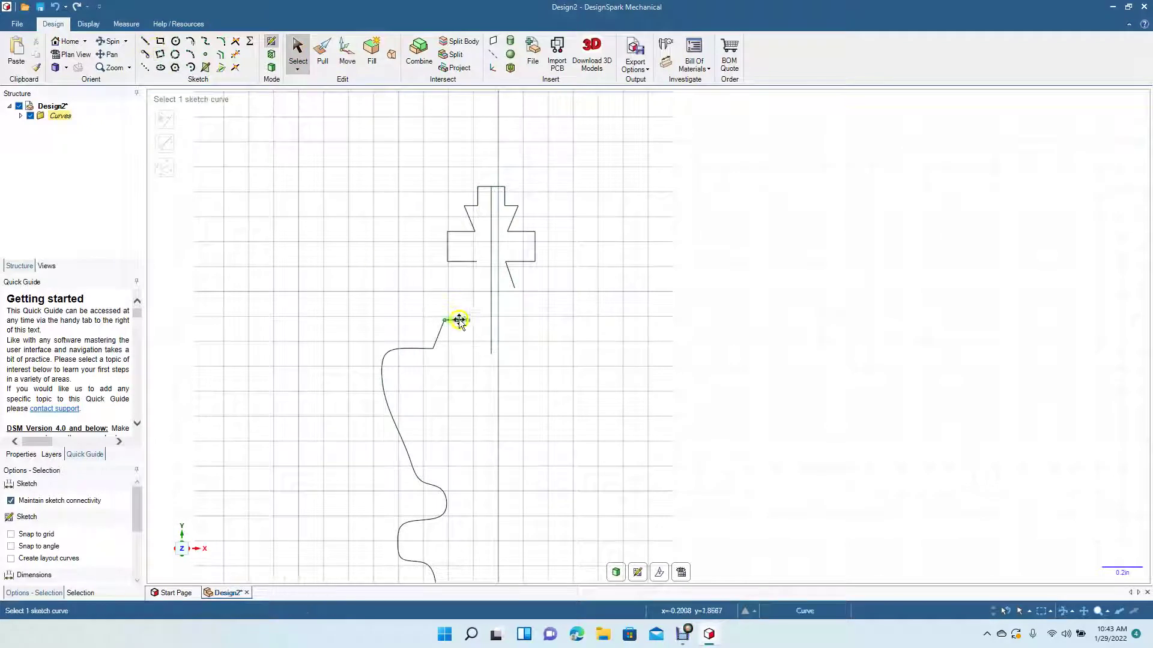
key("Delete")
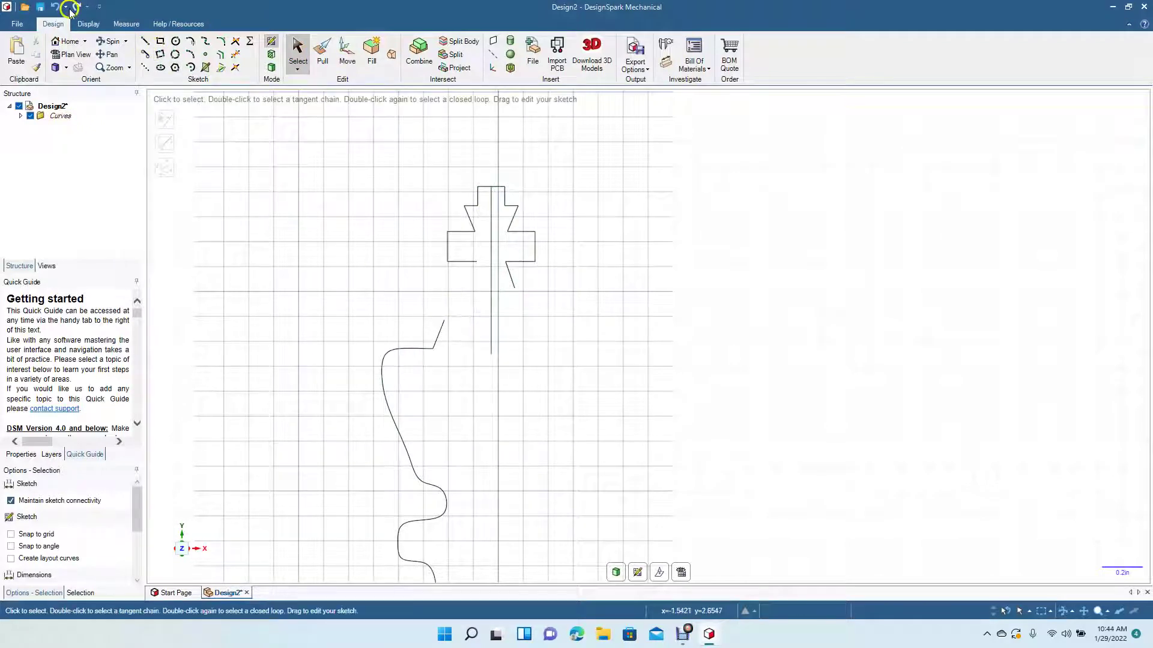
left_click(145, 42)
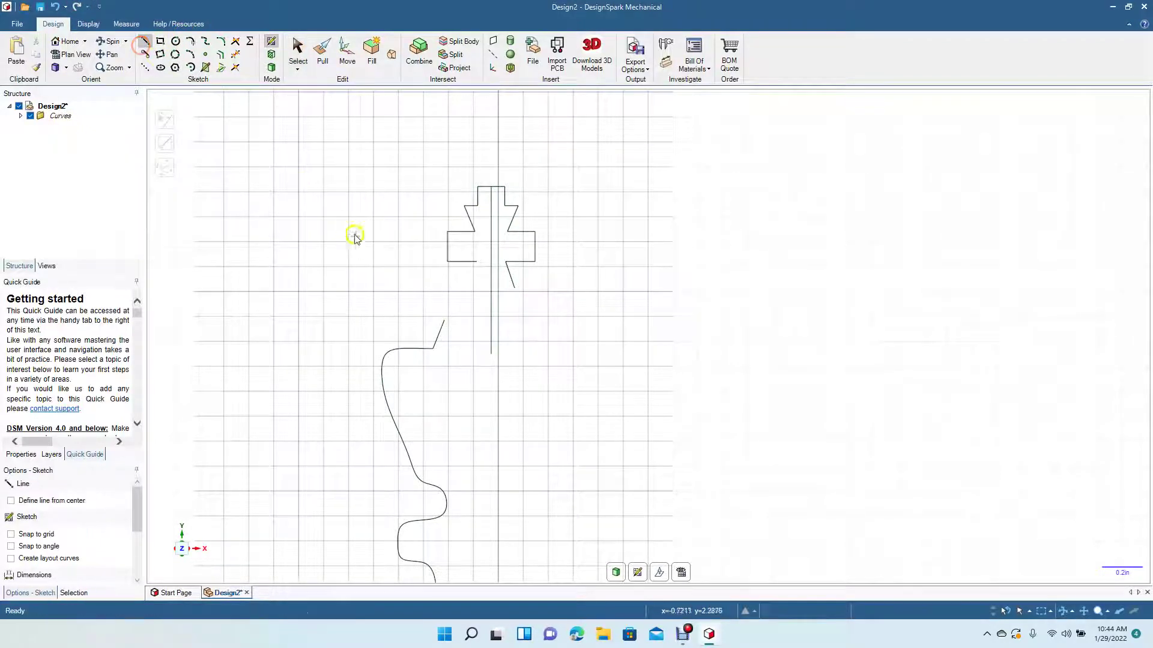
left_click(445, 321)
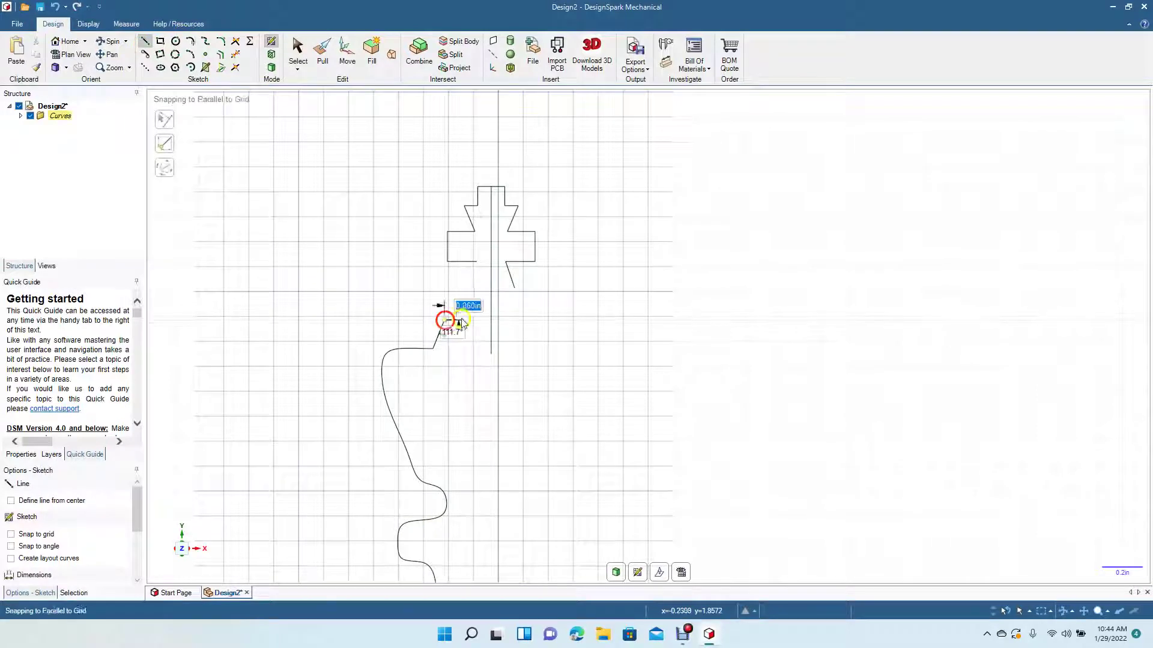
left_click(492, 323)
- Trim away both parts of the vertical guide line above and below the cap's top line
left_click(235, 53)
left_click(492, 257)
left_click(492, 349)
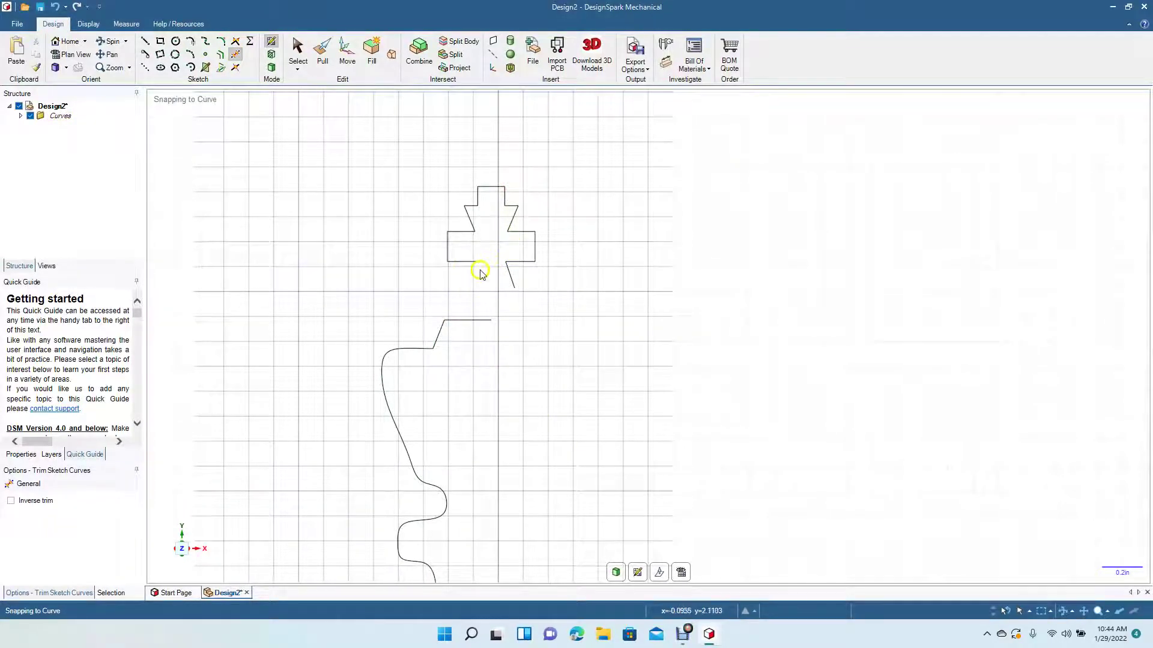
- Draw a vertical line from the open end of the cap's top line down to the base, closing the half profile
scroll(537, 311, "down", 5)
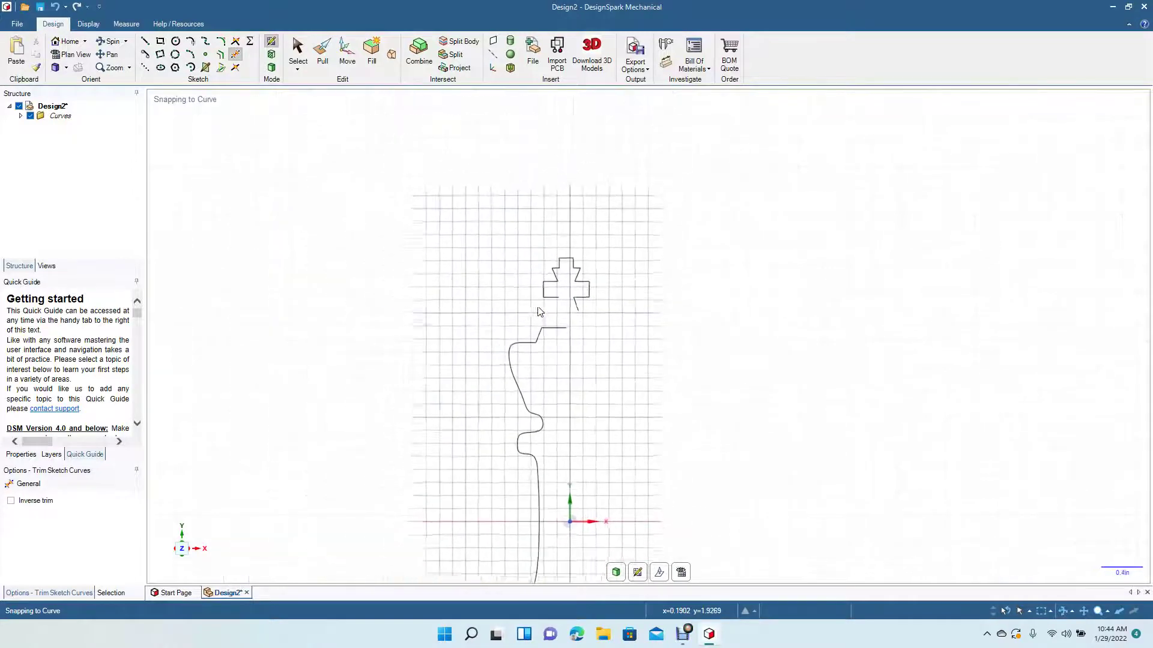
left_click(175, 55)
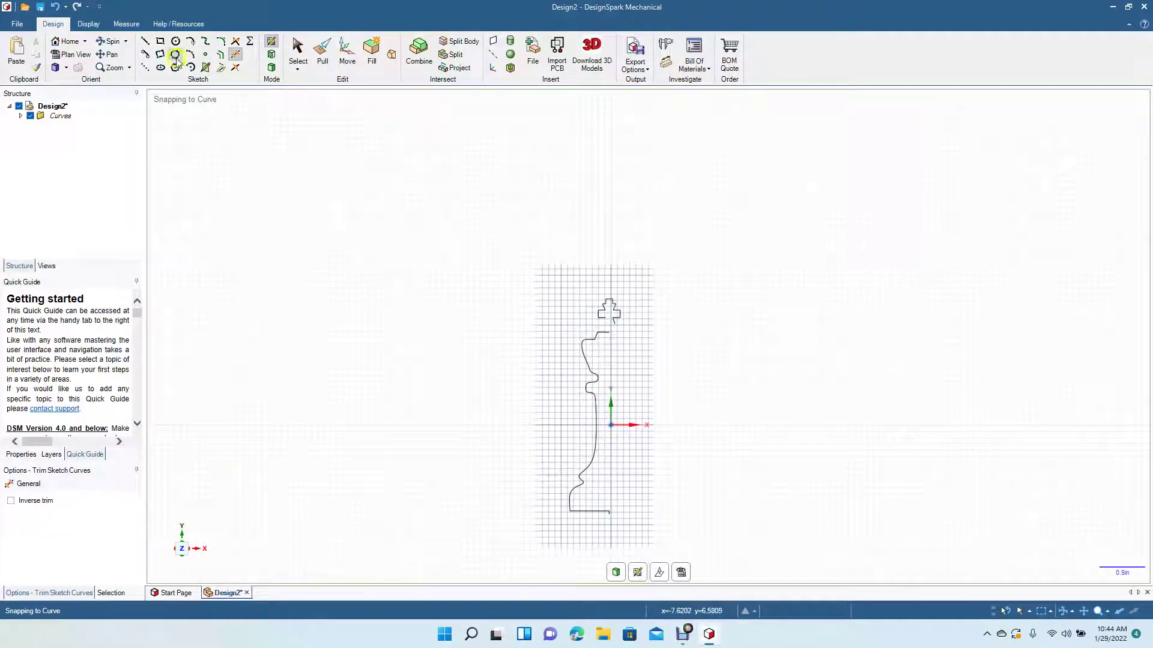
left_click(146, 42)
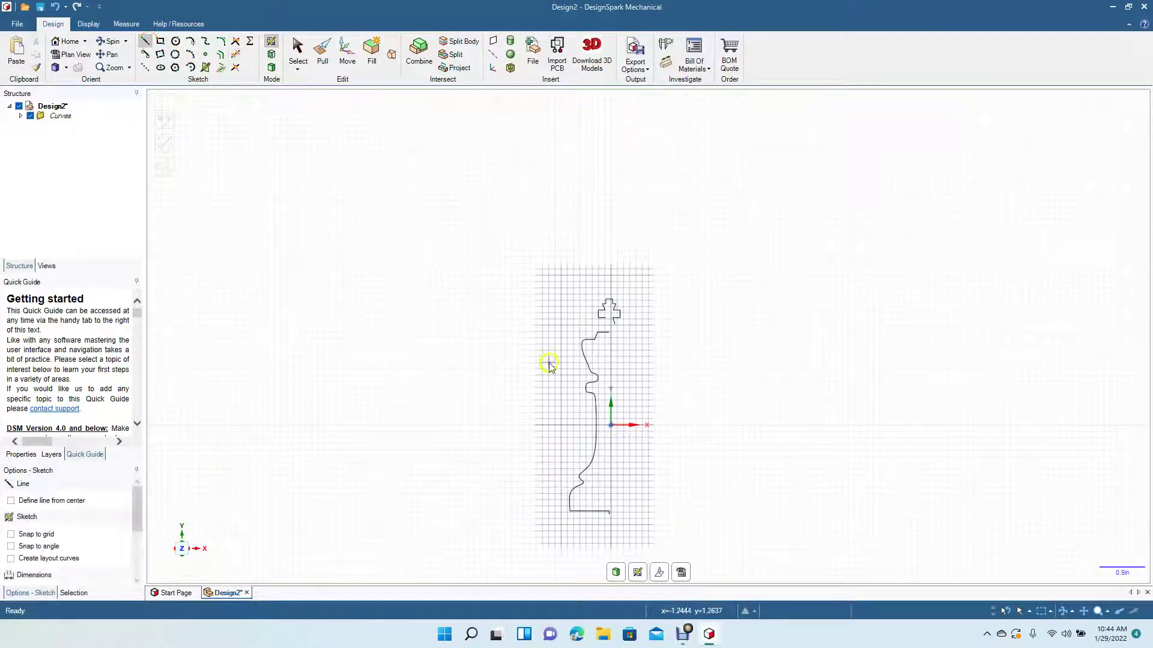
left_click(610, 334)
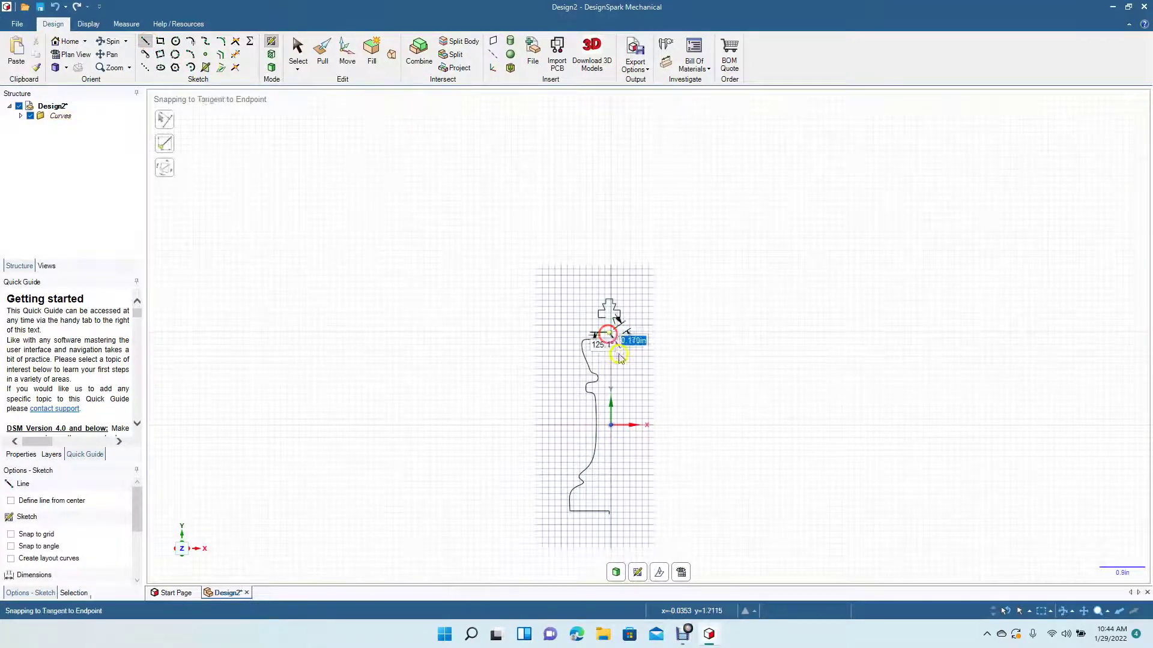
left_click(610, 515)
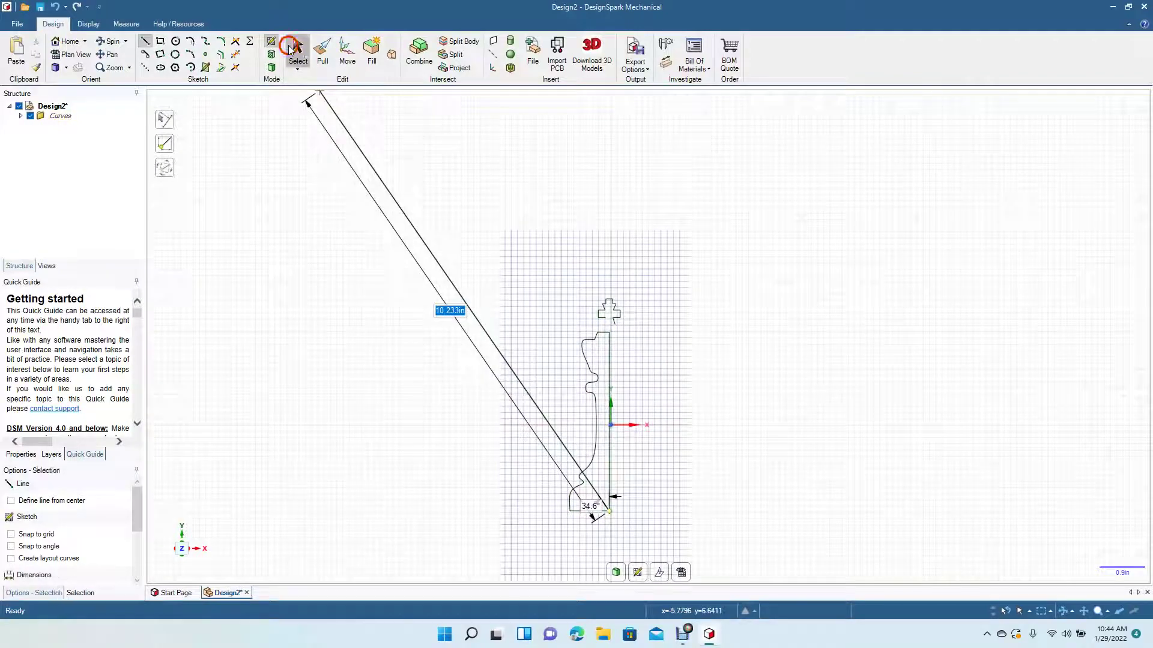
left_click(297, 48)
- Trim away the short vertical stub that extends below the base line of the profile
scroll(597, 442, "up", 3)
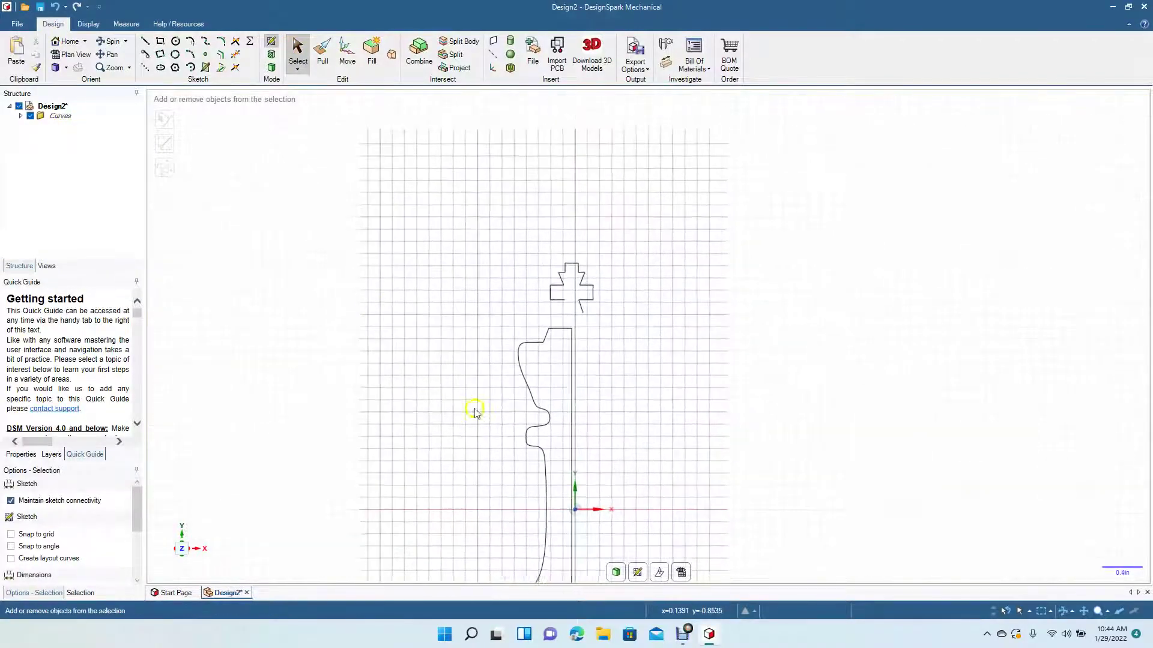
left_click(108, 54)
left_click_drag(362, 425, 350, 264)
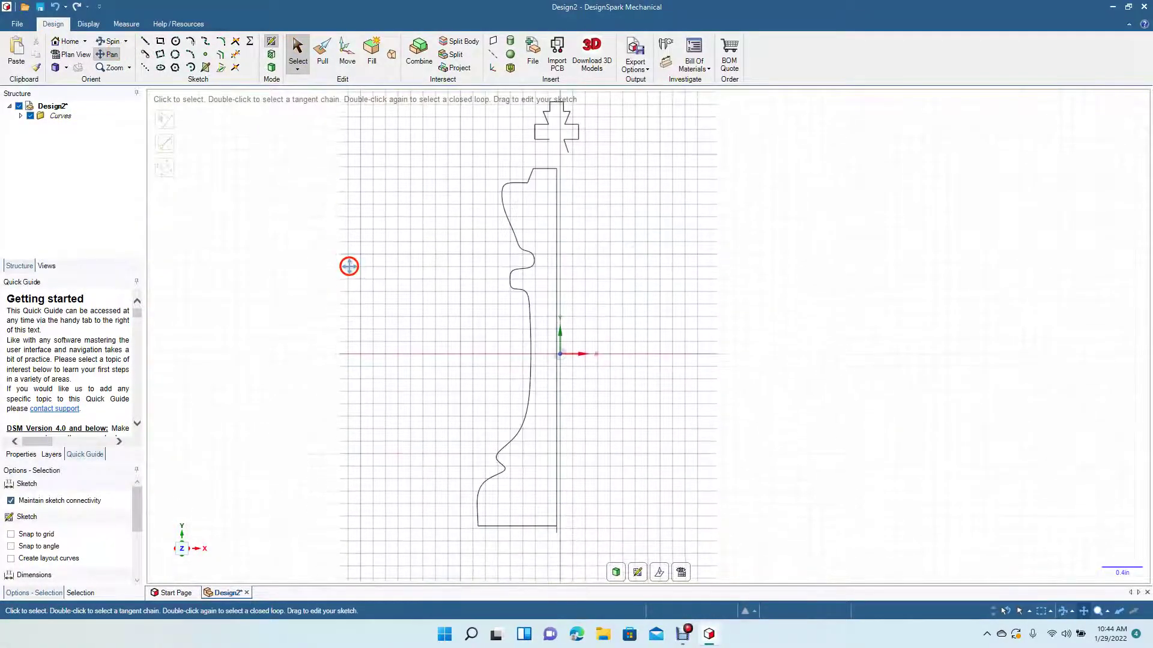
left_click(235, 54)
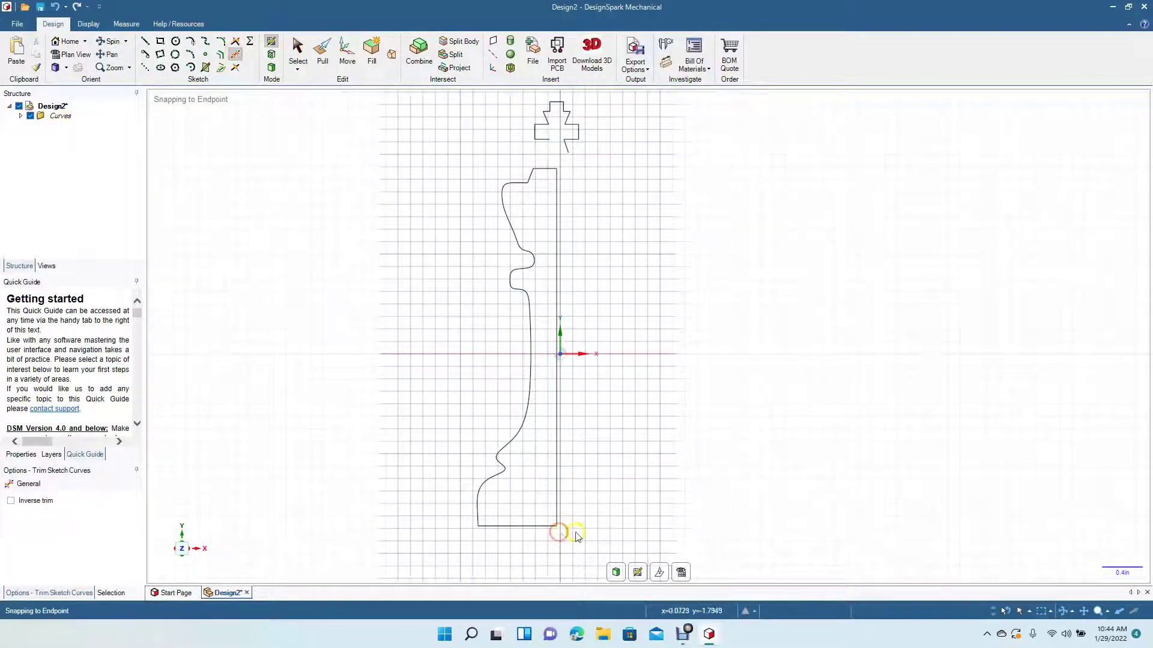
left_click(297, 47)
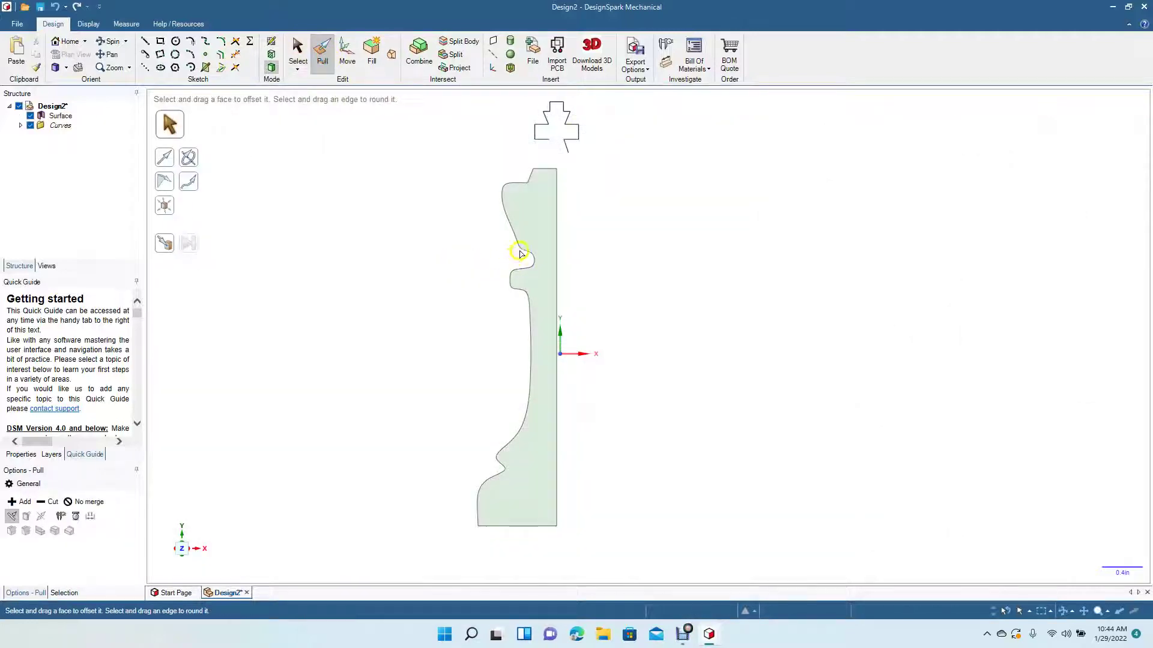
- Revolve the closed profile face a full turn around its straight vertical edge with Pull to make the body solid
left_click(550, 224)
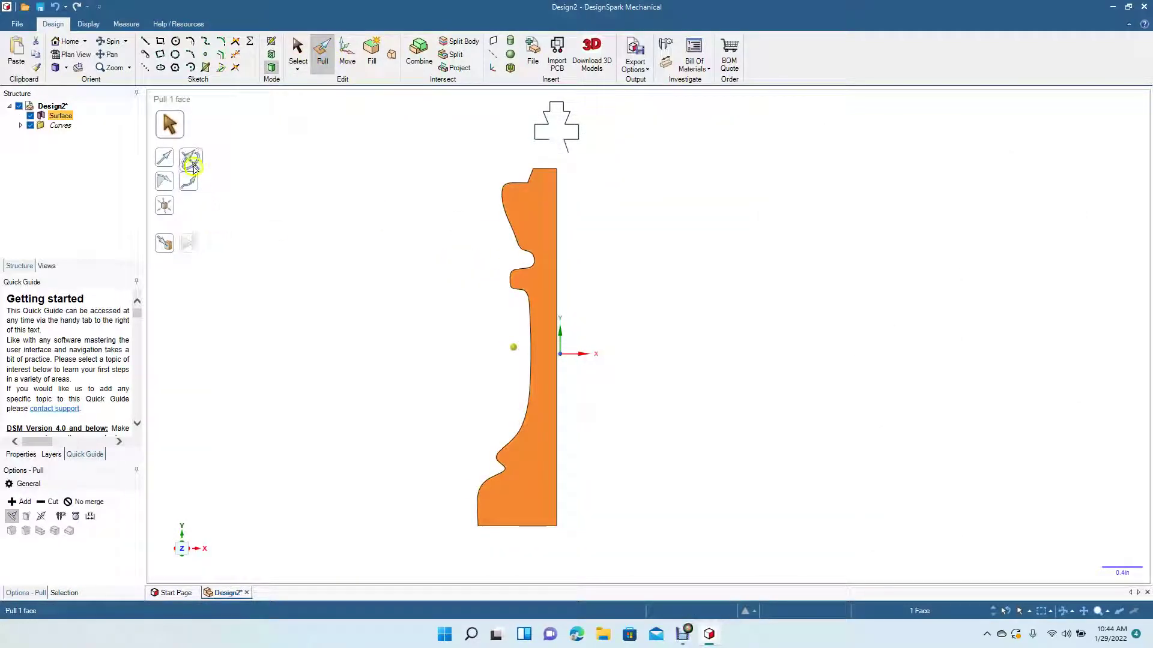
left_click(191, 158)
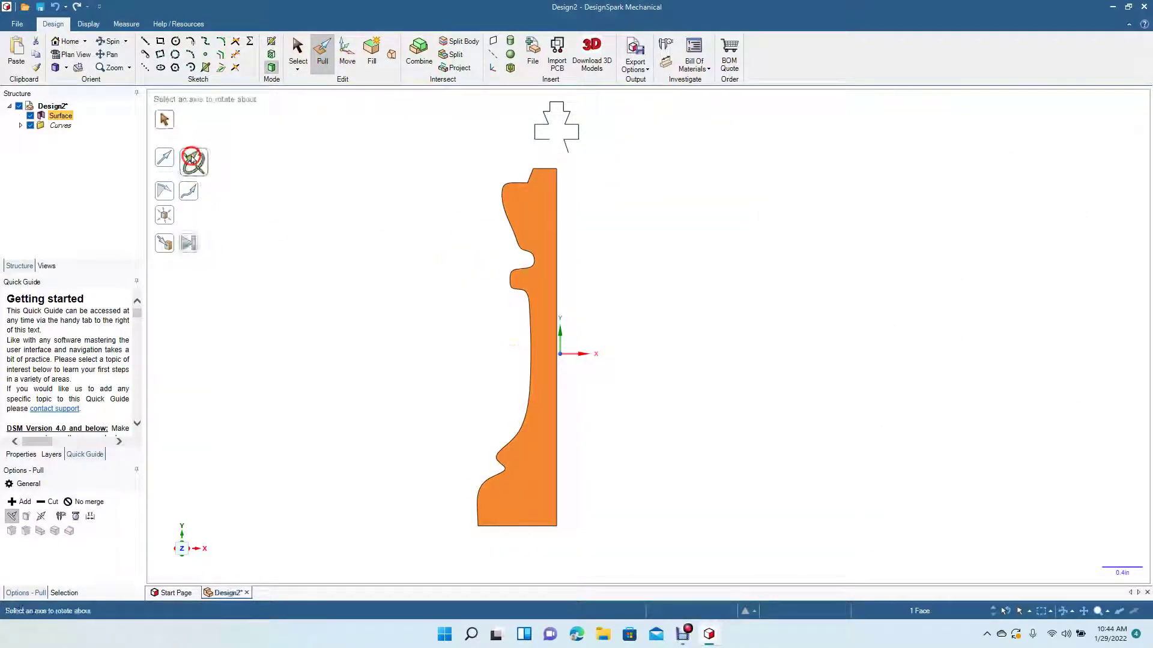
left_click(556, 292)
left_click(189, 244)
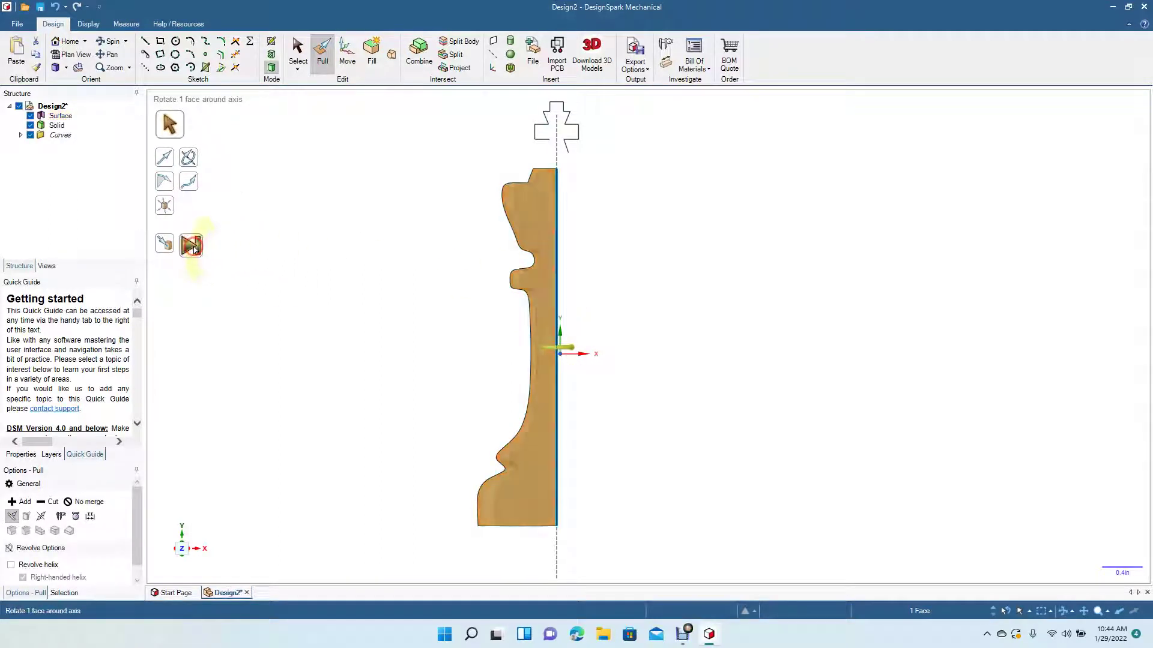
left_click(299, 47)
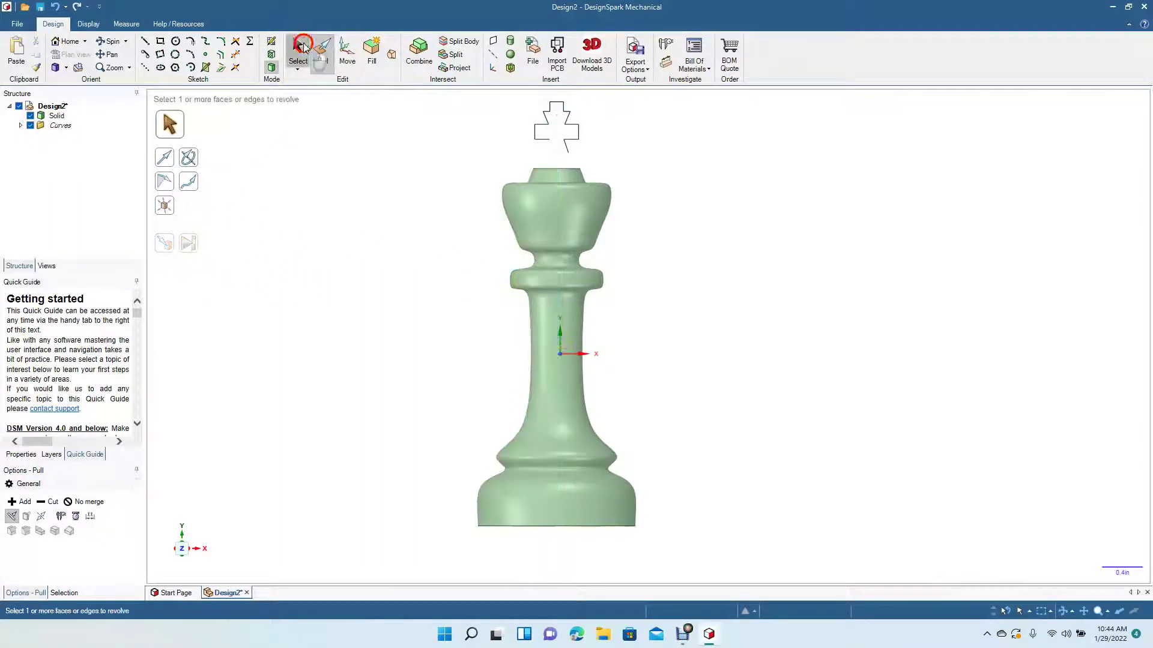
- Examine the revolved body, its central axis and the gap at the underside of the cross
left_click(390, 262)
left_click(565, 268)
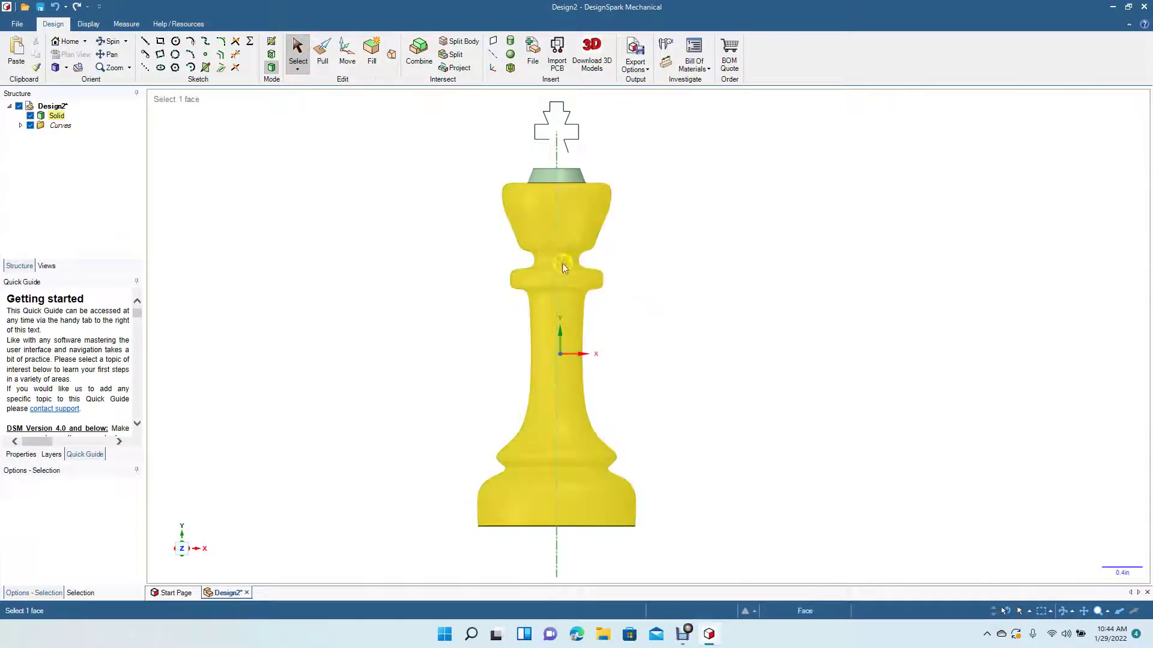
left_click(377, 210)
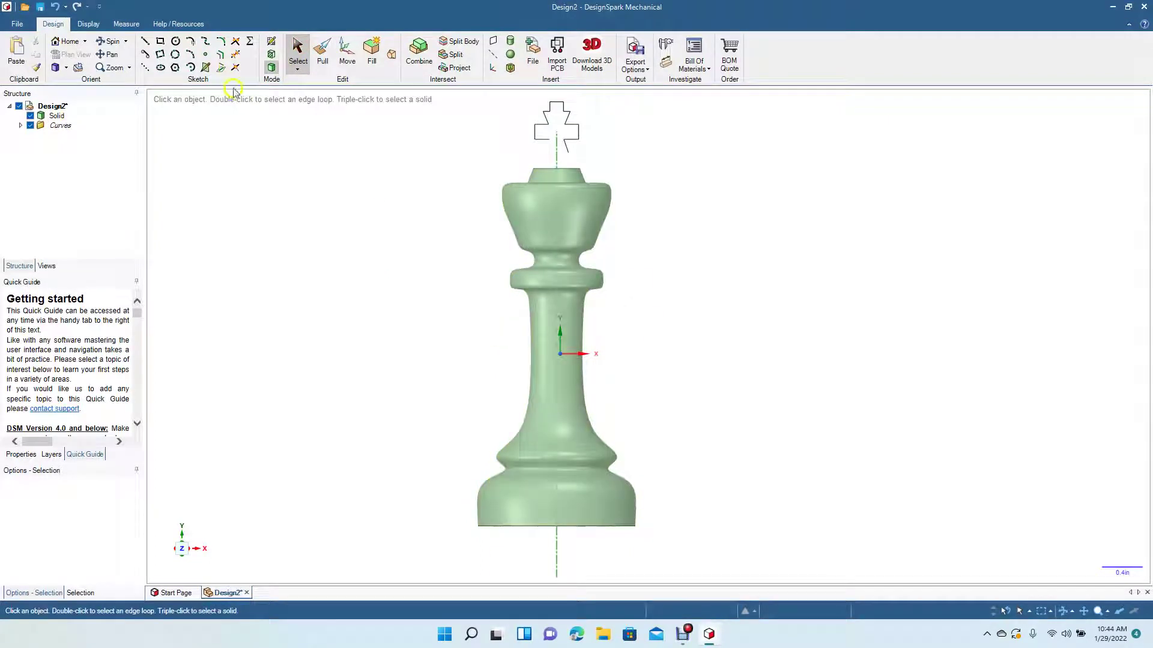
left_click(117, 54)
left_click_drag(479, 232, 433, 409)
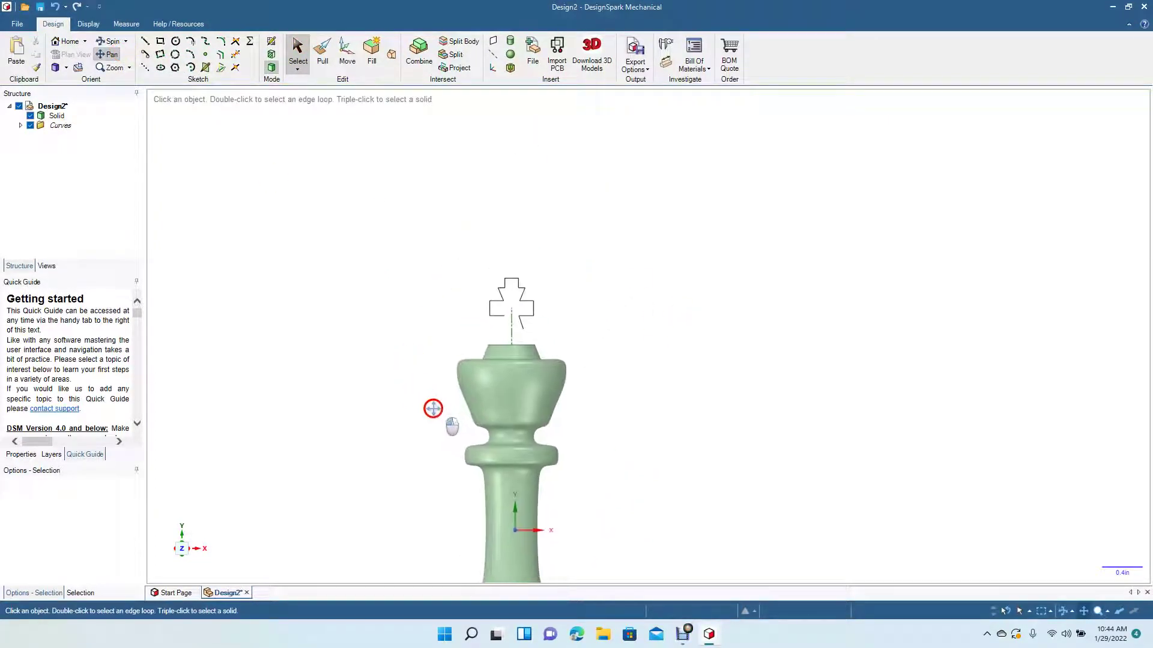
middle_click_drag(494, 318, 494, 325, "ctrl")
left_click(289, 45)
right_click(375, 308)
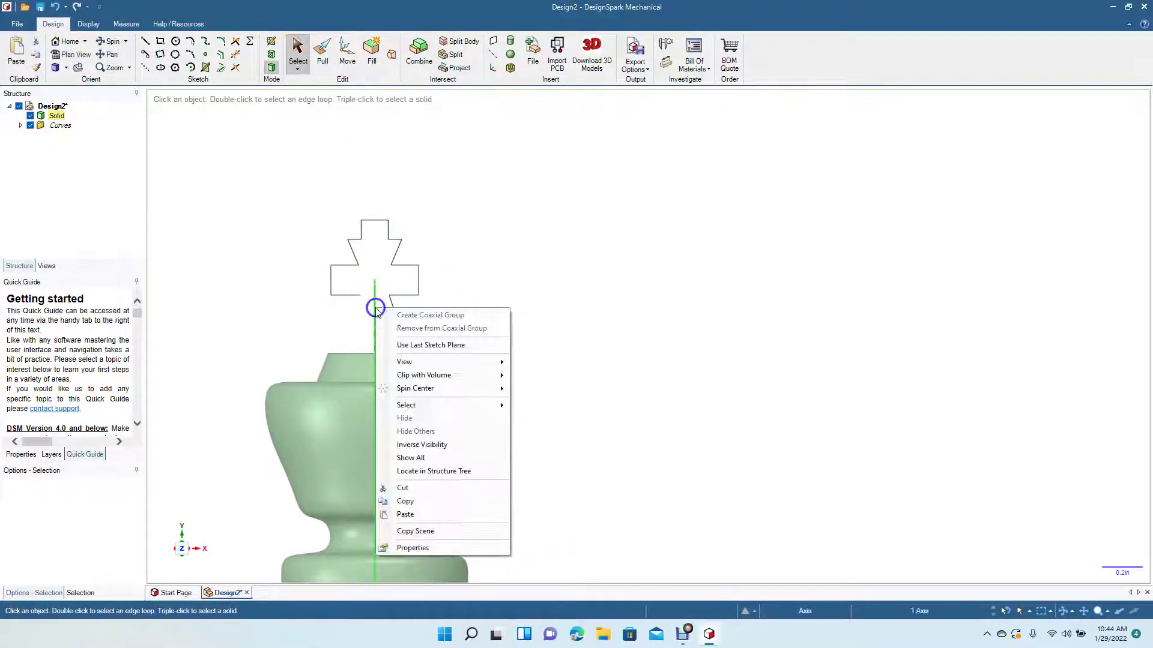
left_click(355, 312)
left_click(350, 295)
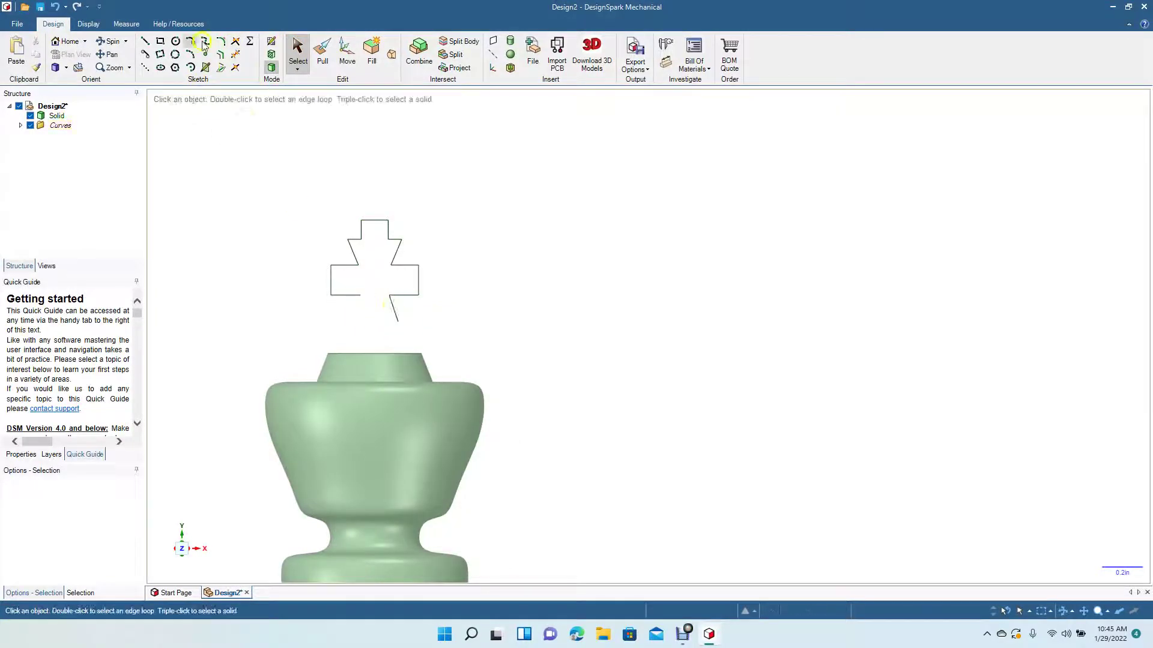
- Try to start a line at the open inner end of the cross's lower-left edge
left_click(145, 41)
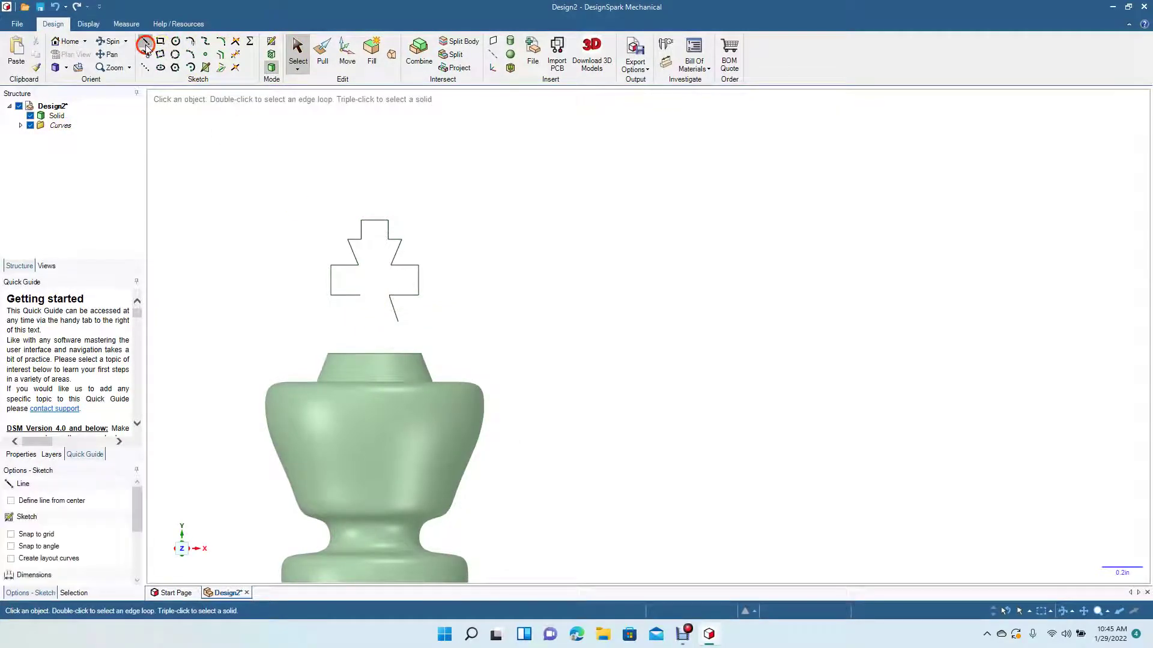
left_click(359, 296)
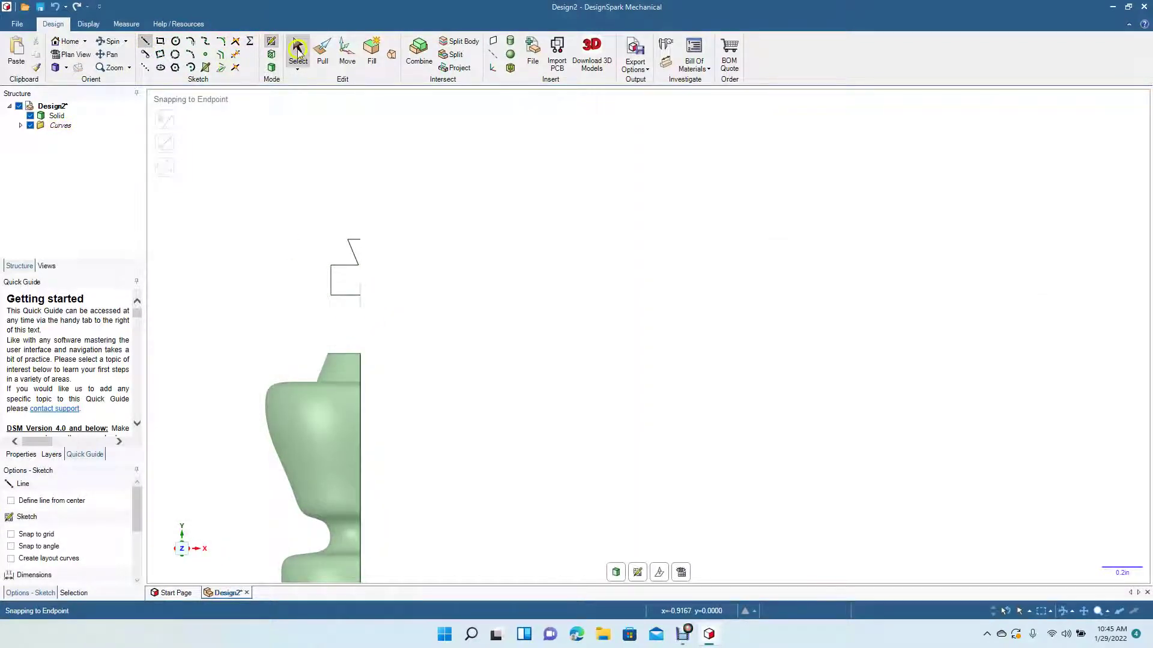
left_click(299, 52)
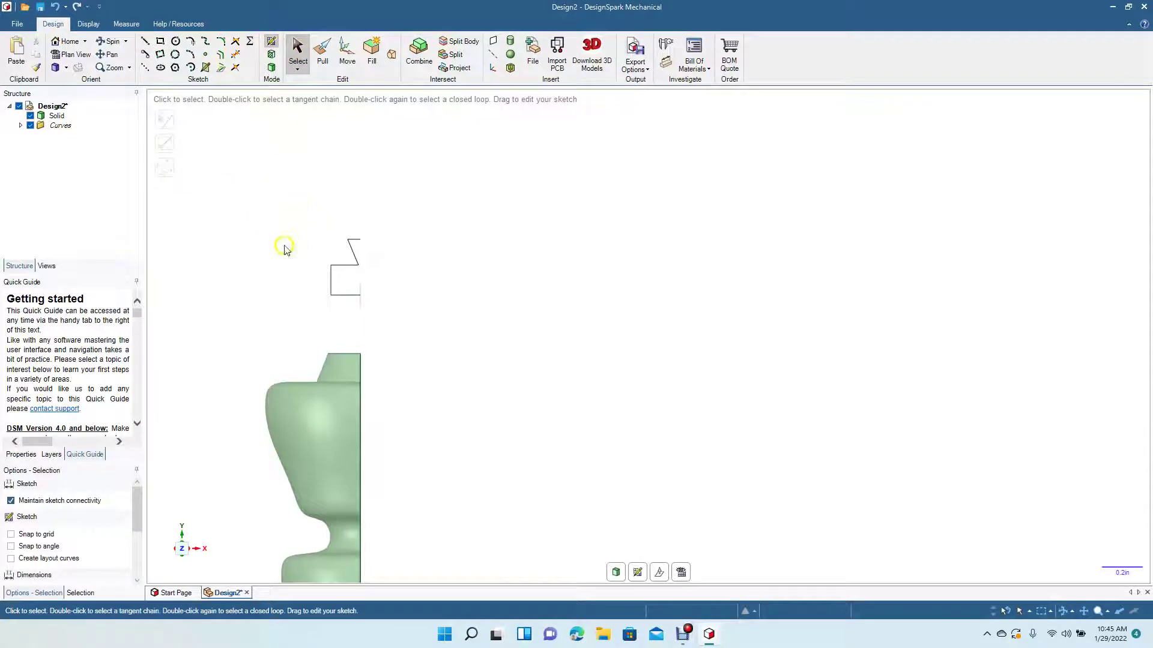
left_click(271, 69)
- Try the line again with the end point of the cross's lower-left edge selected first
left_click(361, 294)
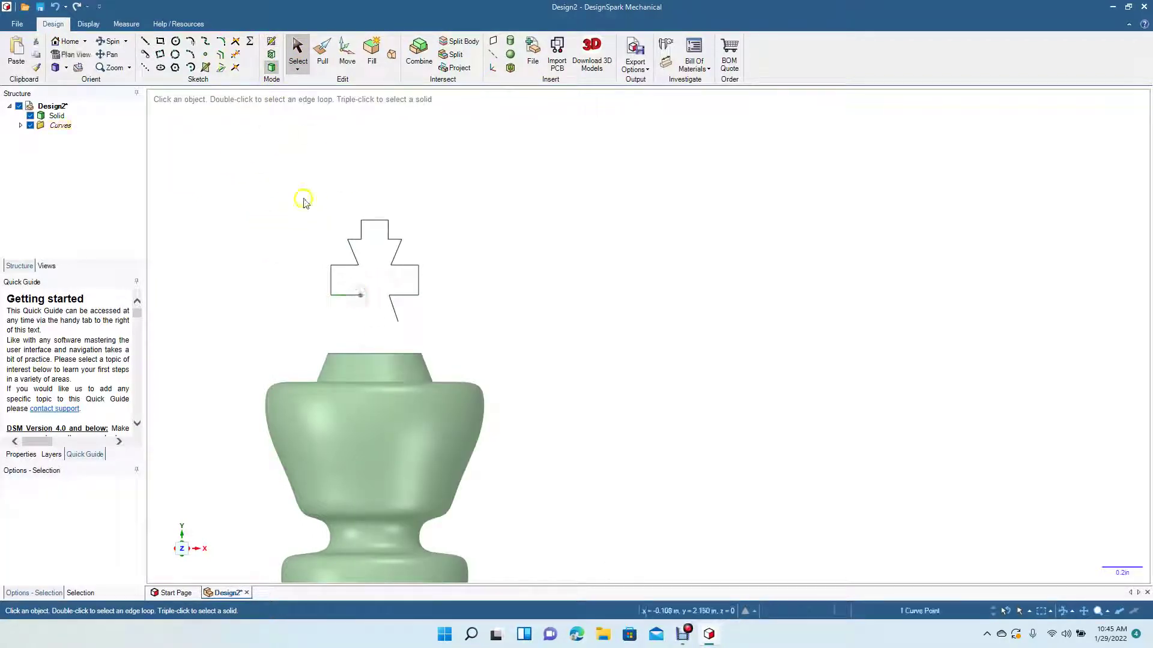
left_click(144, 42)
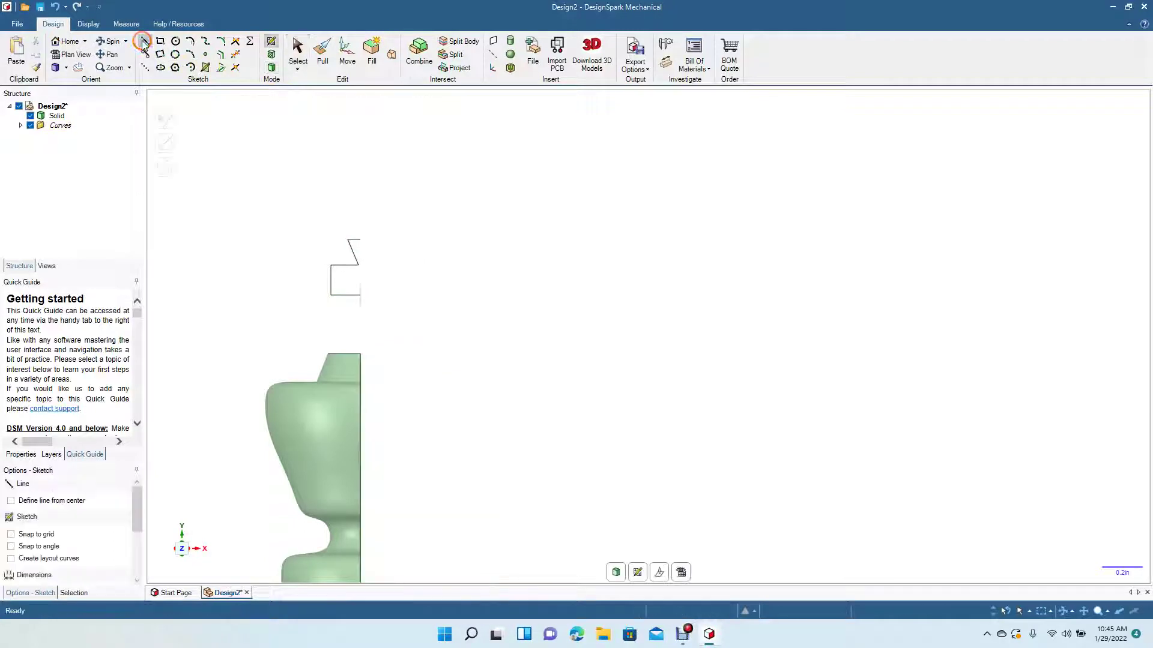
left_click(360, 295)
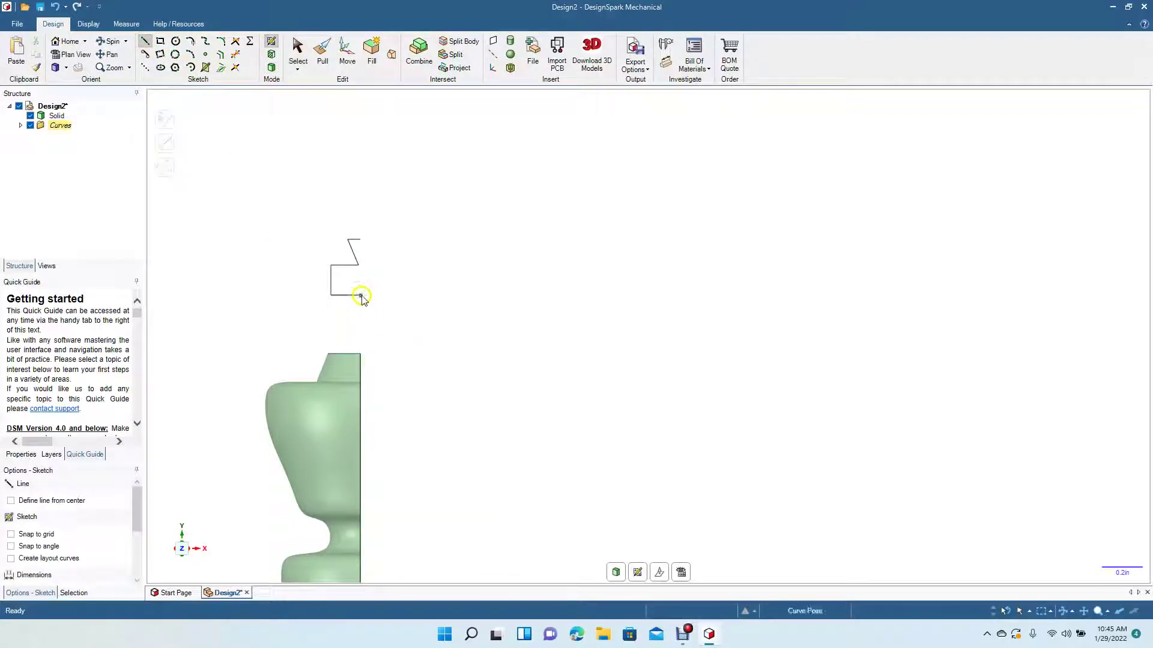
left_click(234, 319)
left_click(298, 51)
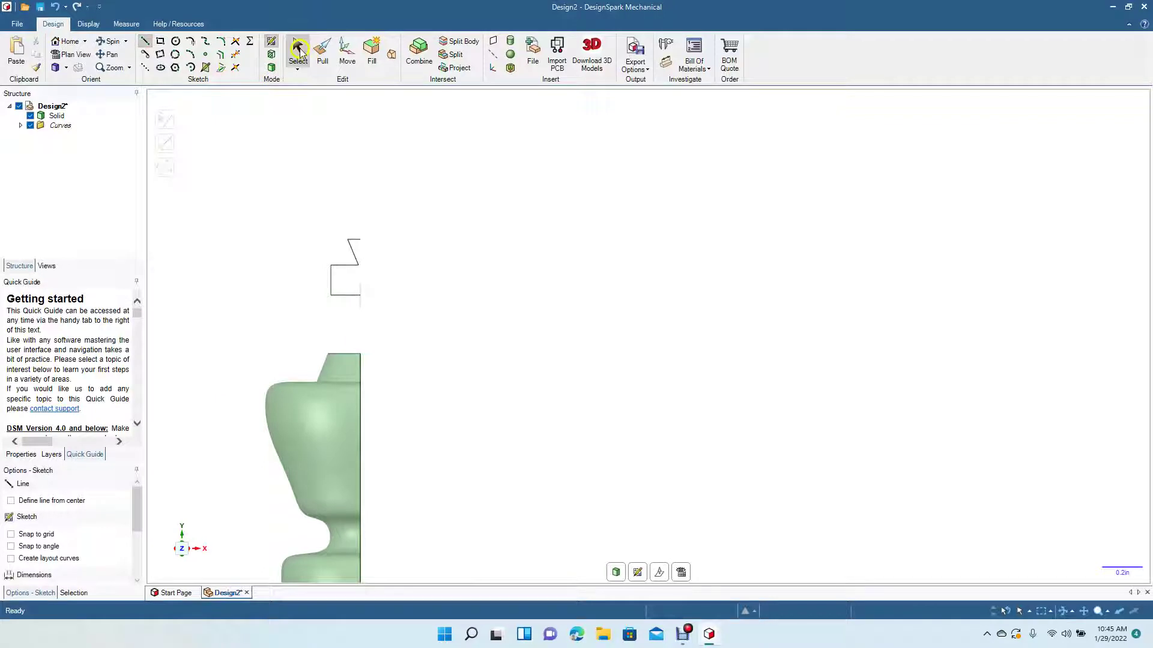
left_click(263, 186)
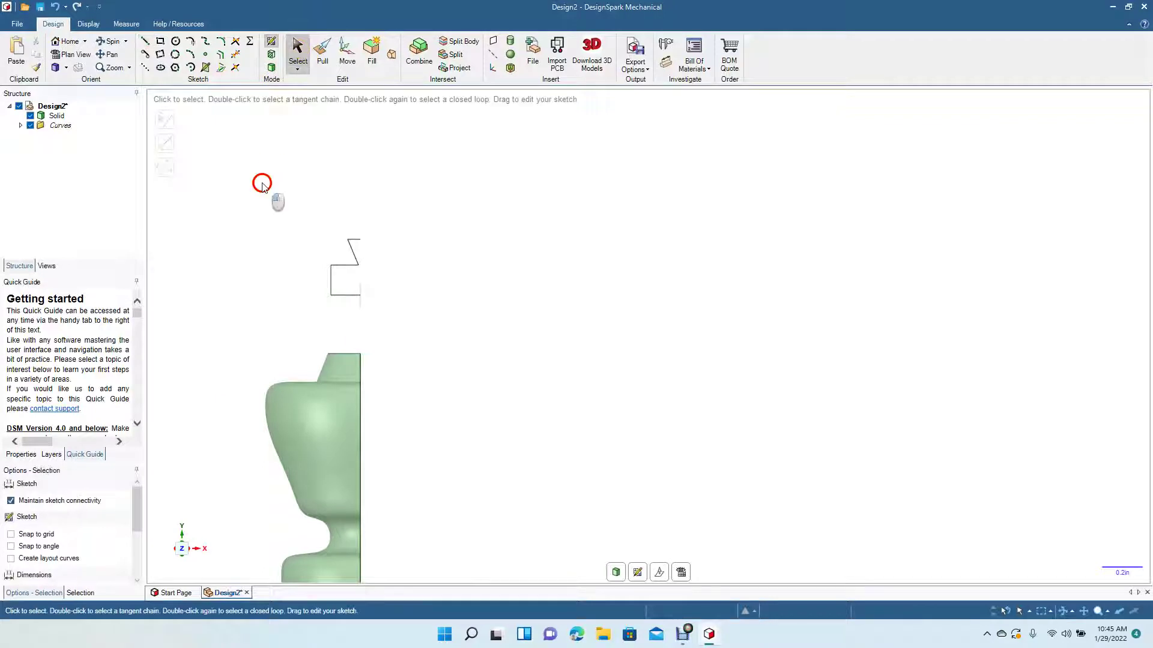
left_click(273, 69)
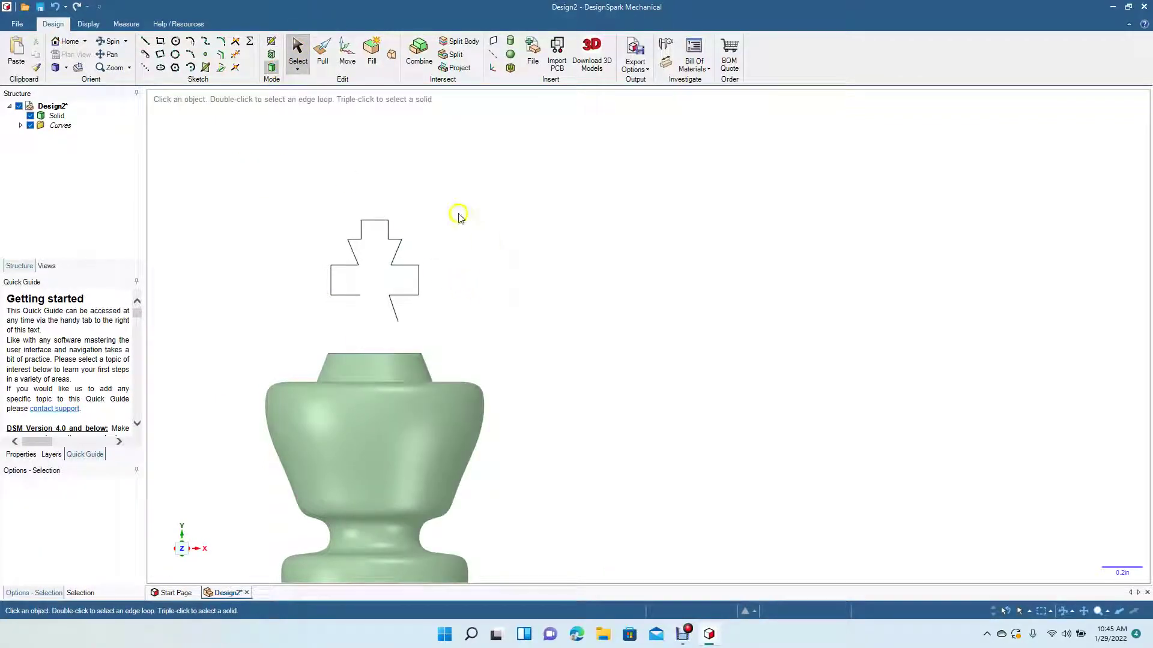
- Try to draw the line across the bottom gap of the cross after switching to Section mode
left_click(272, 56)
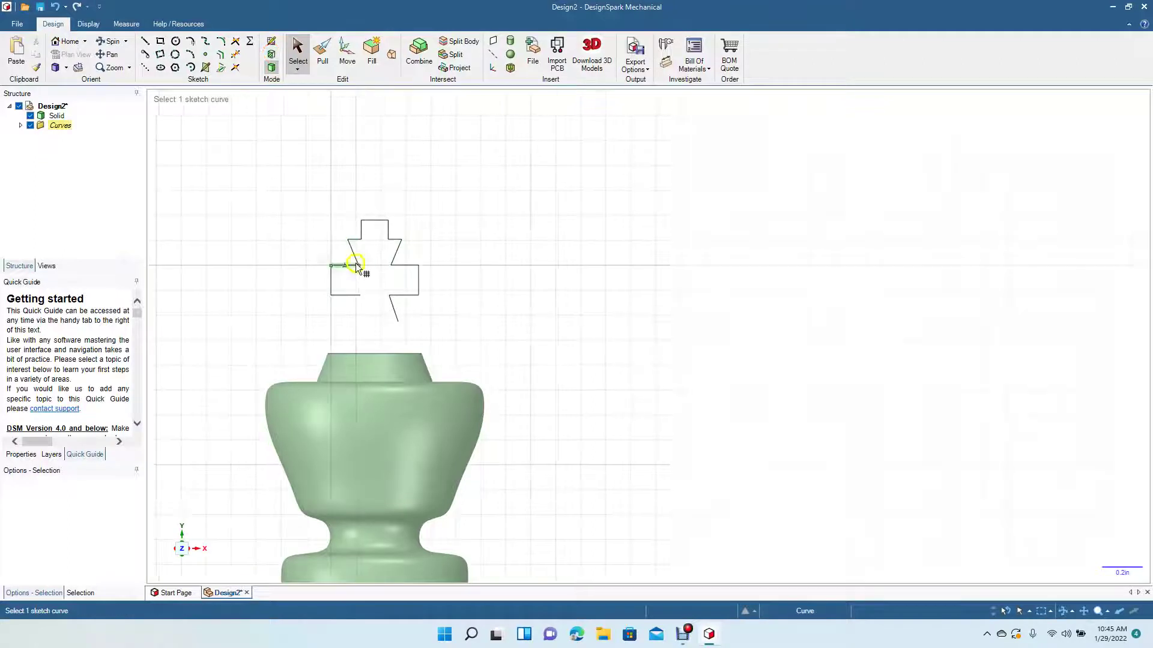
left_click(145, 40)
left_click(359, 293)
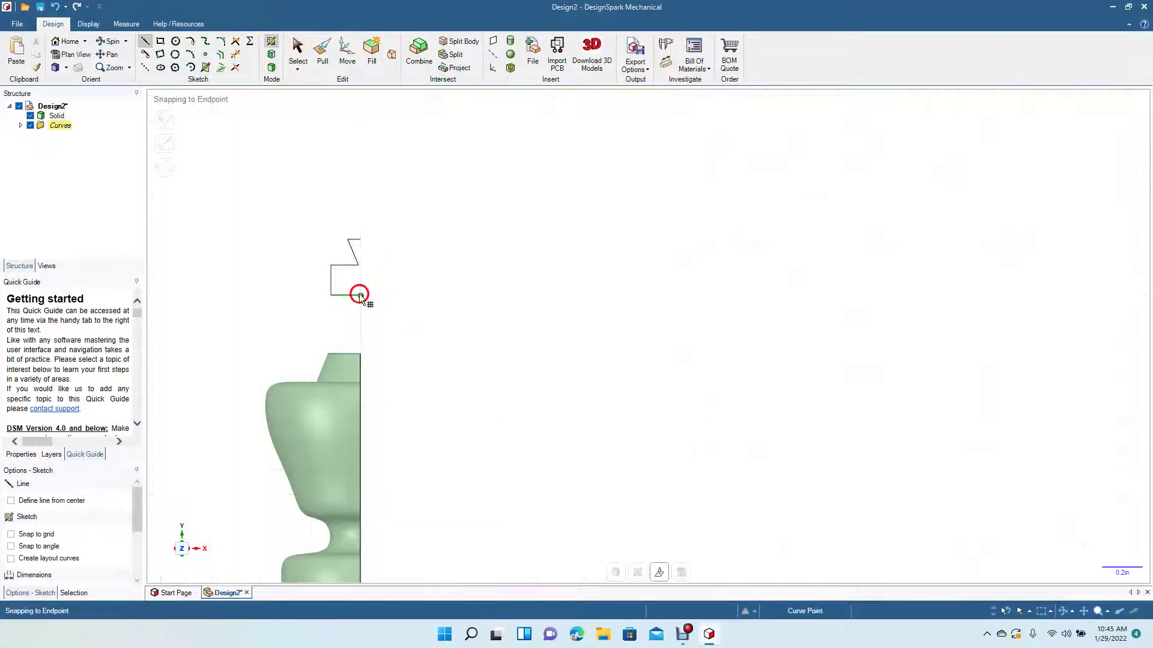
left_click(362, 296)
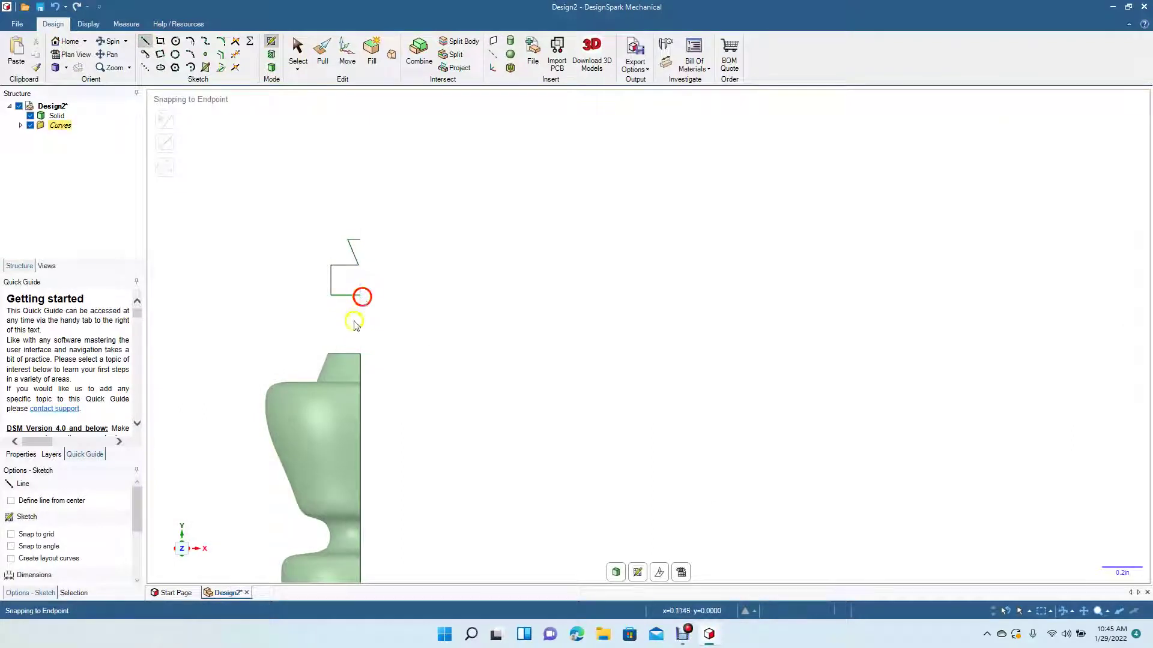
left_click(298, 48)
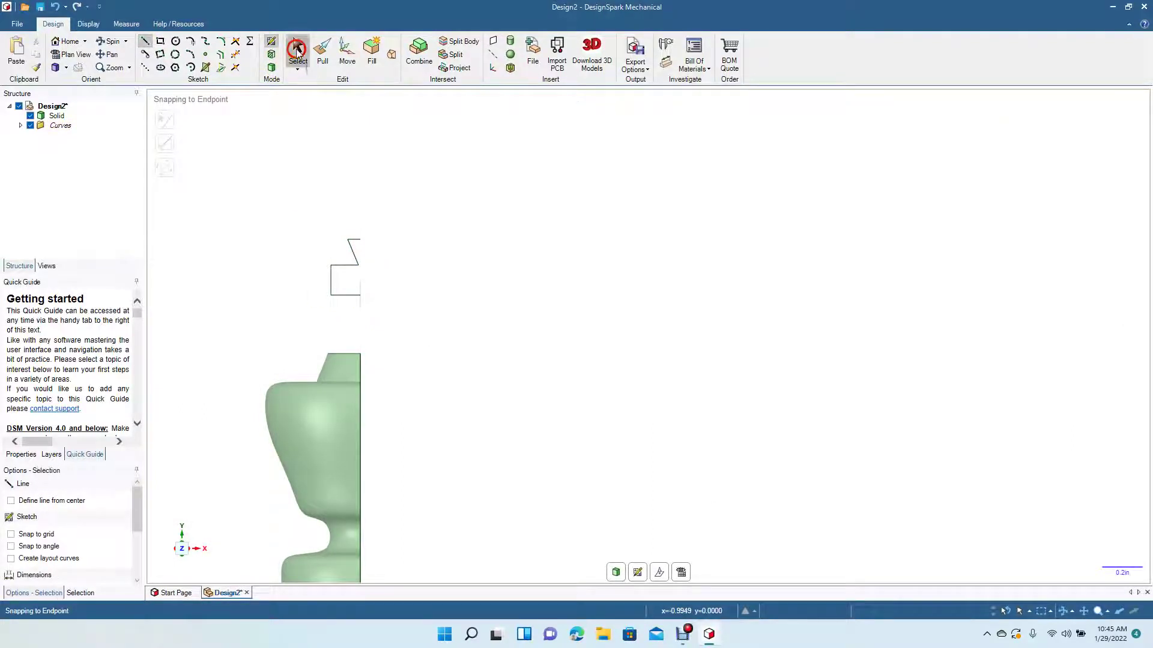
left_click(272, 67)
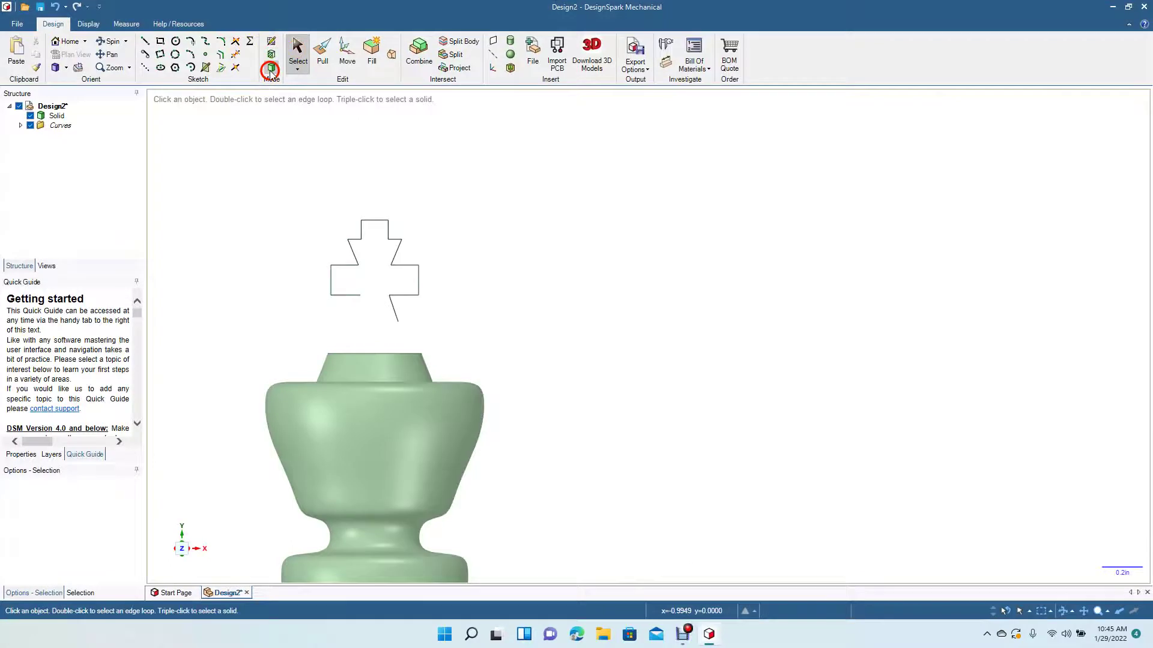
- Delete the slanted line hanging below the lower-right edge of the cross
left_click(394, 313)
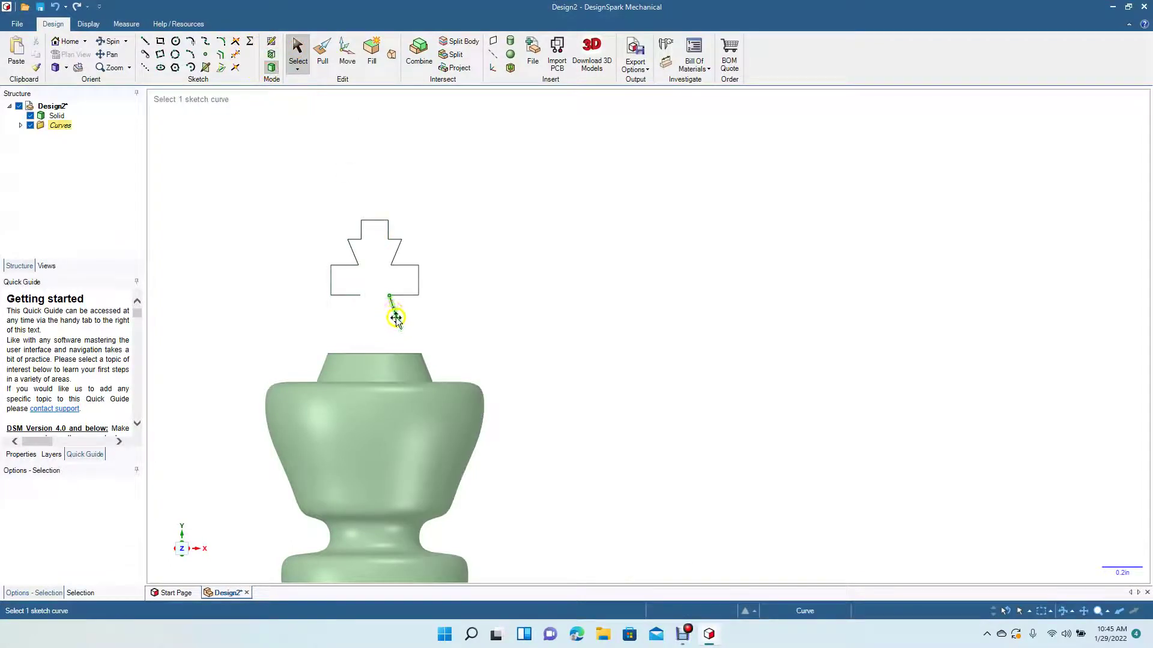
left_click(395, 296)
key("Delete")
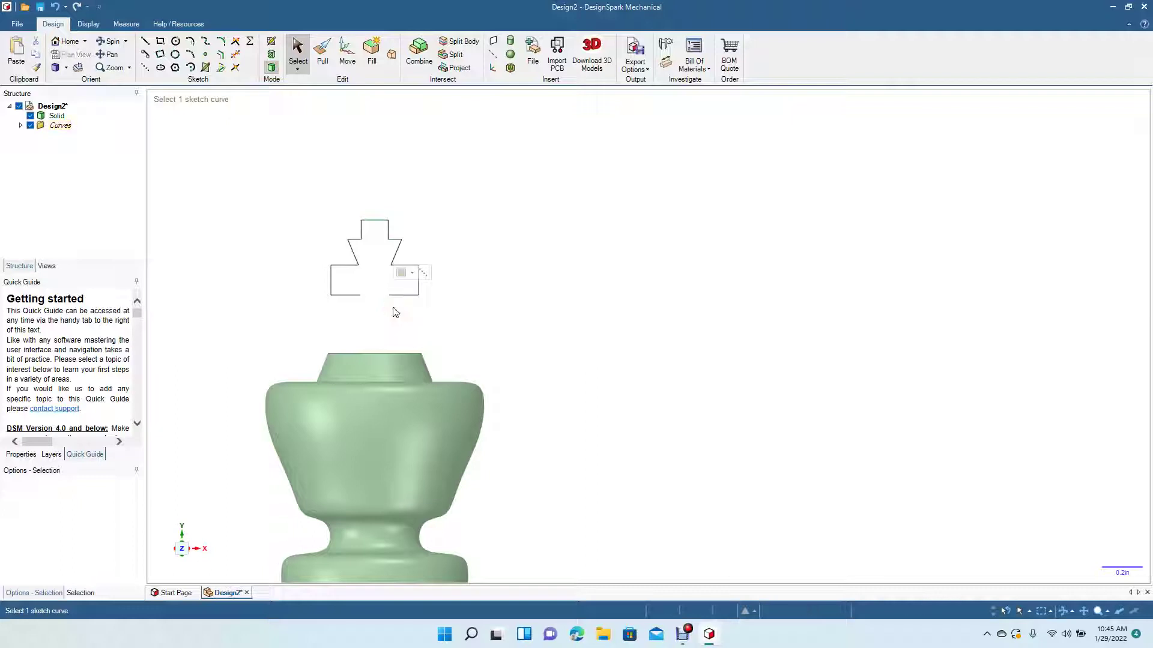
left_click(222, 44)
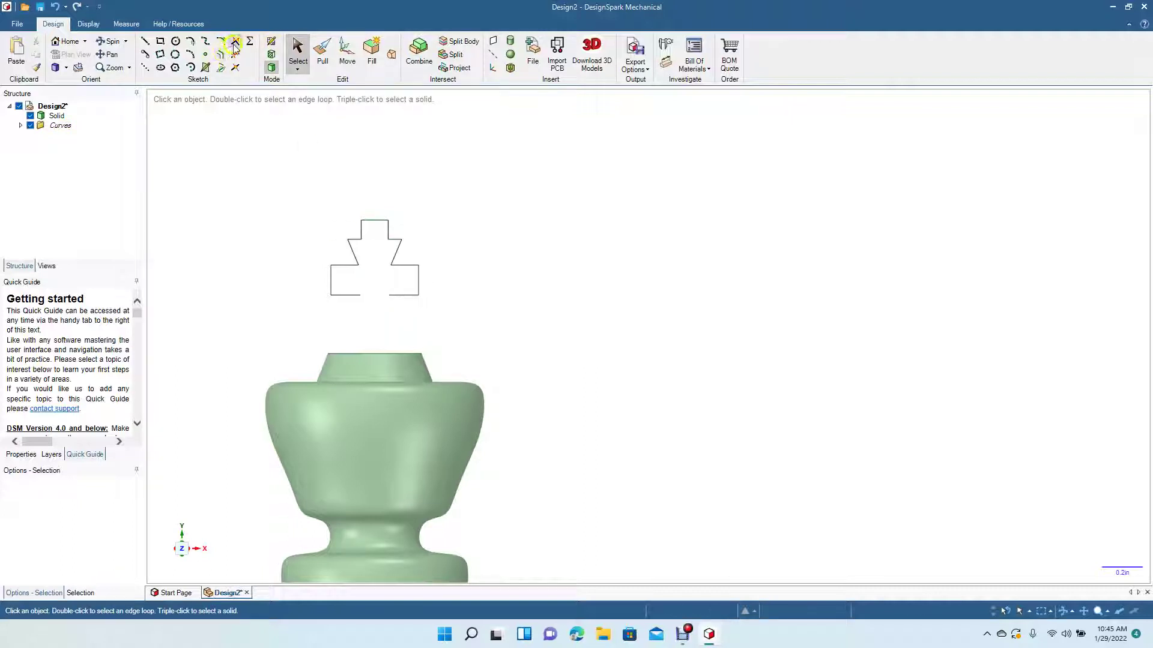
- Close the gap in the cross outline's bottom edge by extending its two lower segments until they meet
left_click(235, 45)
left_click(359, 296)
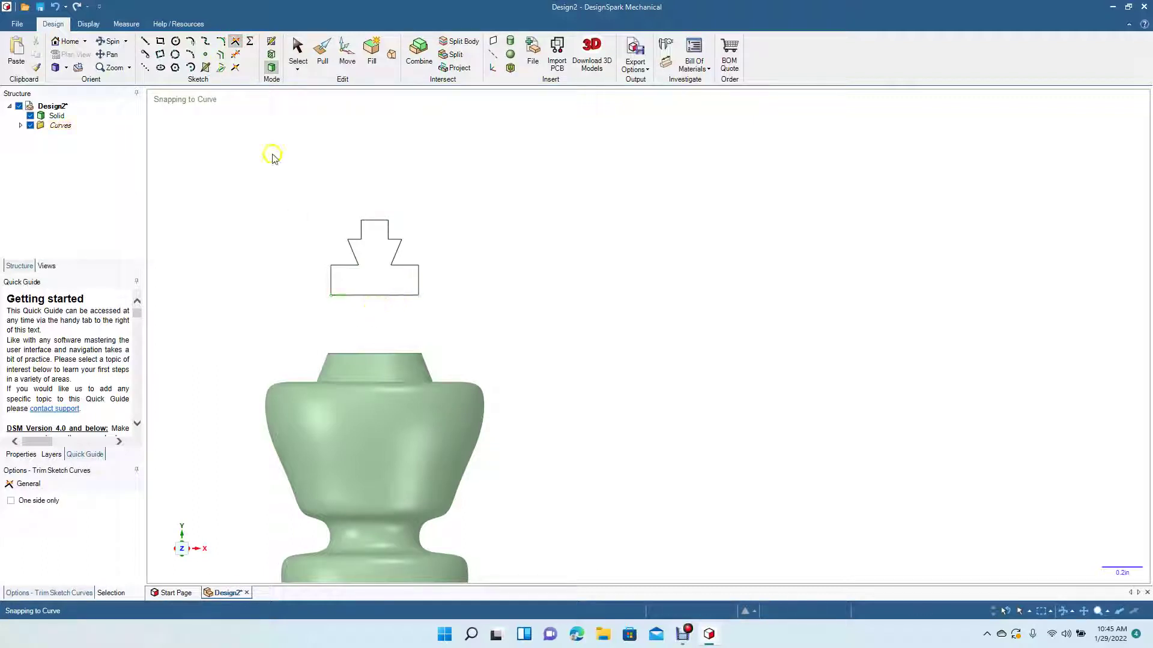
left_click(297, 48)
left_click(311, 122)
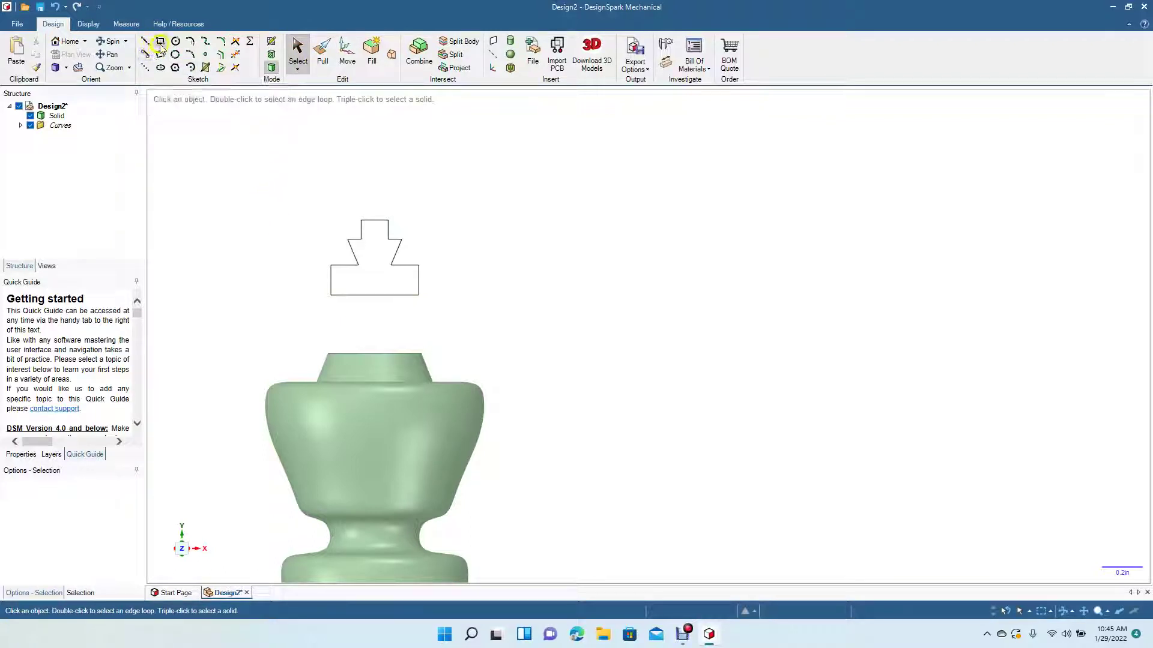
- Sketch a rectangle defined from its center on the midpoint of the cross's bottom edge, about 0.132 in wide and 0.356 in high
left_click(161, 44)
left_click(365, 293)
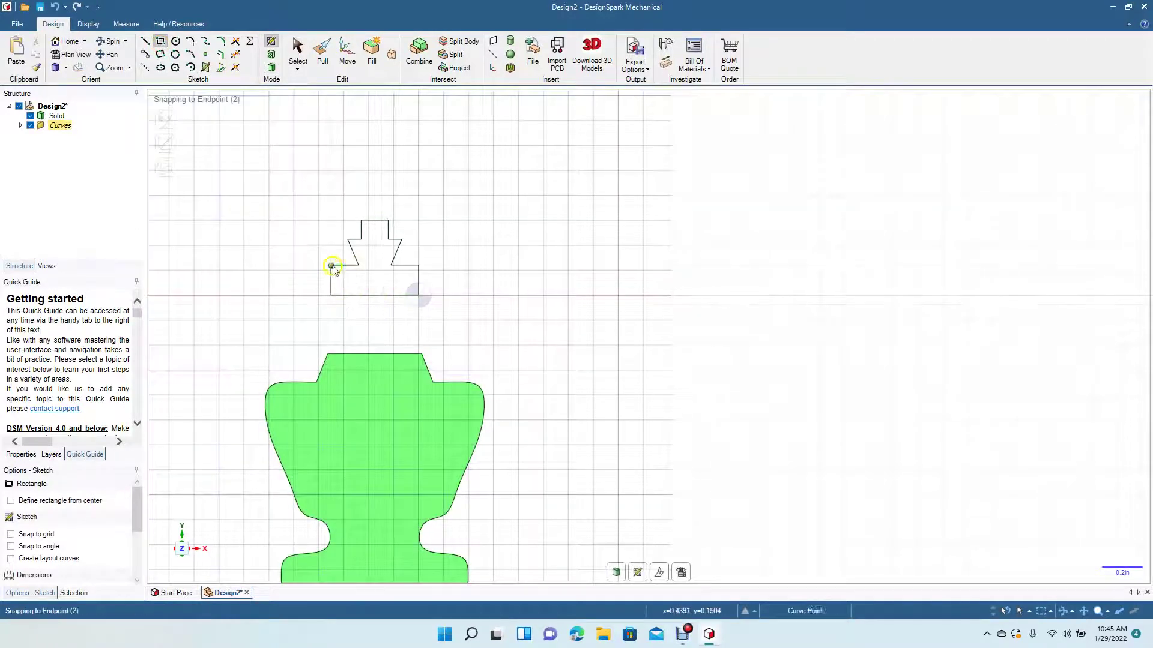
left_click(45, 502)
left_click(43, 505)
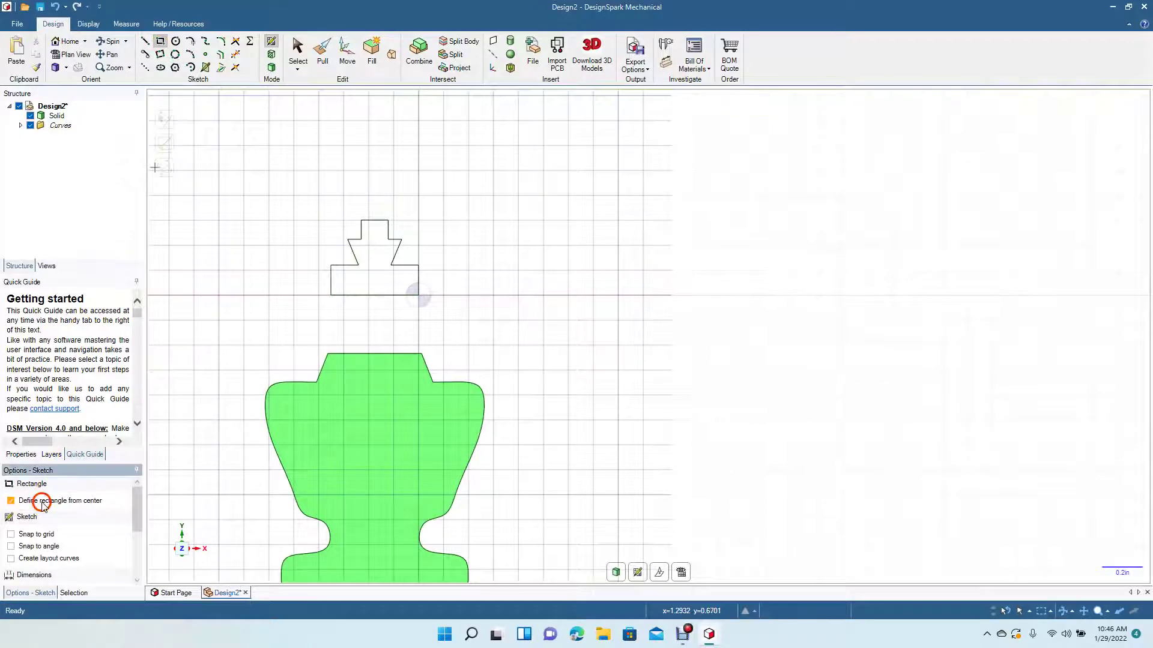
left_click(374, 295)
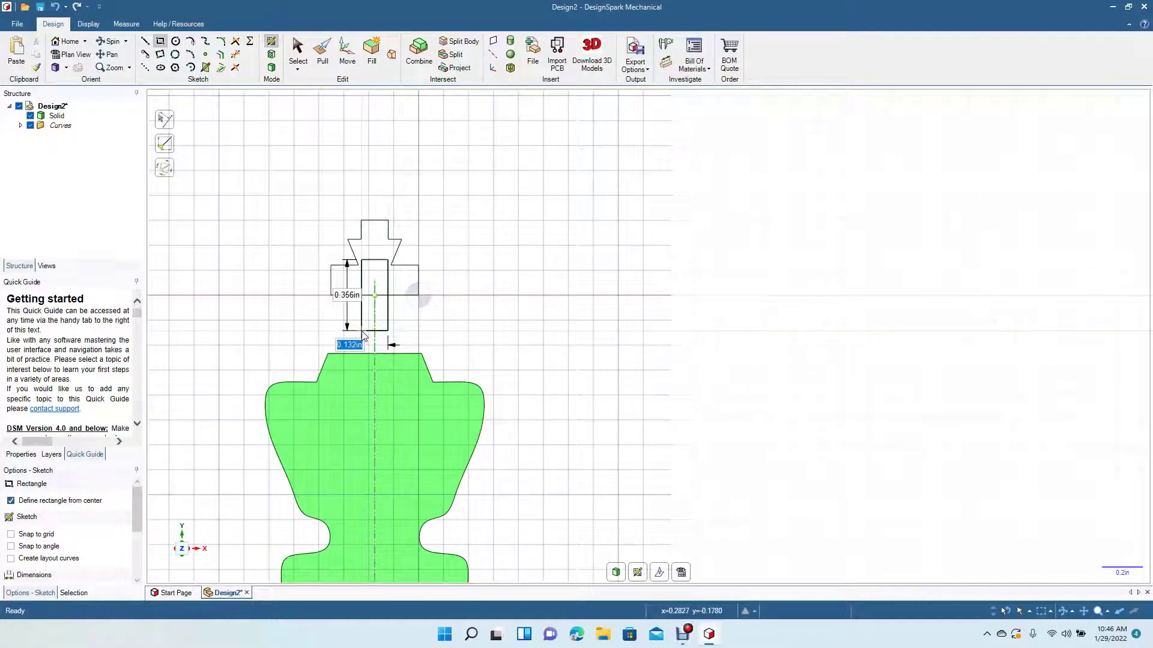
left_click(363, 337)
left_click(297, 51)
left_click(343, 149)
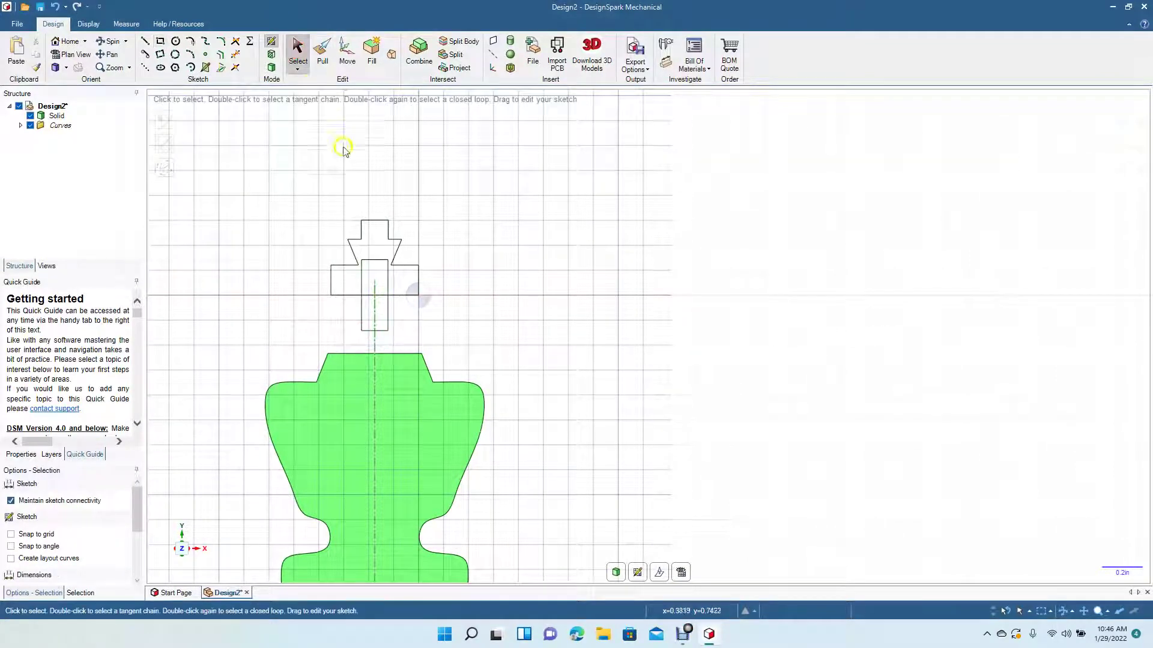
- Trim away the rectangle's segments inside the cross and the bottom edge between its sides, leaving one outline with a lower stem
left_click(235, 59)
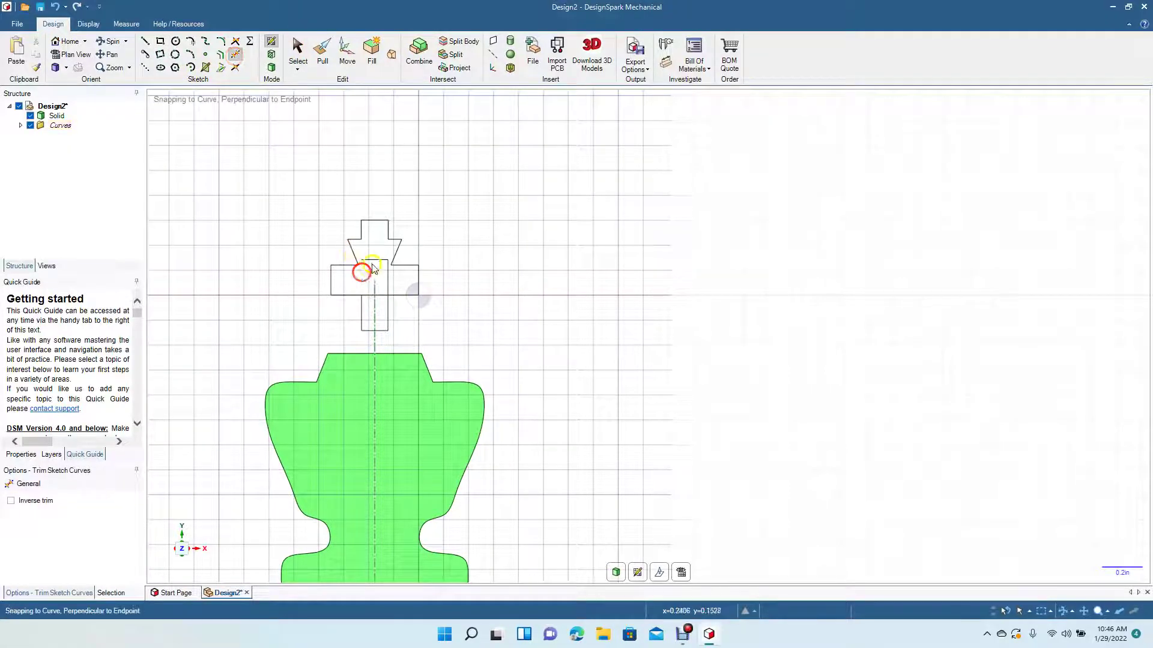
left_click(375, 261)
left_click(383, 295)
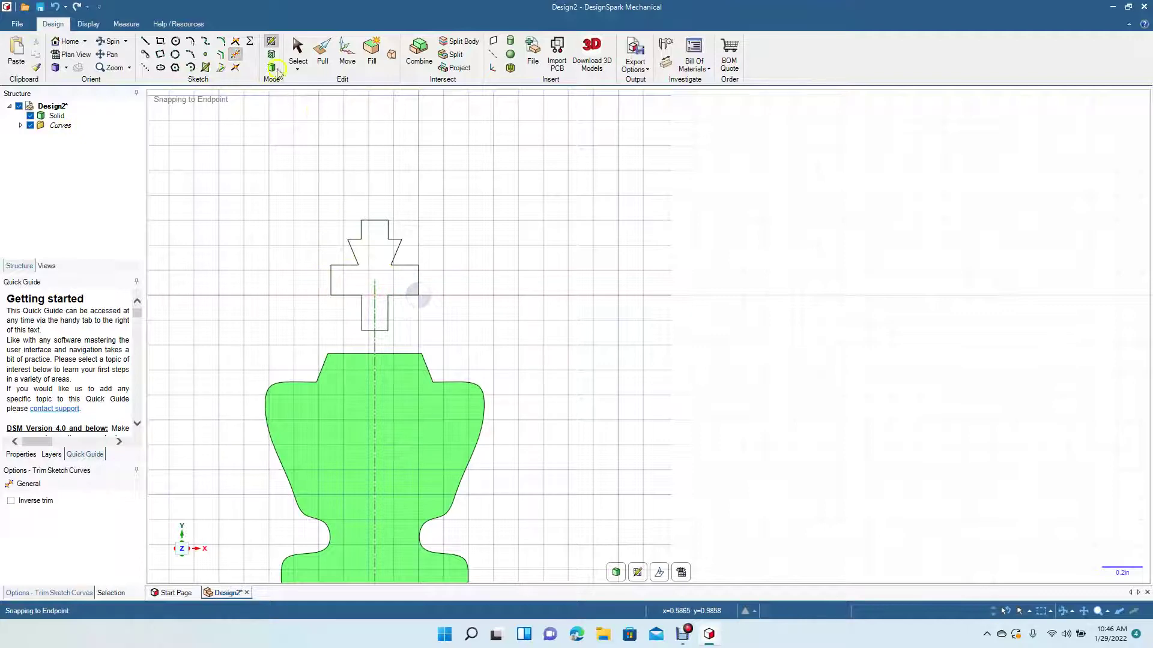
- Pull the cross face symmetrically in both directions into a solid about 0.160 in thick
left_click(110, 41)
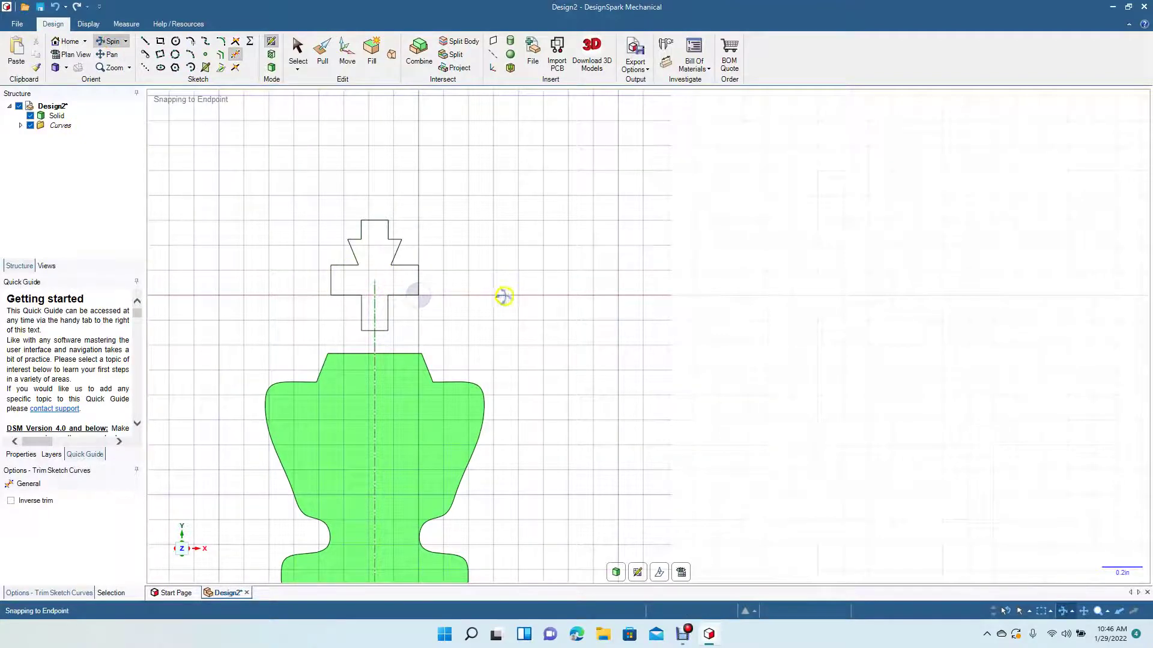
left_click_drag(498, 296, 463, 304)
left_click(322, 51)
left_click(389, 262)
left_click(385, 271)
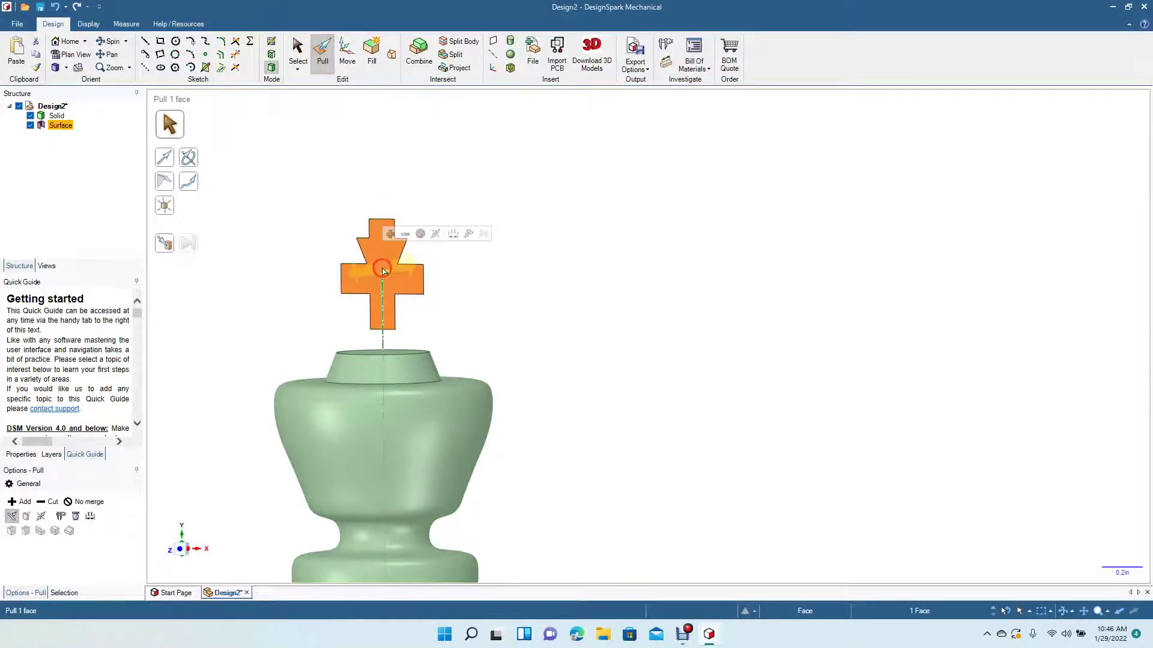
left_click(41, 517)
left_click(372, 277)
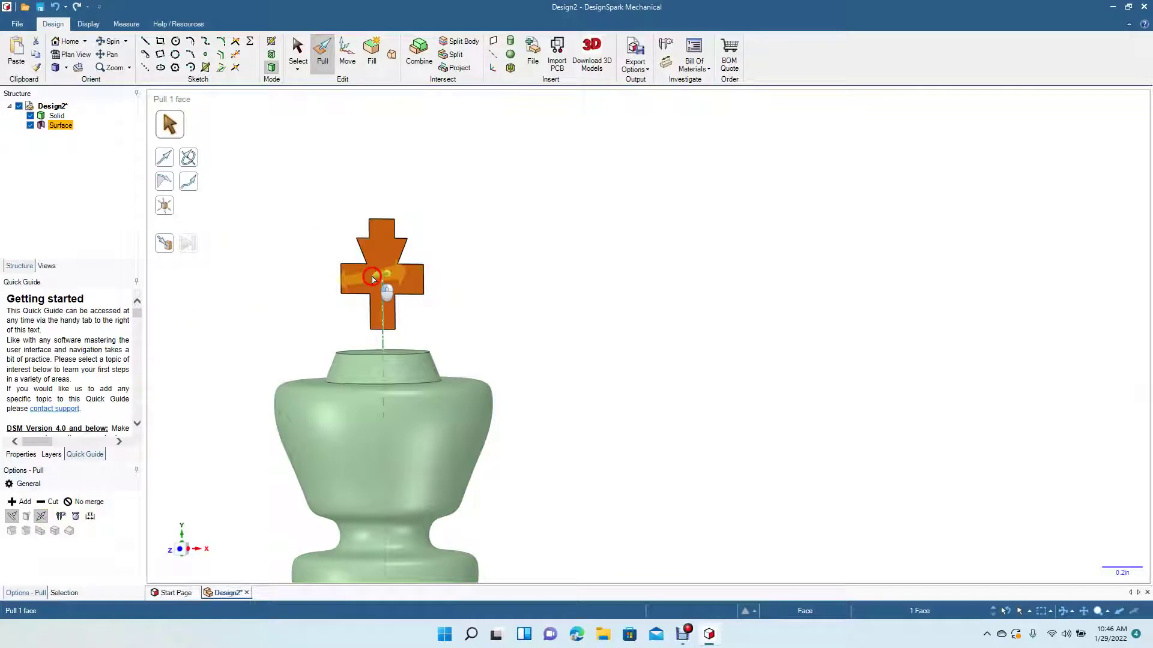
left_click_drag(372, 277, 368, 281)
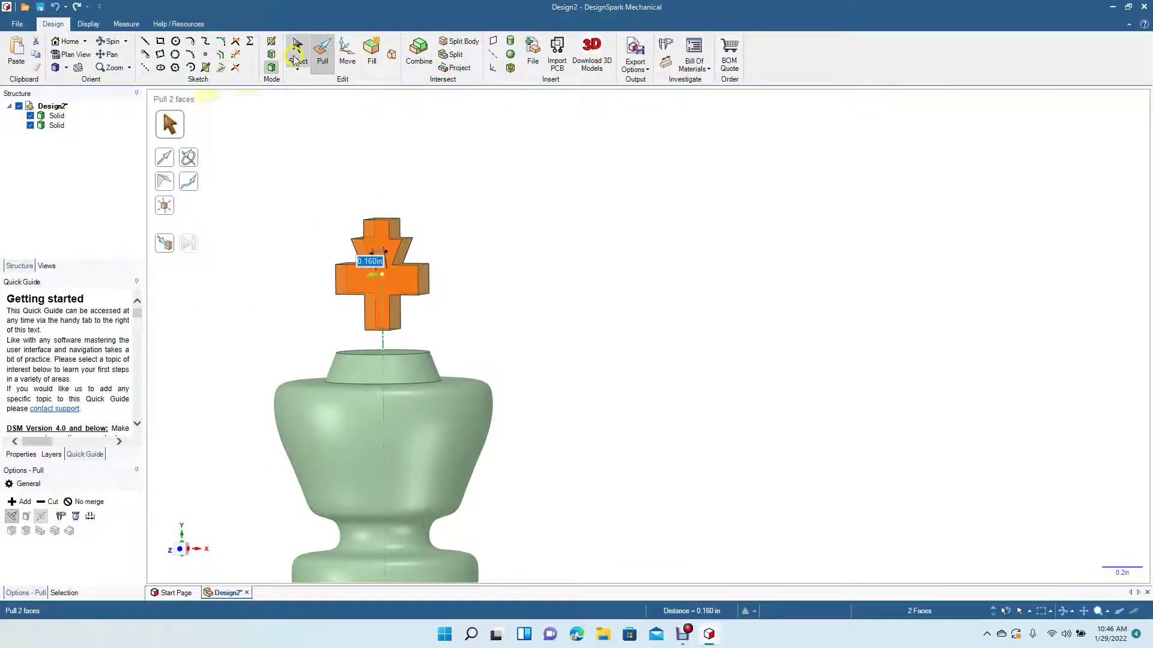
left_click(300, 53)
left_click(287, 114)
- Move the whole cross solid straight down so its stem meets the top of the king's body
left_click(112, 45)
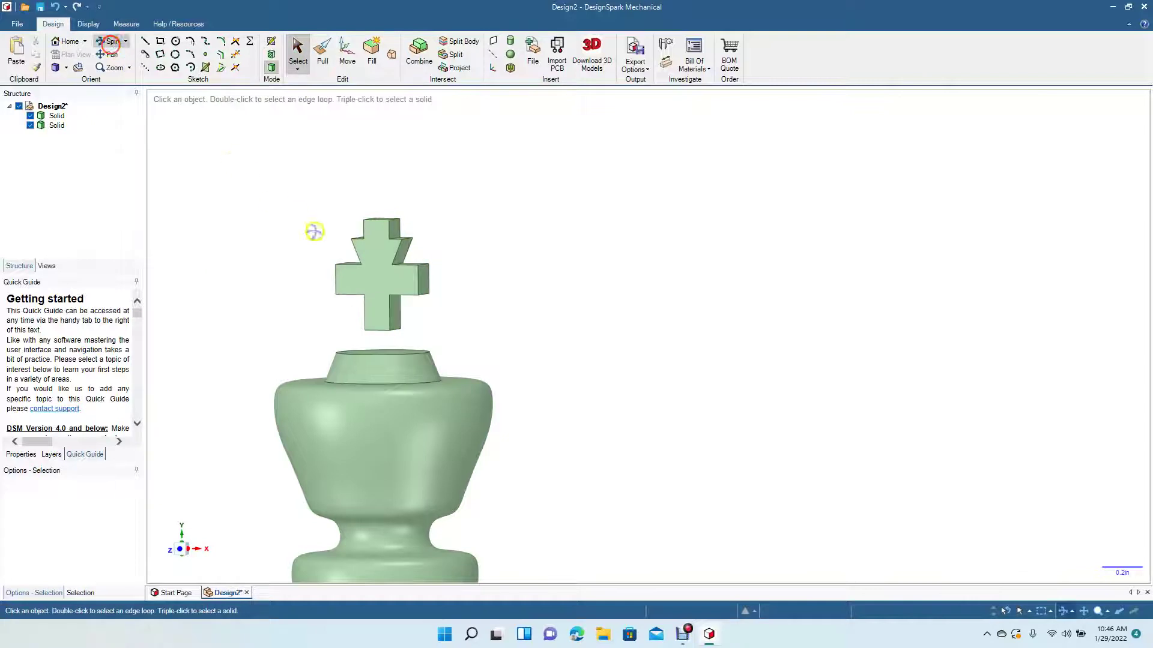
mouse_move(318, 250)
left_mouse_down()
mouse_move(319, 312)
mouse_move(402, 331)
mouse_move(528, 290)
mouse_move(404, 321)
mouse_move(323, 299)
mouse_move(330, 250)
left_mouse_up()
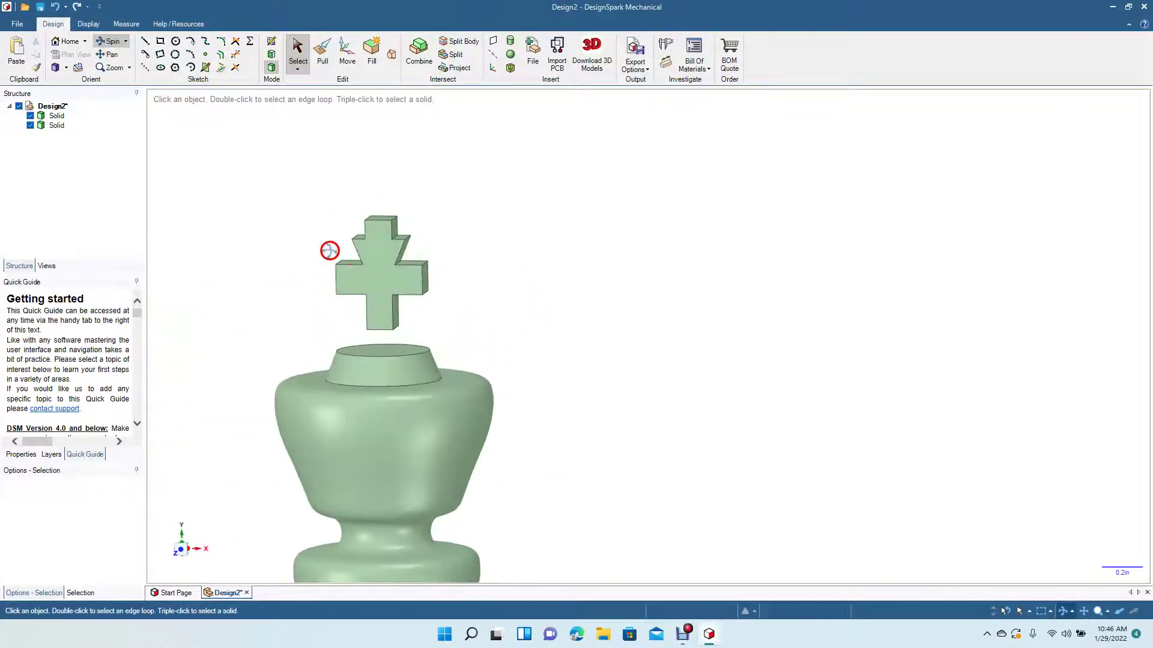
left_click(297, 51)
left_click_drag(299, 174, 475, 341)
left_click(347, 53)
left_click_drag(382, 225, 376, 249)
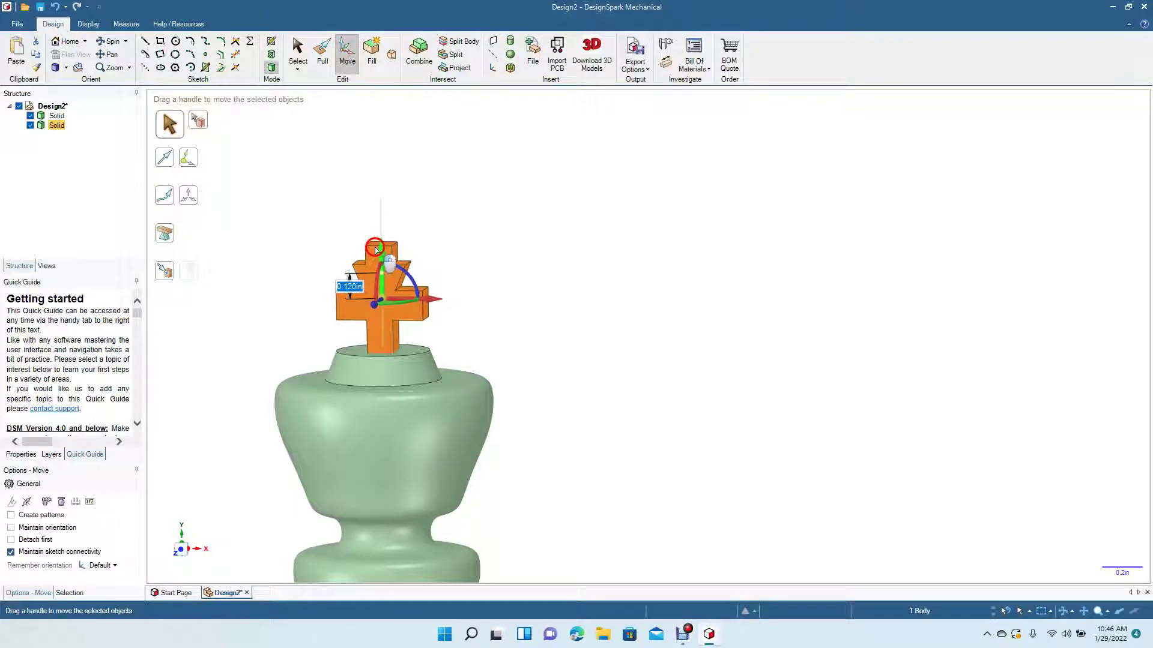
left_click(335, 196)
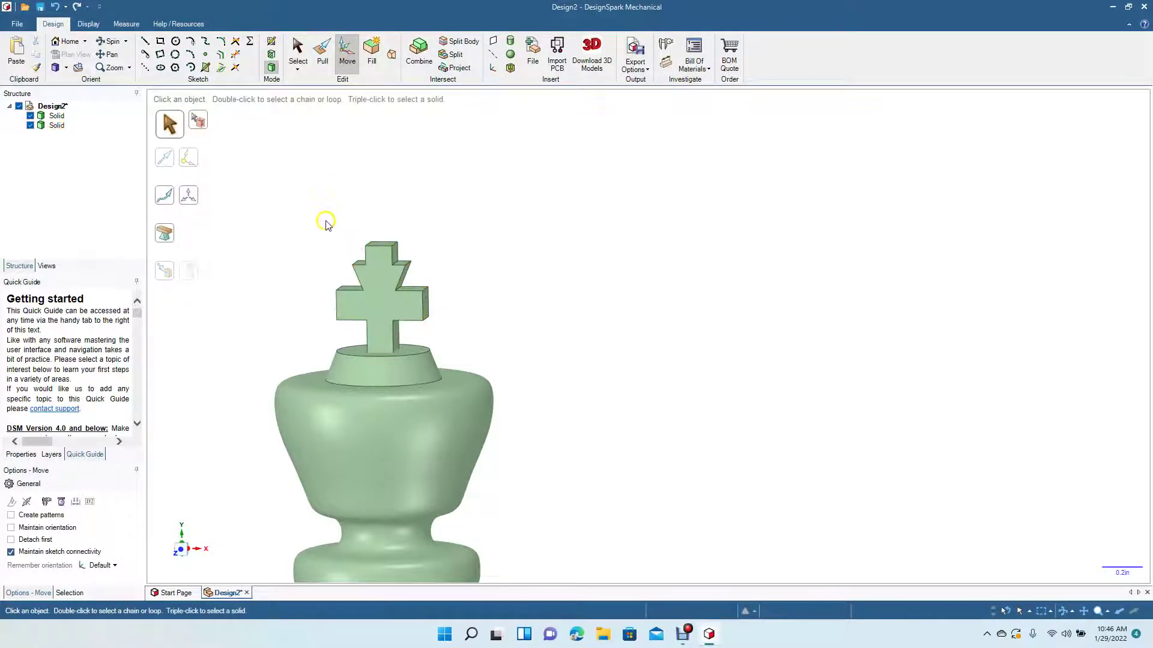
- Round the upper and lower circular edges of the tapered collar beneath the cross with a small radius
scroll(325, 224, "down", 3)
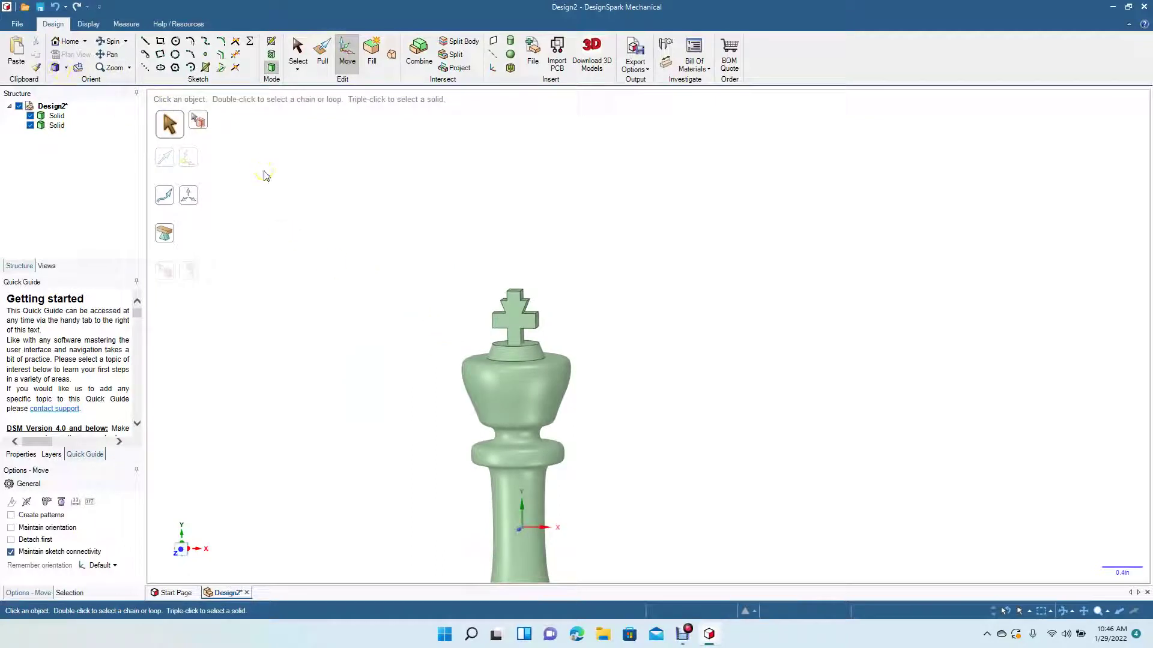
scroll(265, 175, "down", 3)
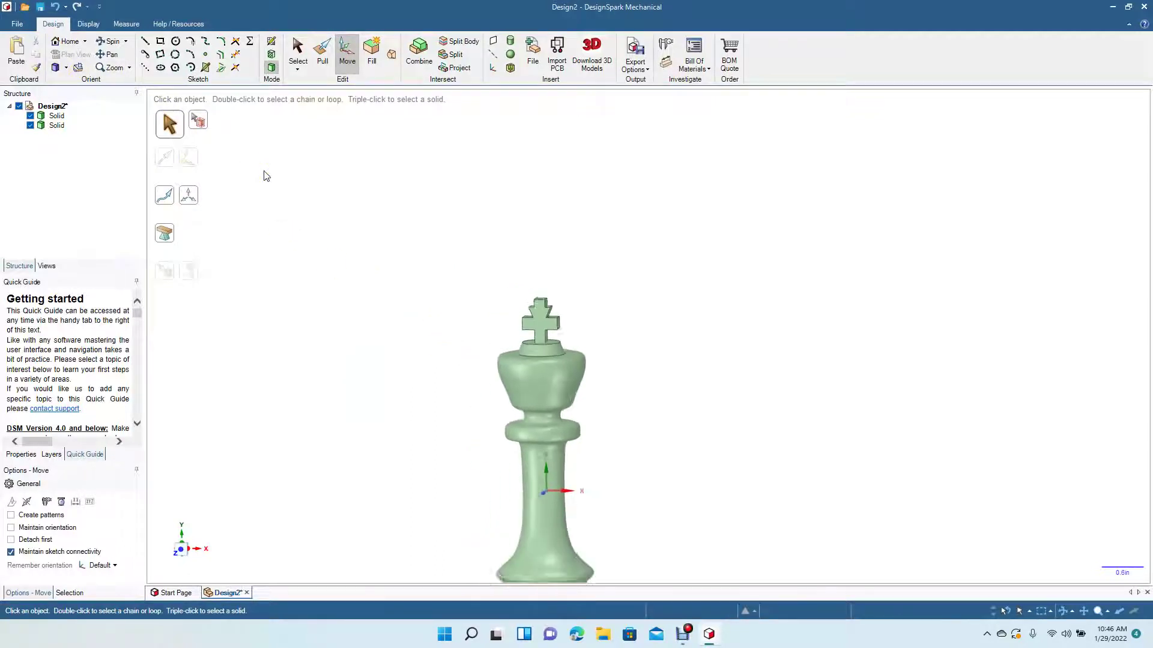
left_click(67, 70)
left_click(73, 108)
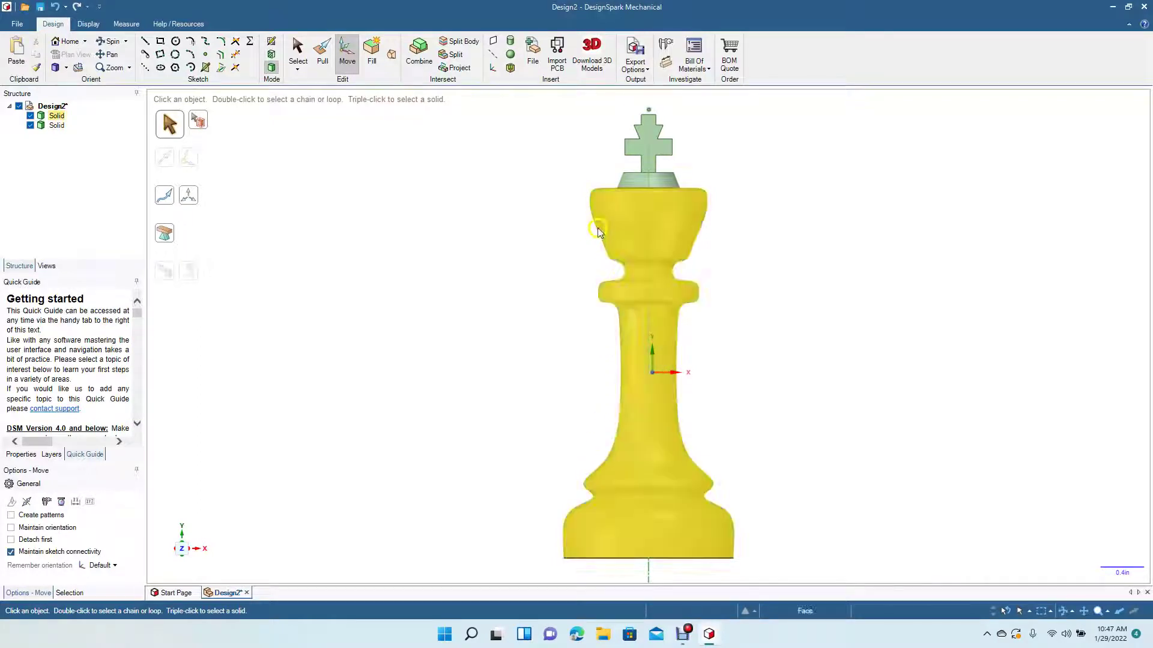
left_click(111, 41)
left_click_drag(546, 244, 534, 293)
scroll(532, 294, "up", 4)
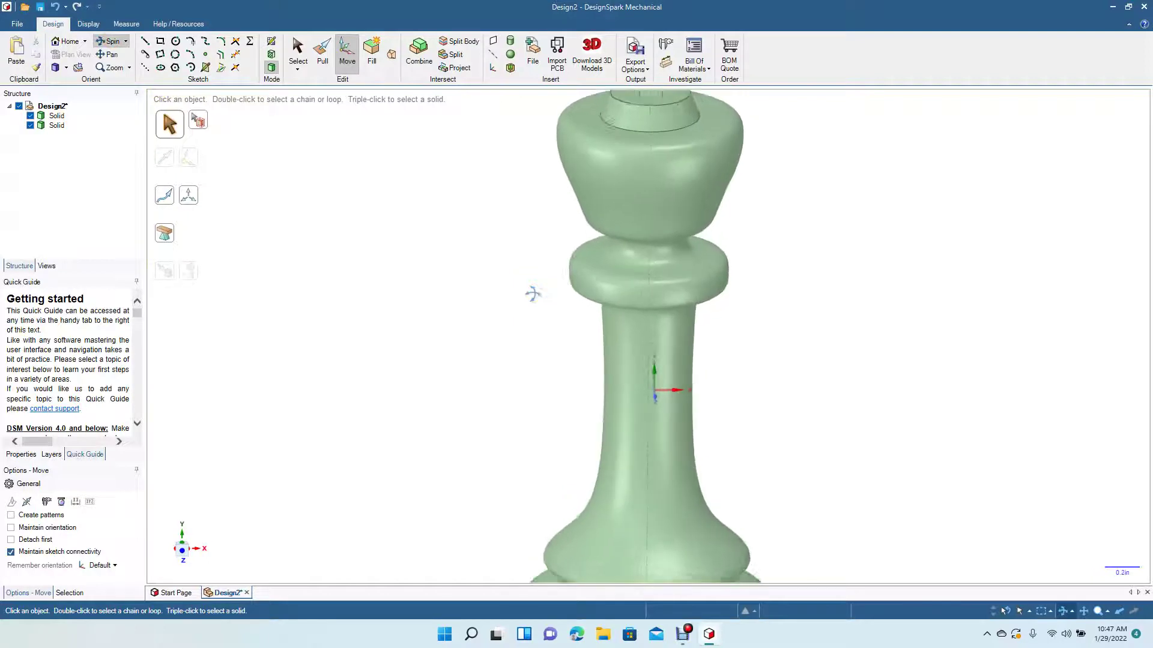
left_click(112, 54)
left_click_drag(430, 209, 407, 369)
left_click(316, 55)
left_click(579, 232)
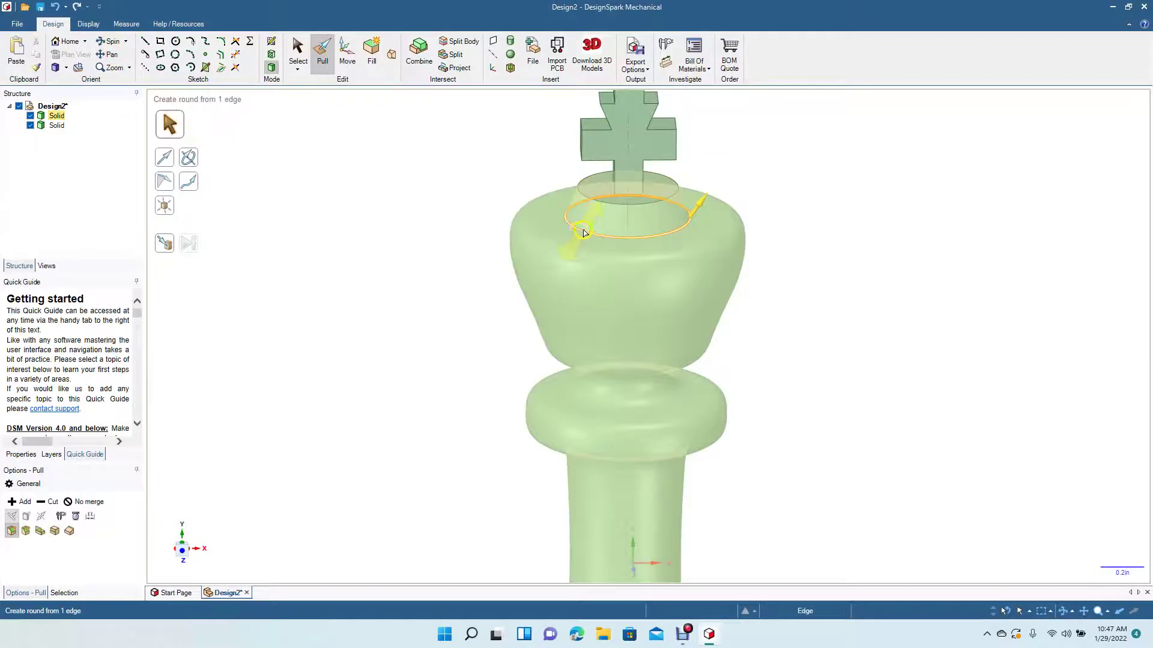
left_click_drag(584, 231, 600, 215)
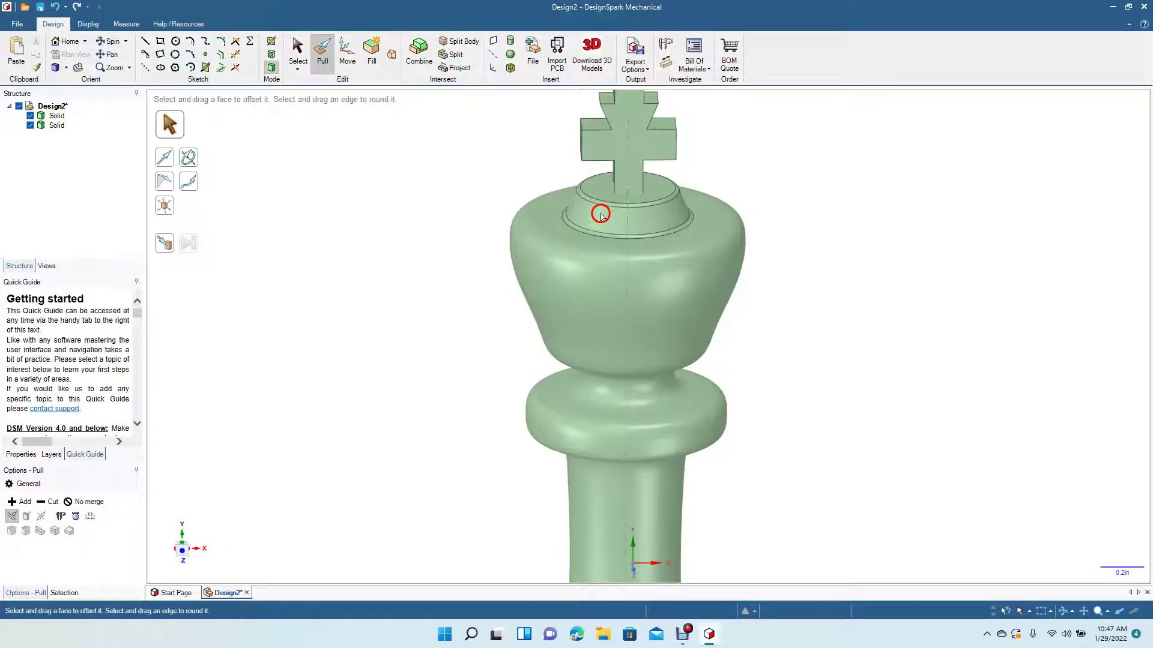
- Round the complete edge loop of the cross's front face with a radius of 0.010 in
left_click(108, 54)
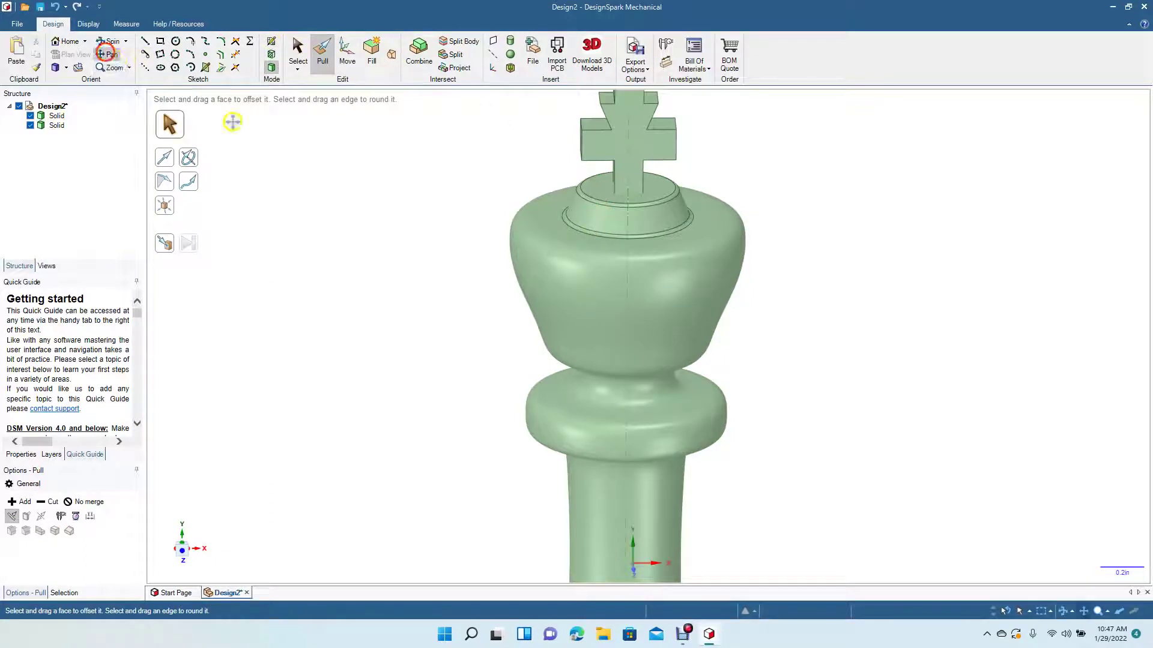
left_click_drag(350, 188, 334, 244)
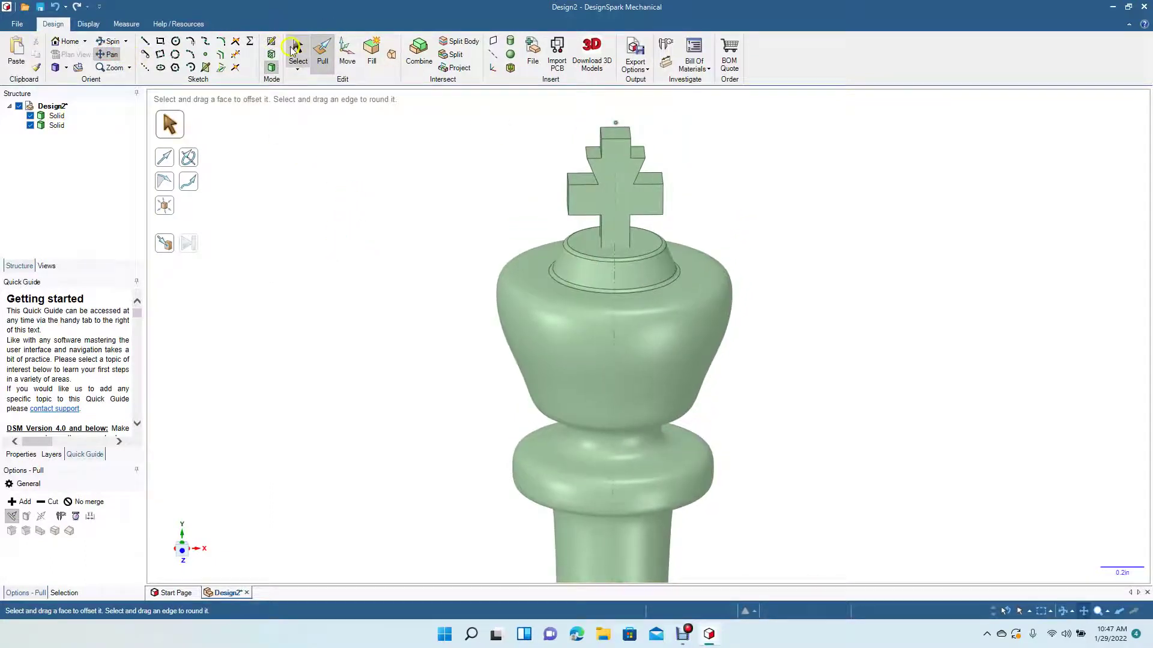
left_click(297, 51)
double_click(602, 229)
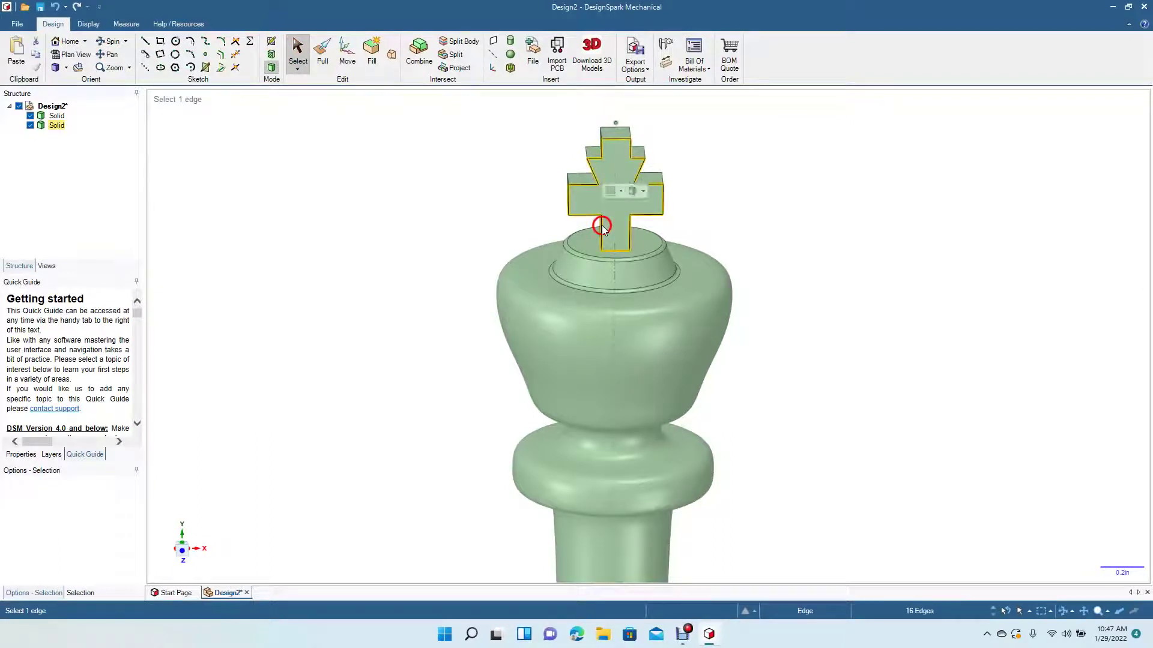
key("p")
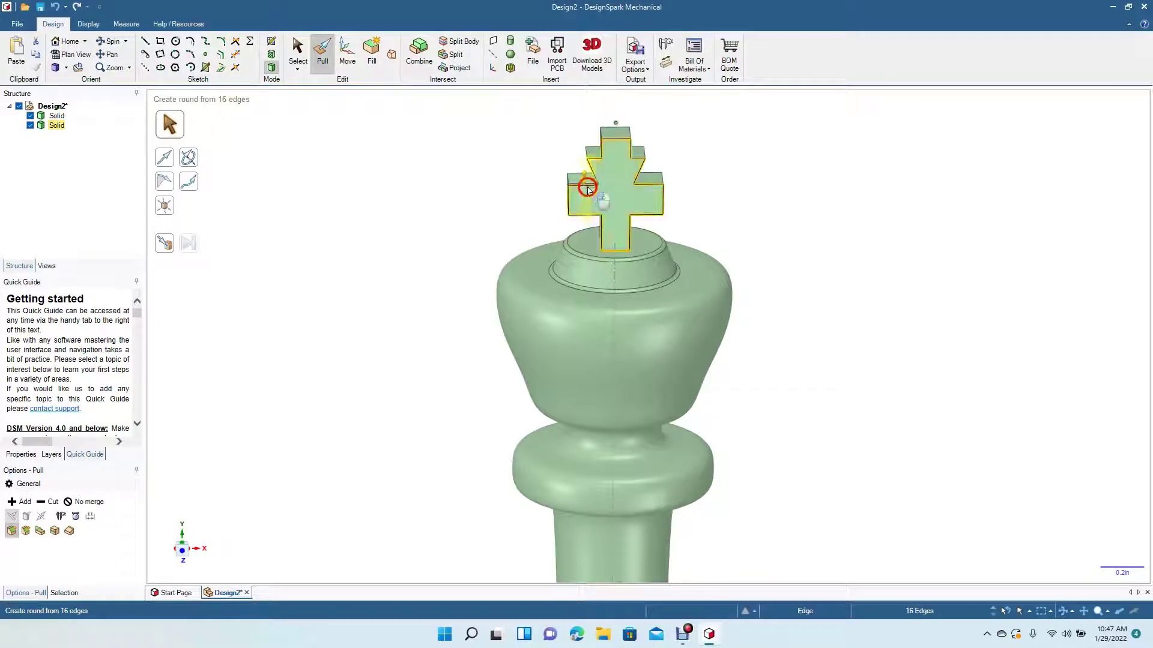
left_click_drag(589, 189, 592, 191)
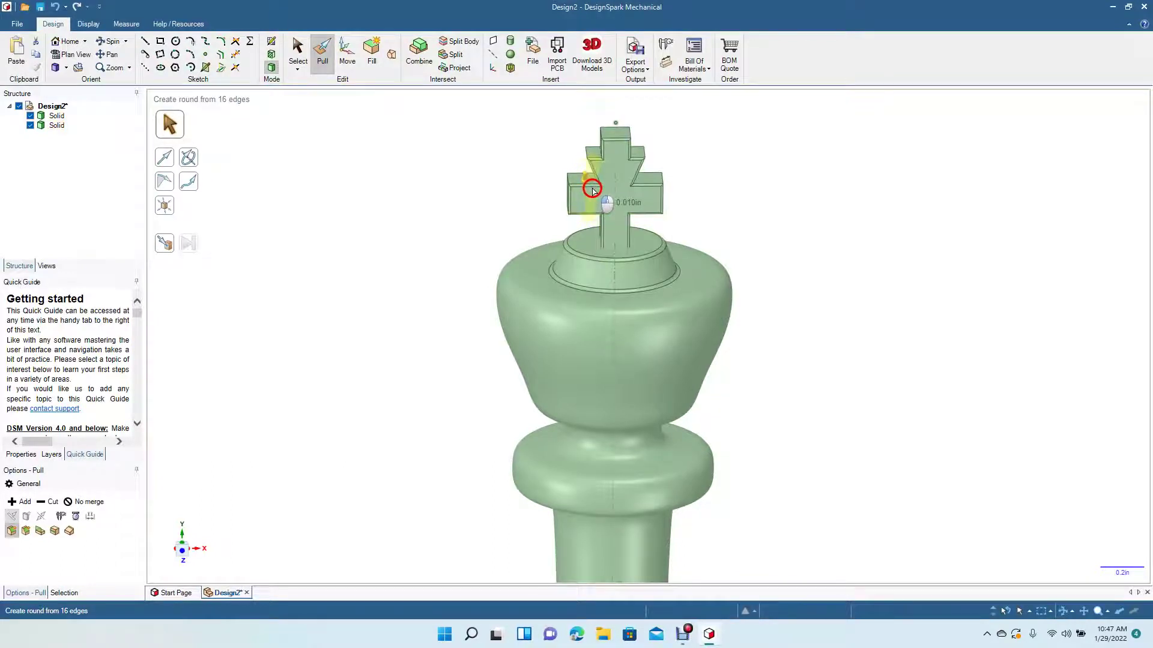
left_click_drag(591, 190, 590, 185)
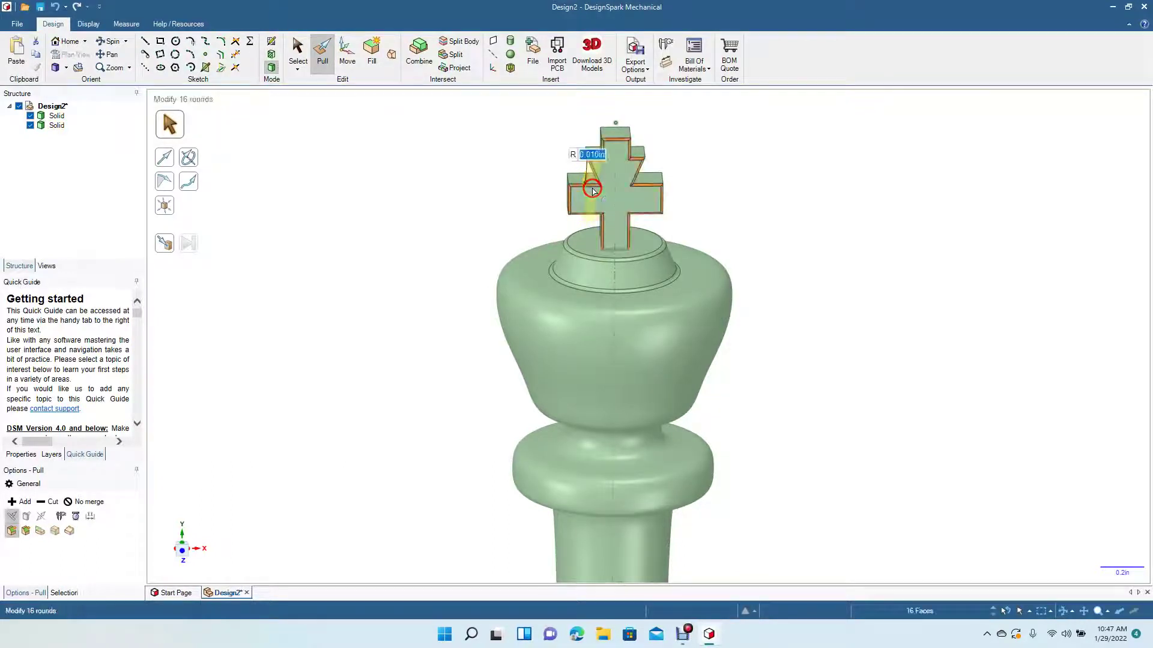
left_click(297, 51)
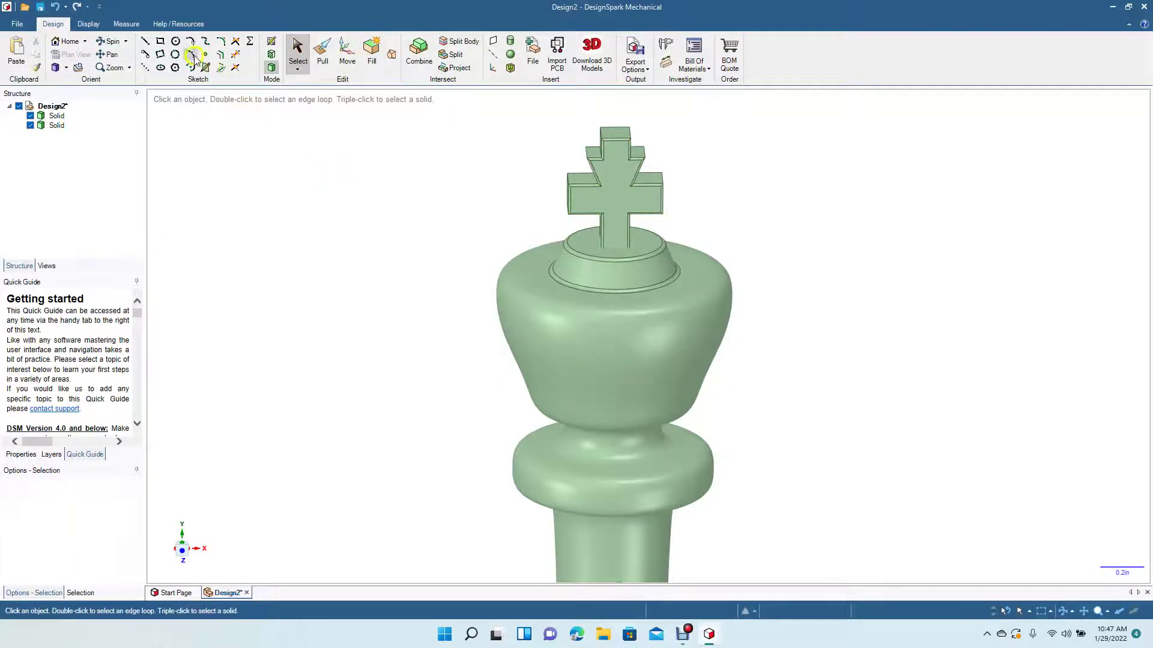
- Round the complete edge loop of the cross's opposite face with a radius of 0.010 in
left_click(113, 41)
left_click_drag(381, 201, 557, 347)
left_click(325, 49)
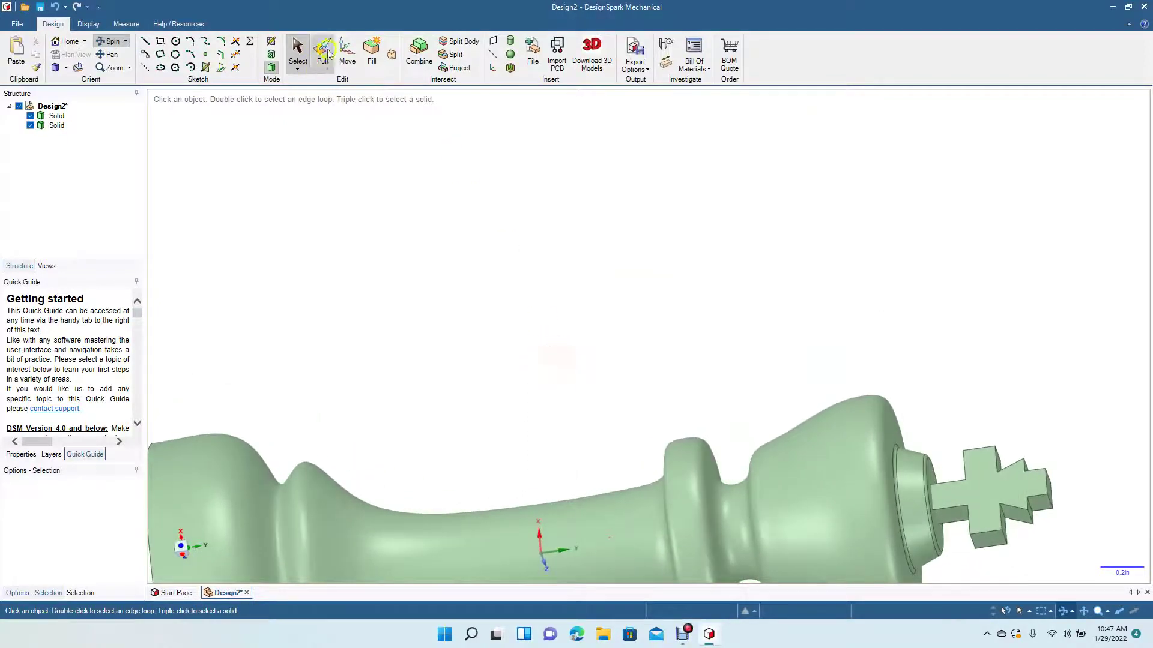
left_click(954, 479)
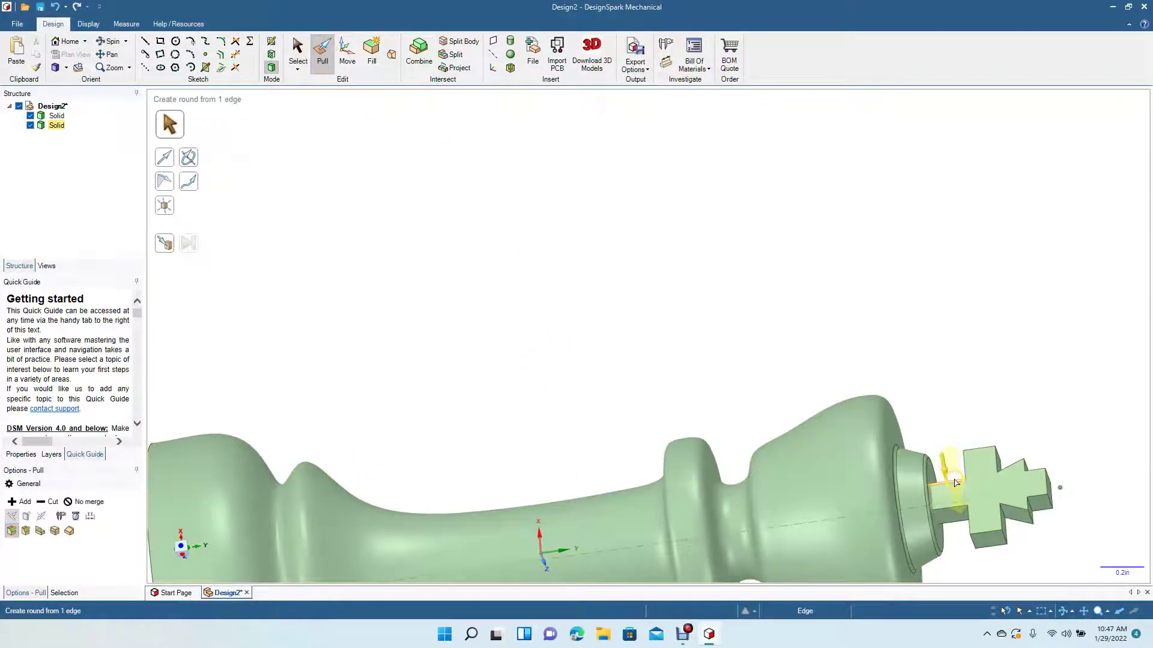
double_click(955, 480)
double_click(954, 480)
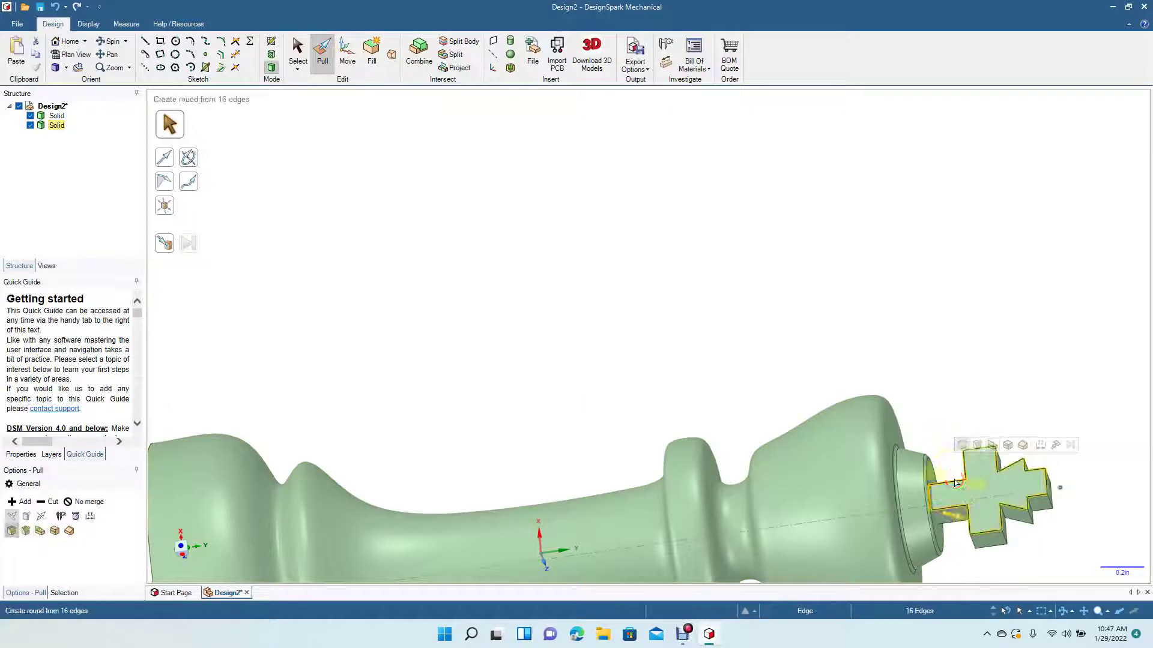
left_click_drag(953, 484, 958, 488)
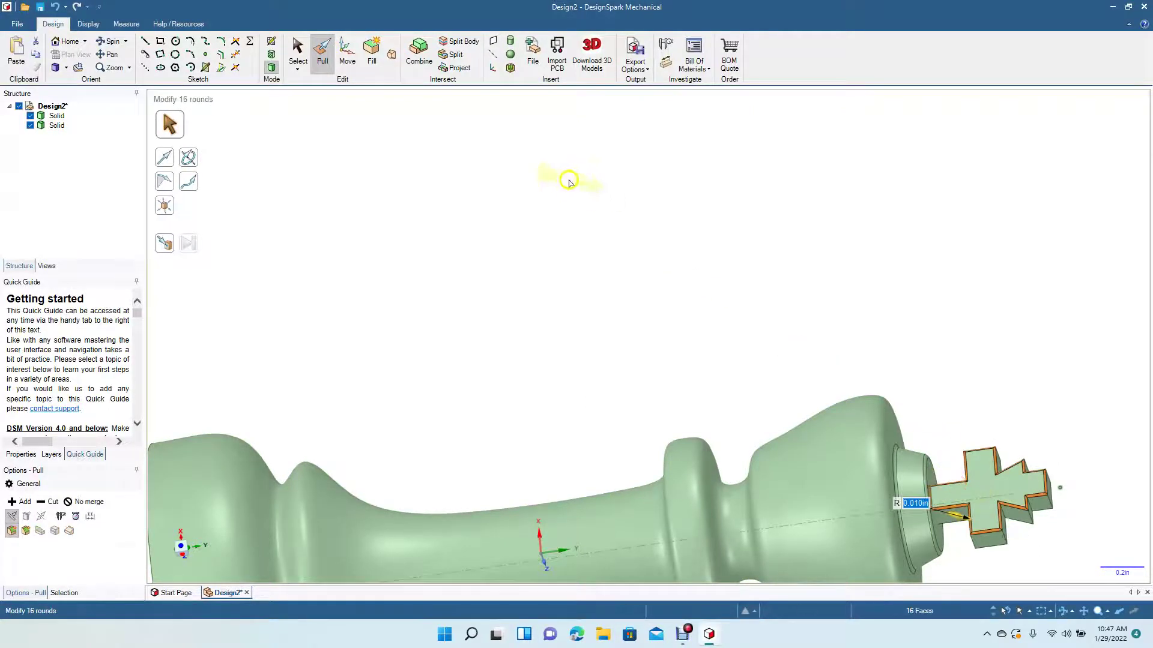
left_click(297, 48)
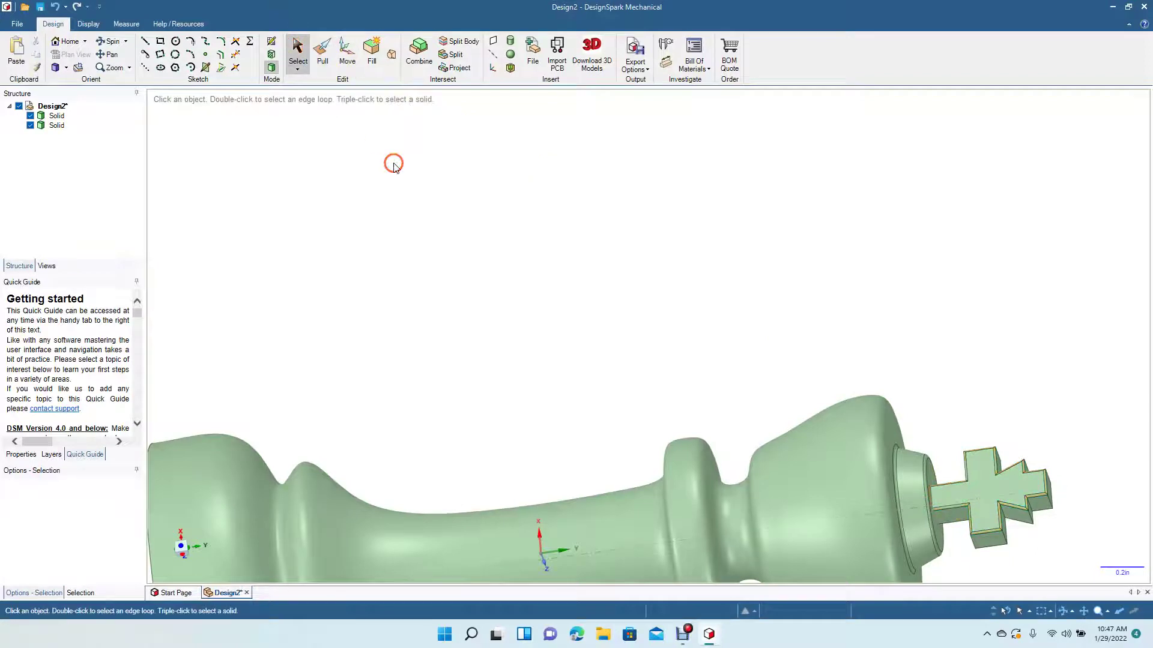
- Round the inside edge where one cross arm meets the underside of the stem junction with a radius of about 0.030 in
left_click(70, 65)
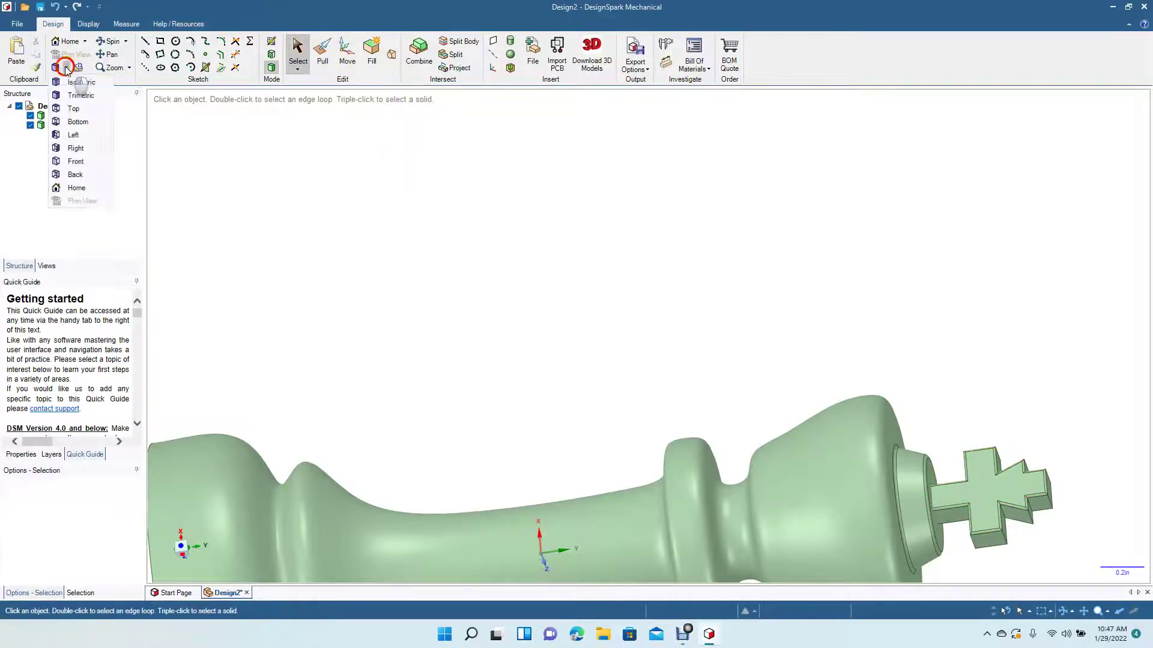
left_click(76, 113)
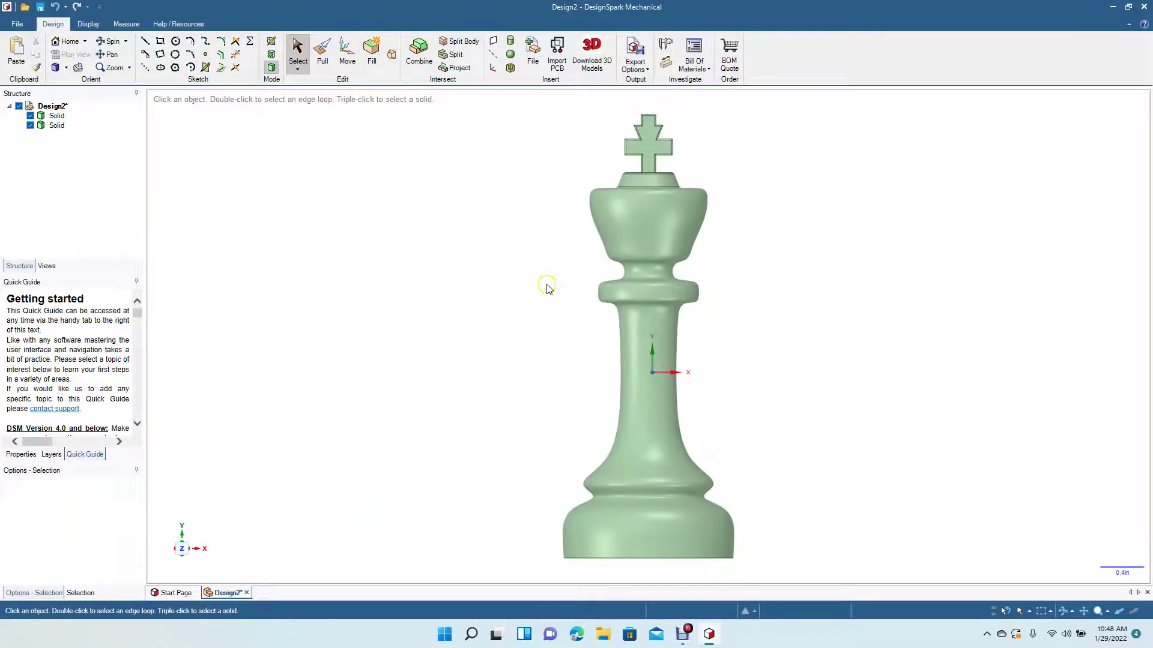
scroll(548, 289, "up", 5)
left_click(112, 54)
left_click_drag(324, 216, 273, 424)
left_click(110, 41)
left_click_drag(377, 250, 447, 232)
left_click(323, 51)
left_click(569, 193)
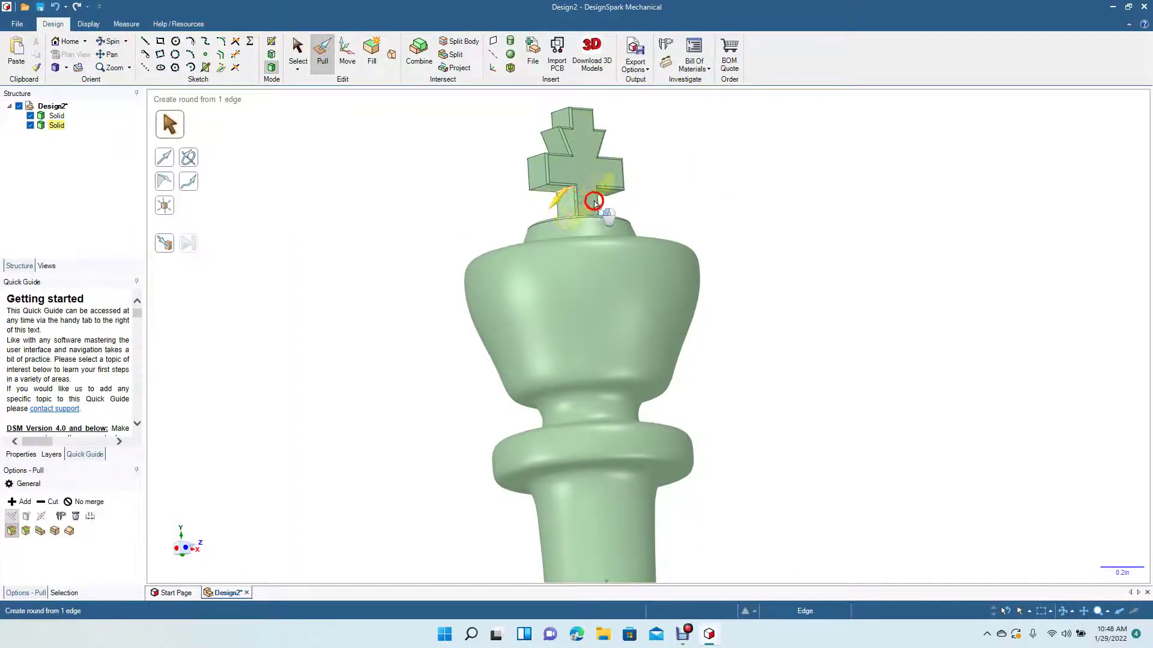
left_click_drag(605, 191, 528, 184)
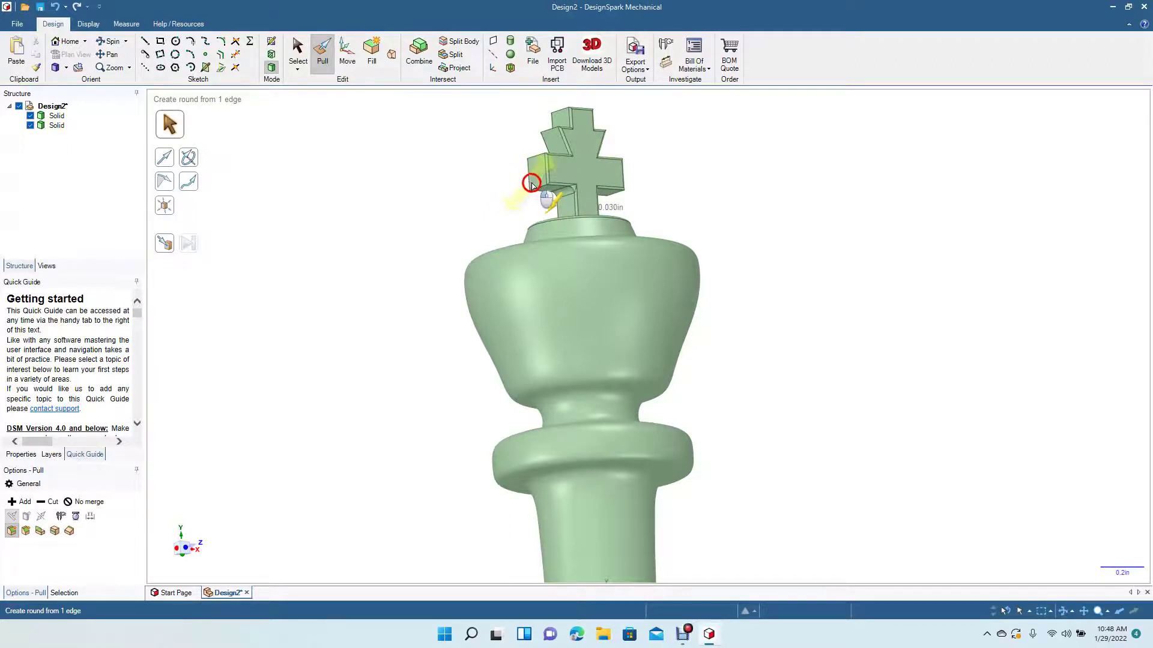
left_click_drag(532, 184, 530, 181)
key("Escape")
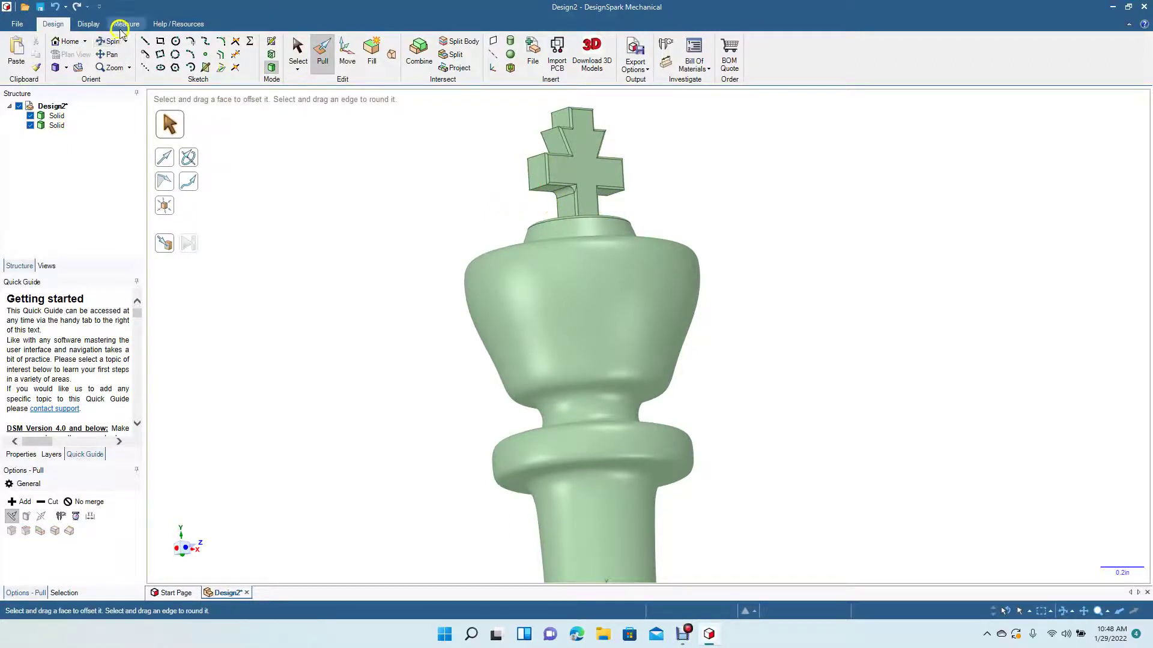
- Round the matching inside edge between the opposite cross arm and the stem with a small radius
left_click(109, 42)
mouse_move(473, 259)
left_mouse_down()
mouse_move(406, 229)
mouse_move(321, 223)
left_mouse_up()
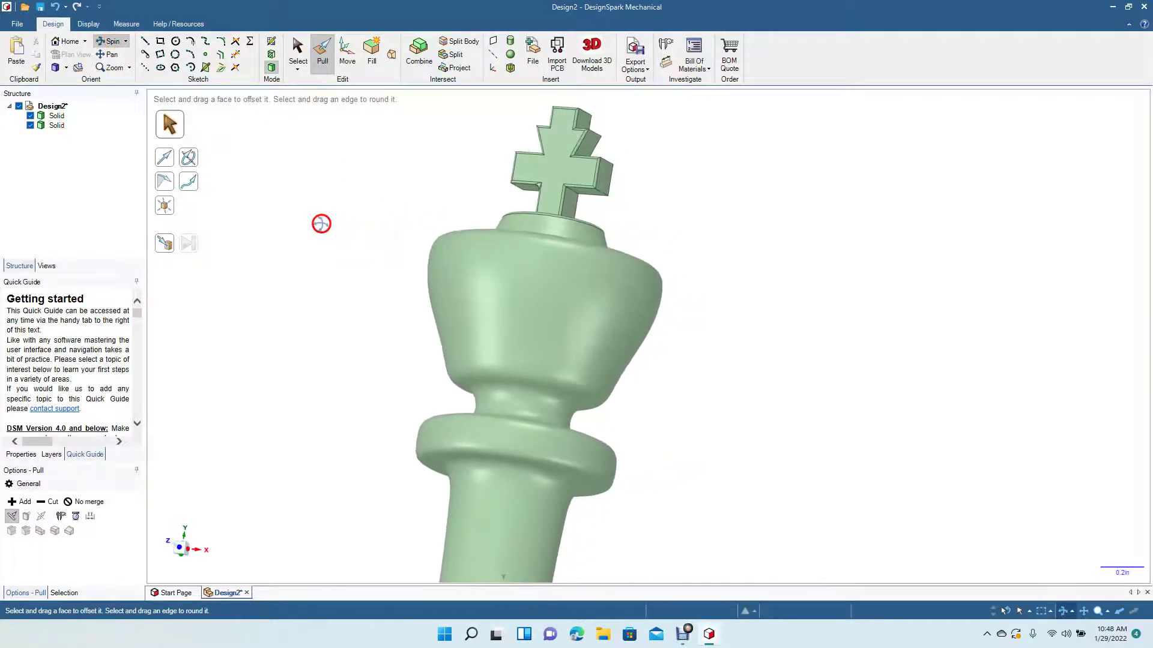
left_click(324, 62)
left_click(571, 189)
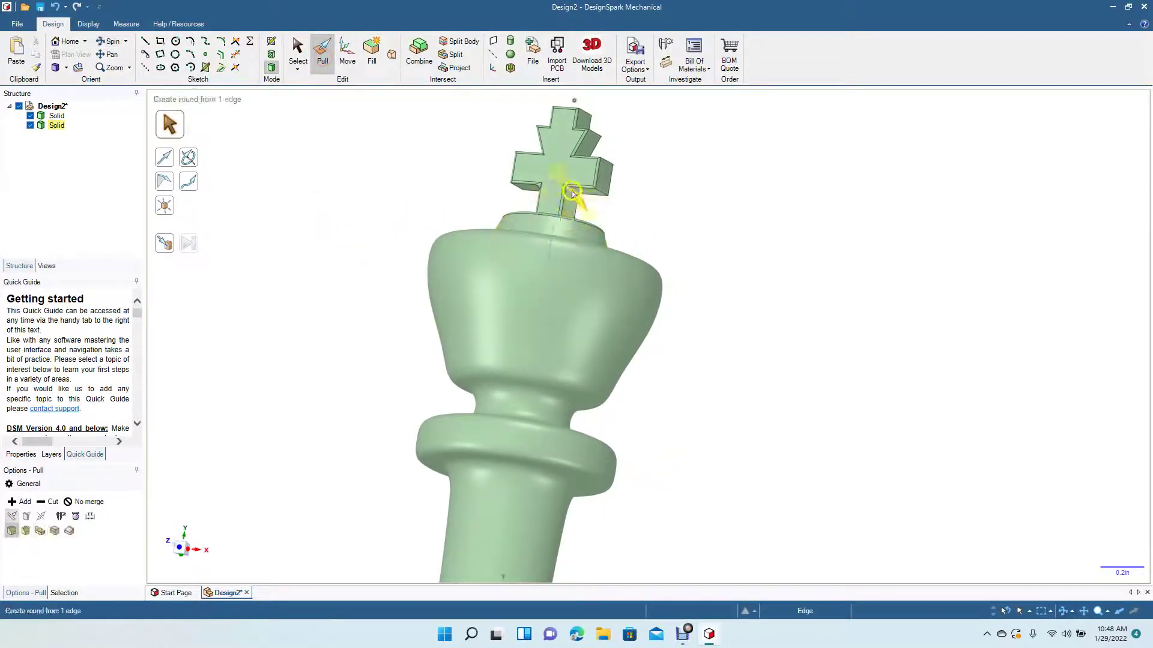
left_click_drag(573, 201, 578, 206)
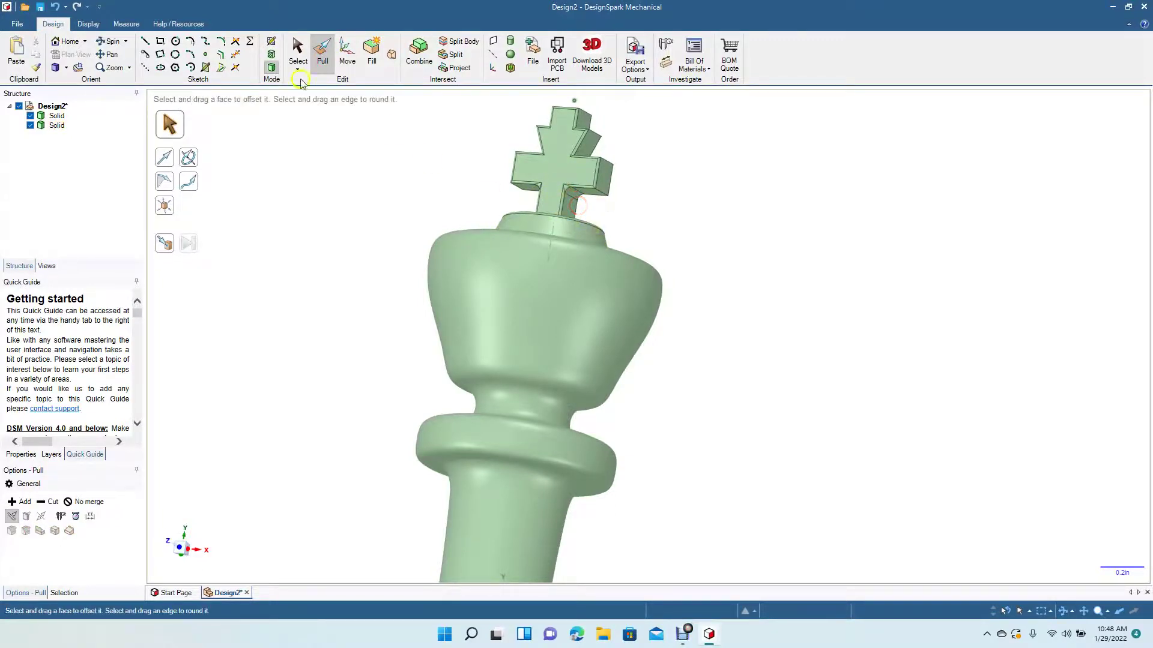
left_click(300, 48)
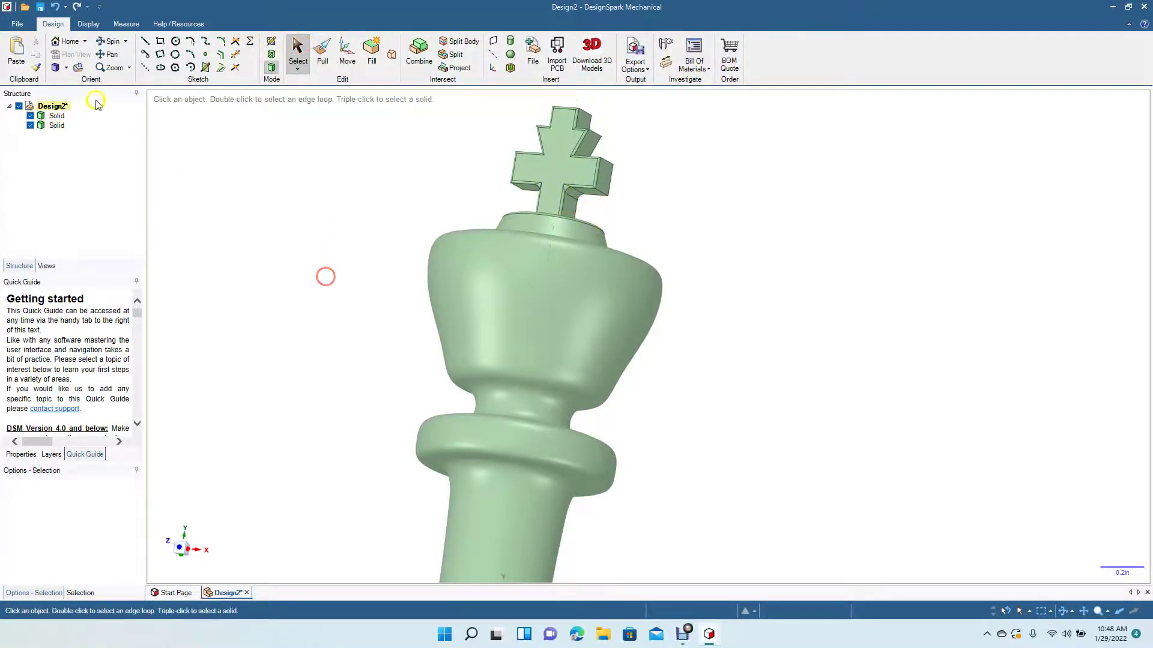
- Inspect the rounded junctions of the cross and the complete king in the Top view
left_click(112, 41)
left_click_drag(181, 157, 291, 211)
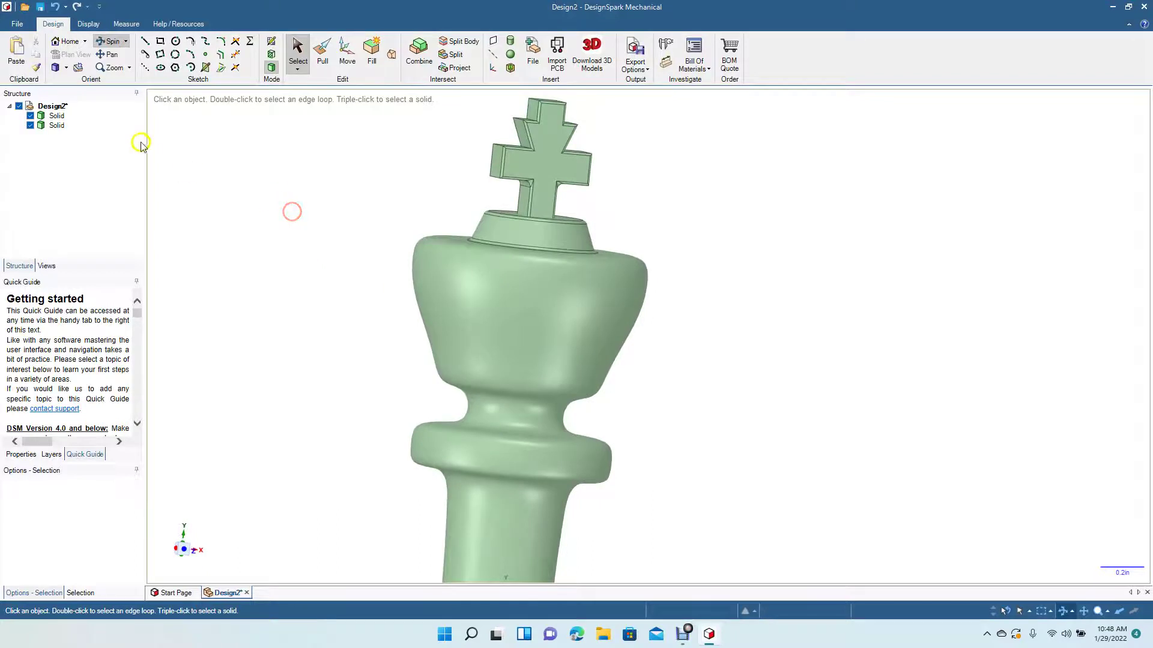
left_click(66, 69)
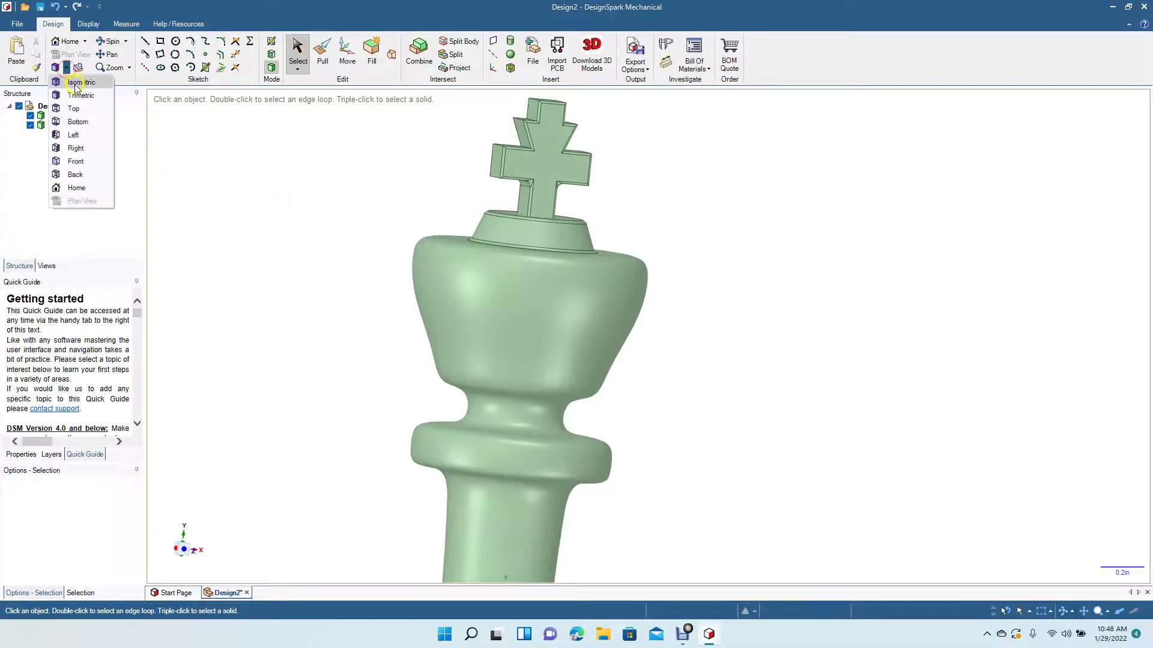
left_click(76, 108)
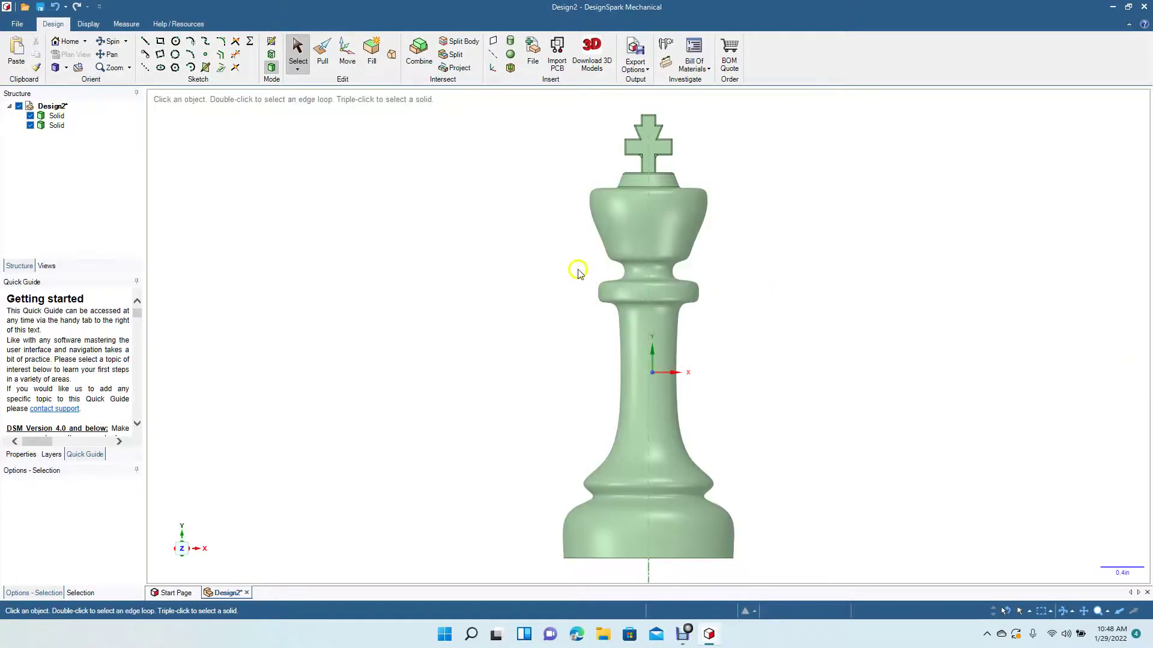
left_click(618, 245)
left_click(567, 196)
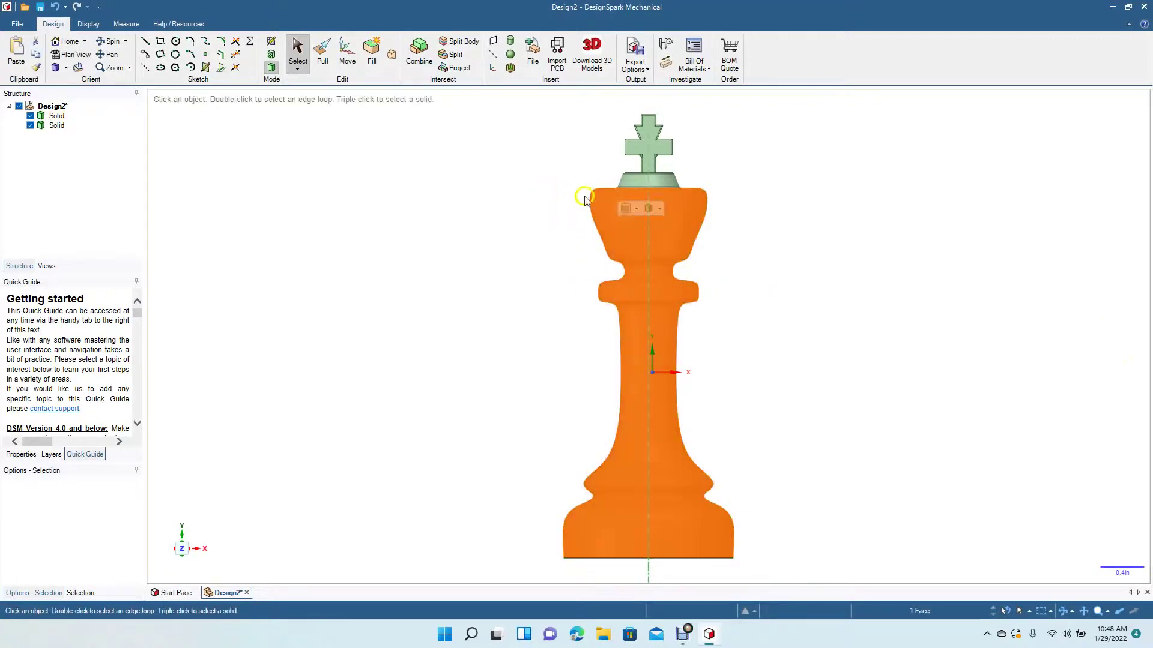
left_click(430, 349)
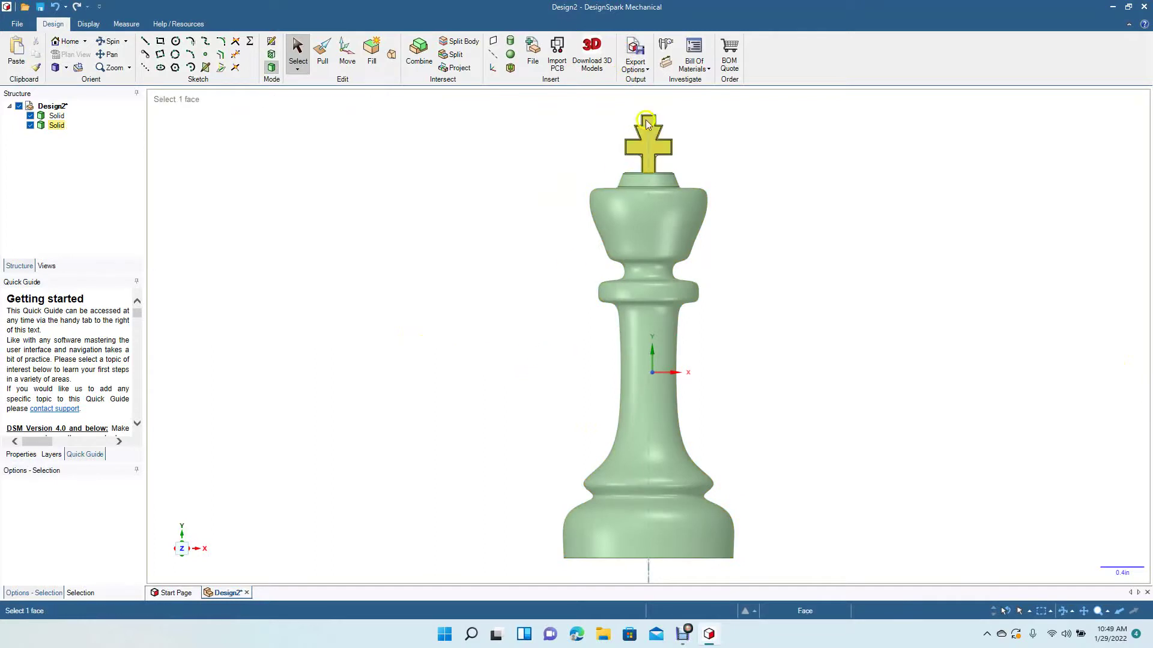